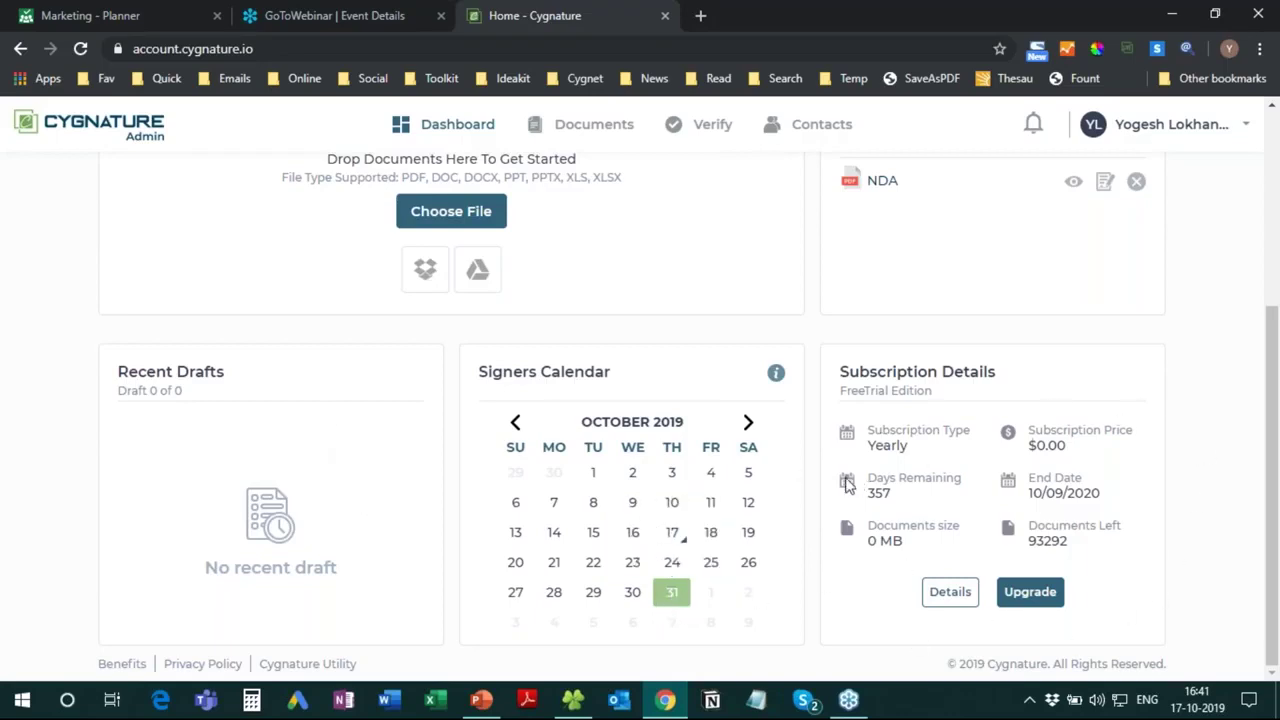
Scroll the dashboard to the October 2019 Signers Calendar and FreeTrial subscription panels.
{"action": "scroll", "coordinate": [680, 443], "scroll_direction": "up", "scroll_amount": 3}
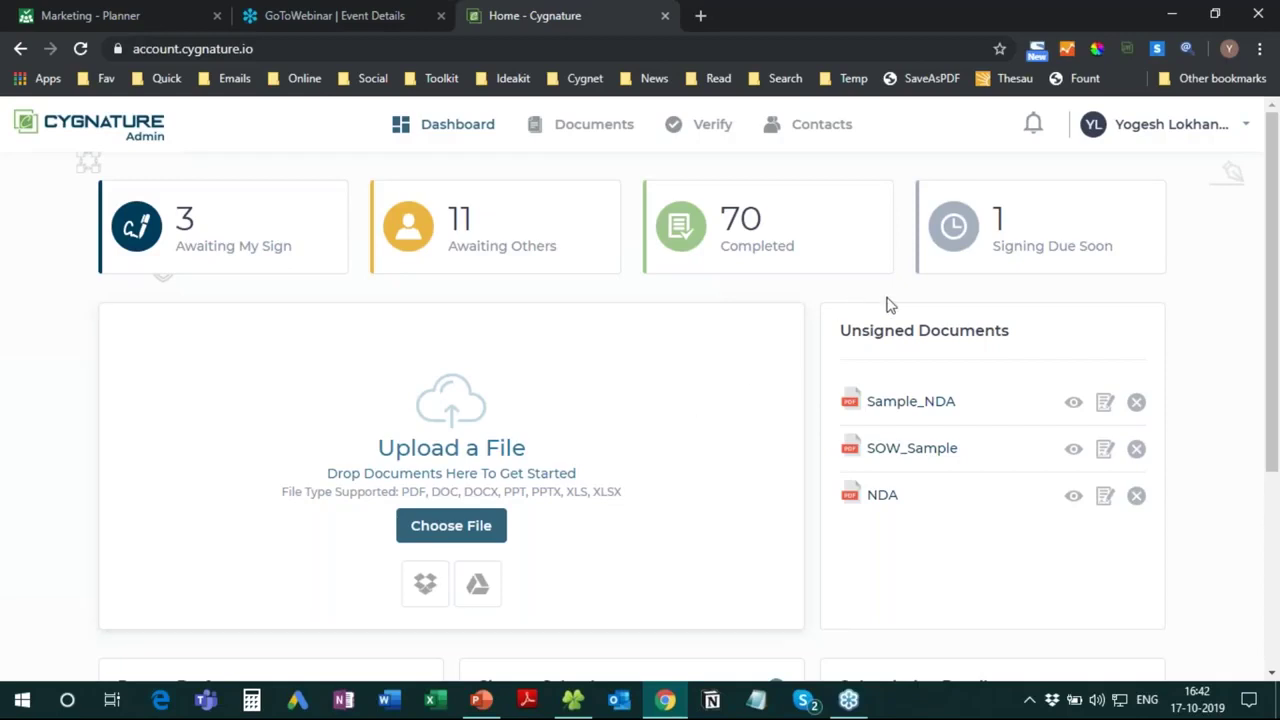
Open Sample_NDA for signing and scroll to its unsigned page 2 e-signature placeholder.
{"action": "left_click", "coordinate": [911, 401]}
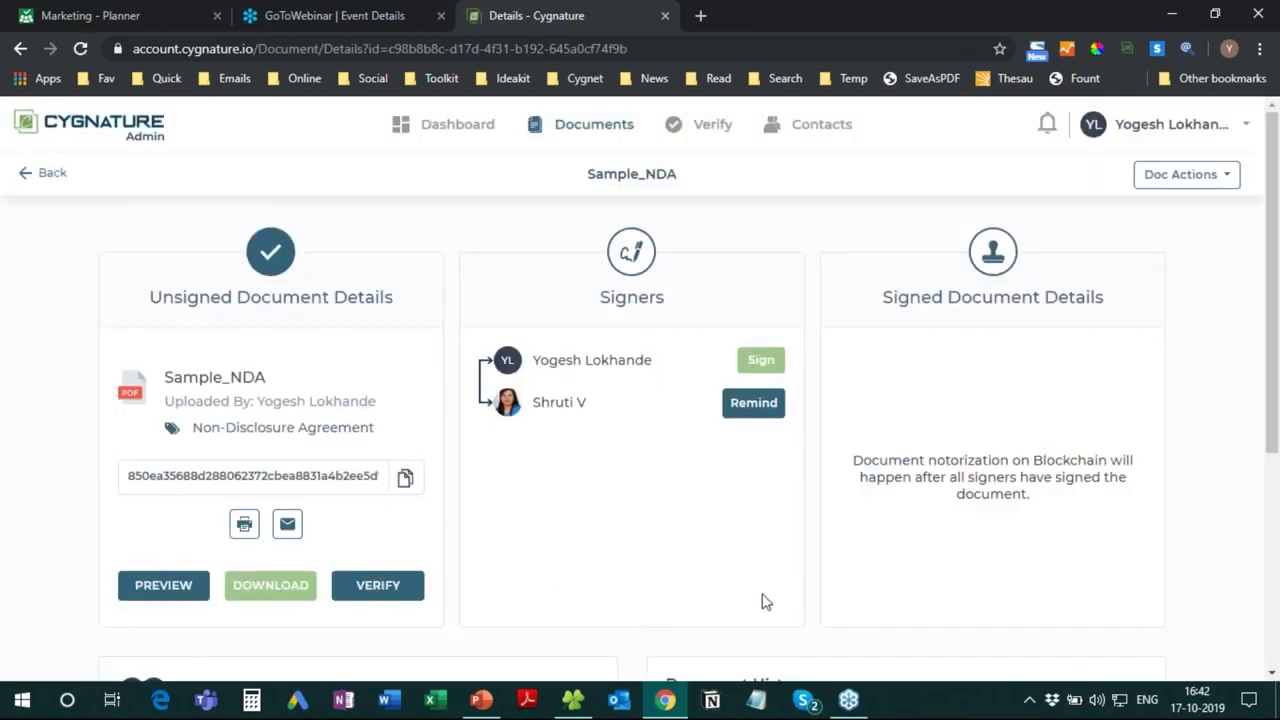
{"action": "left_click", "coordinate": [760, 360]}
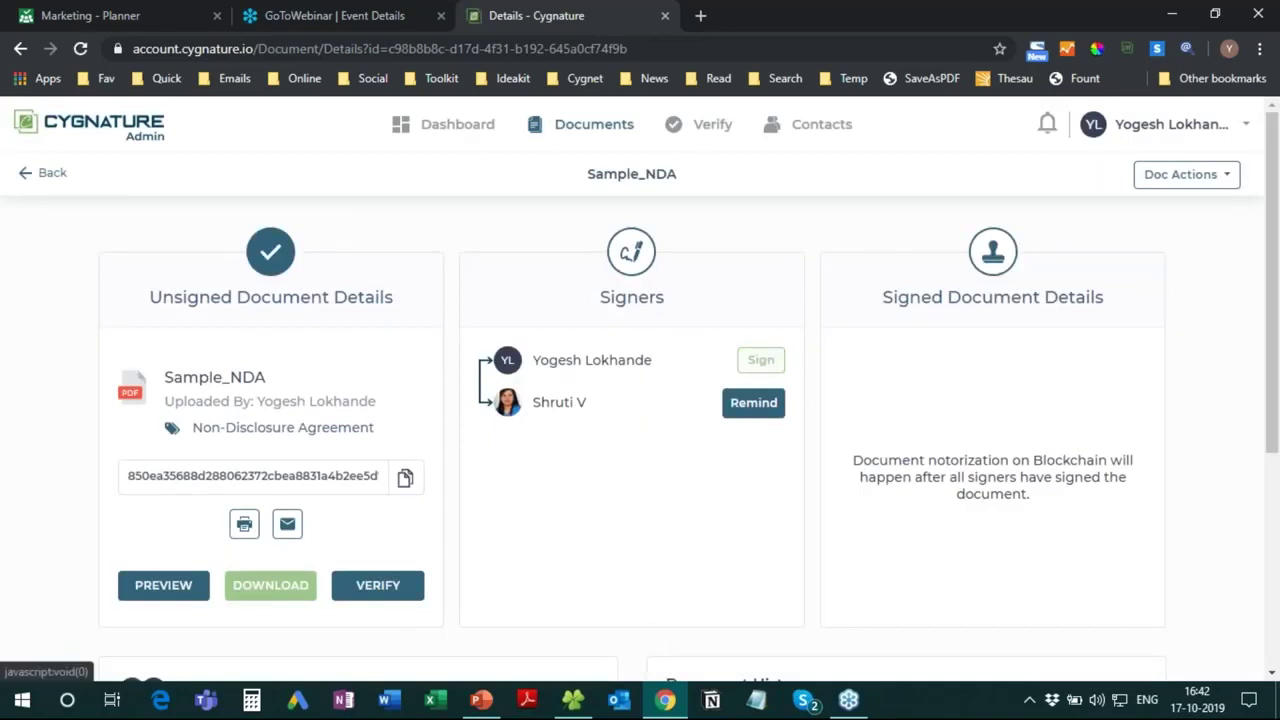
{"action": "left_click", "coordinate": [762, 362]}
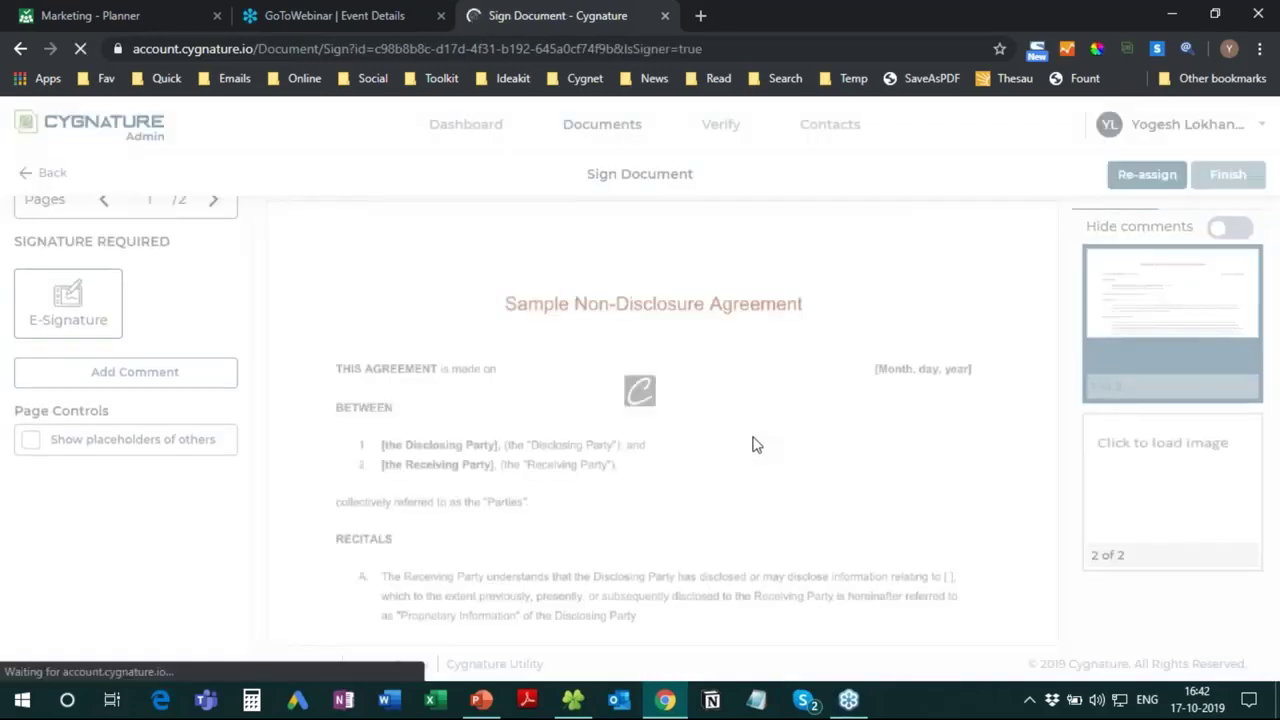
{"action": "scroll", "coordinate": [709, 386], "scroll_direction": "down", "scroll_amount": 3}
{"action": "scroll", "coordinate": [709, 386], "scroll_direction": "down", "scroll_amount": 15}
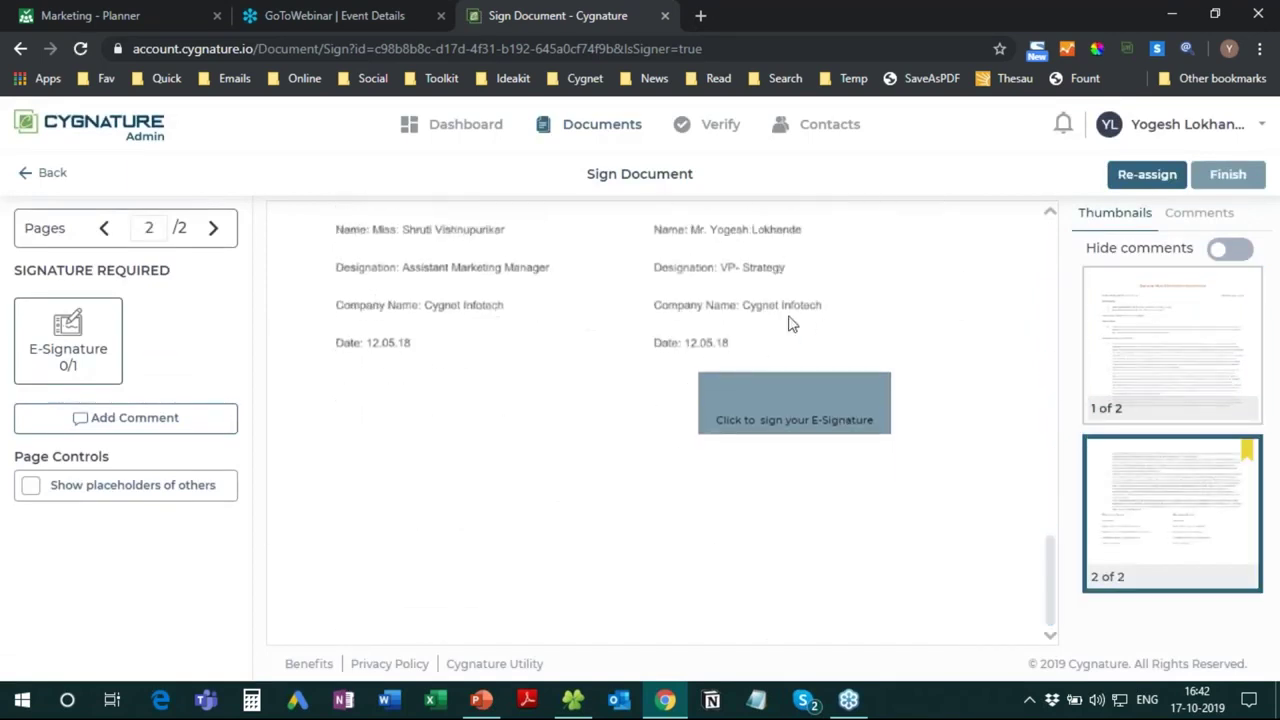
Re-assign Sample_NDA to a saved contact with reason 'You are the authorized signatory for this.'.
{"action": "left_click", "coordinate": [1150, 172]}
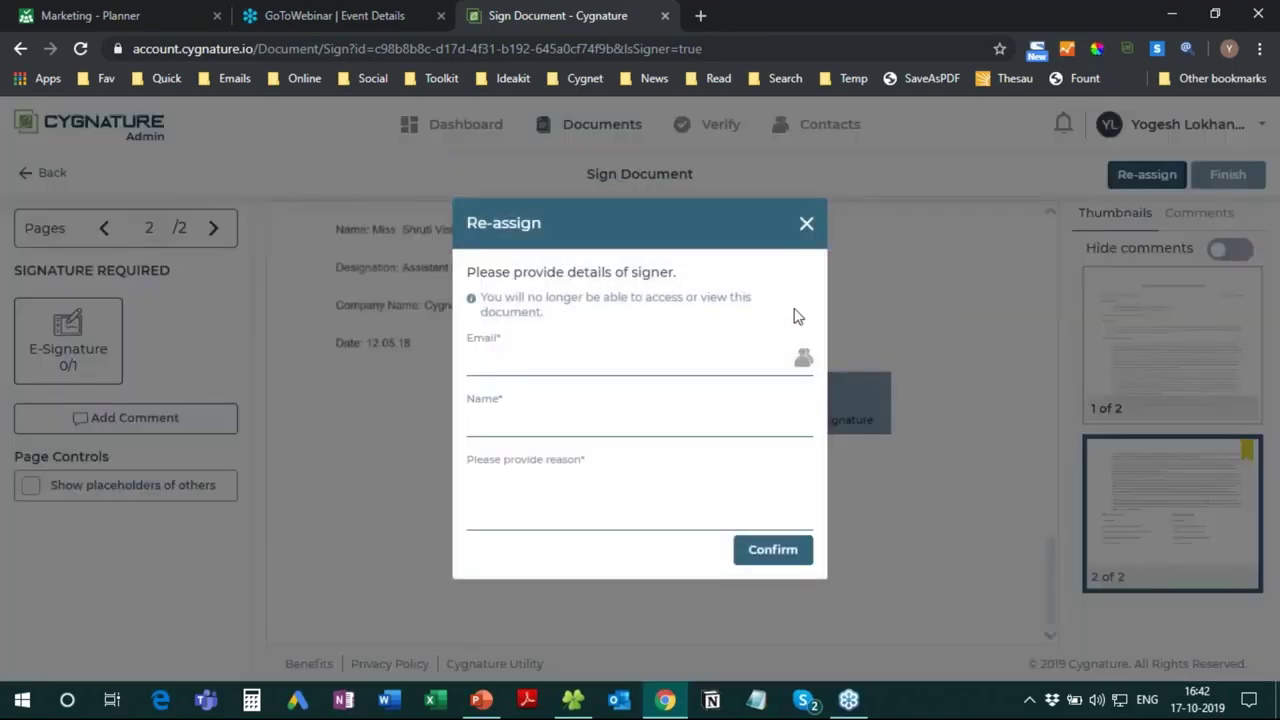
{"action": "left_click", "coordinate": [804, 357]}
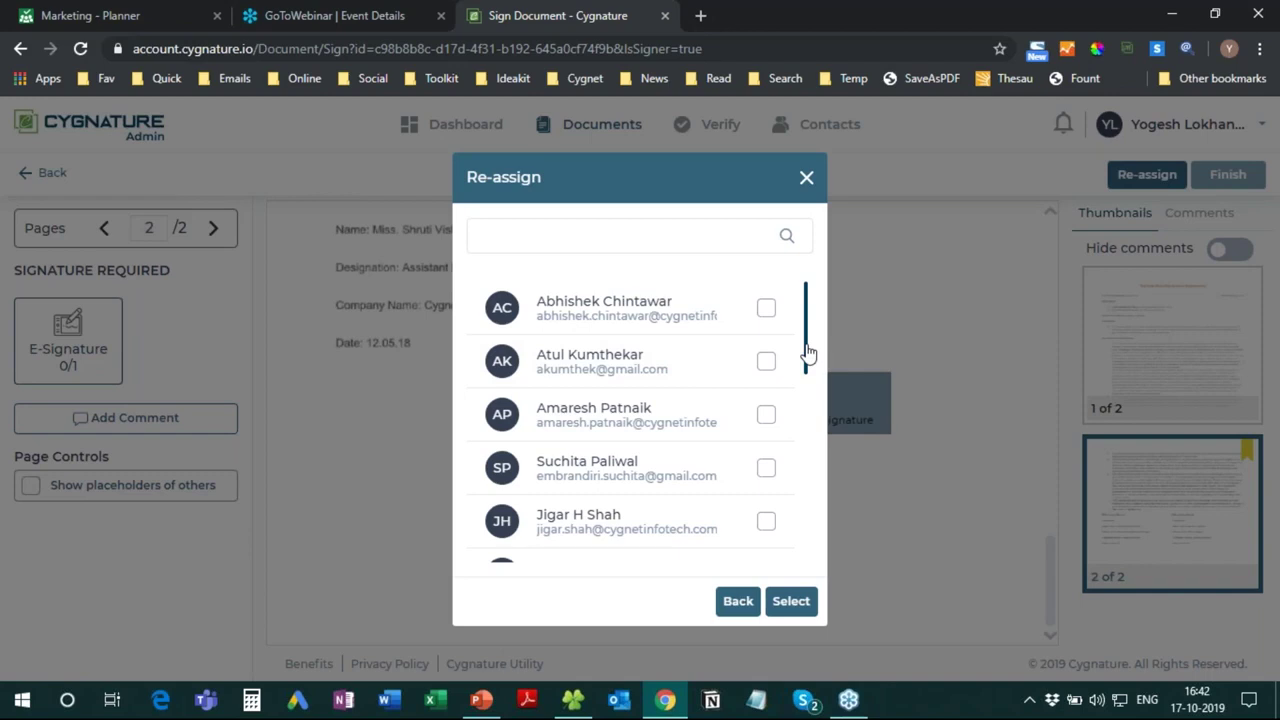
{"action": "left_click_drag", "start_coordinate": [804, 360], "coordinate": [808, 482]}
{"action": "left_click", "coordinate": [768, 316]}
{"action": "left_click", "coordinate": [786, 590]}
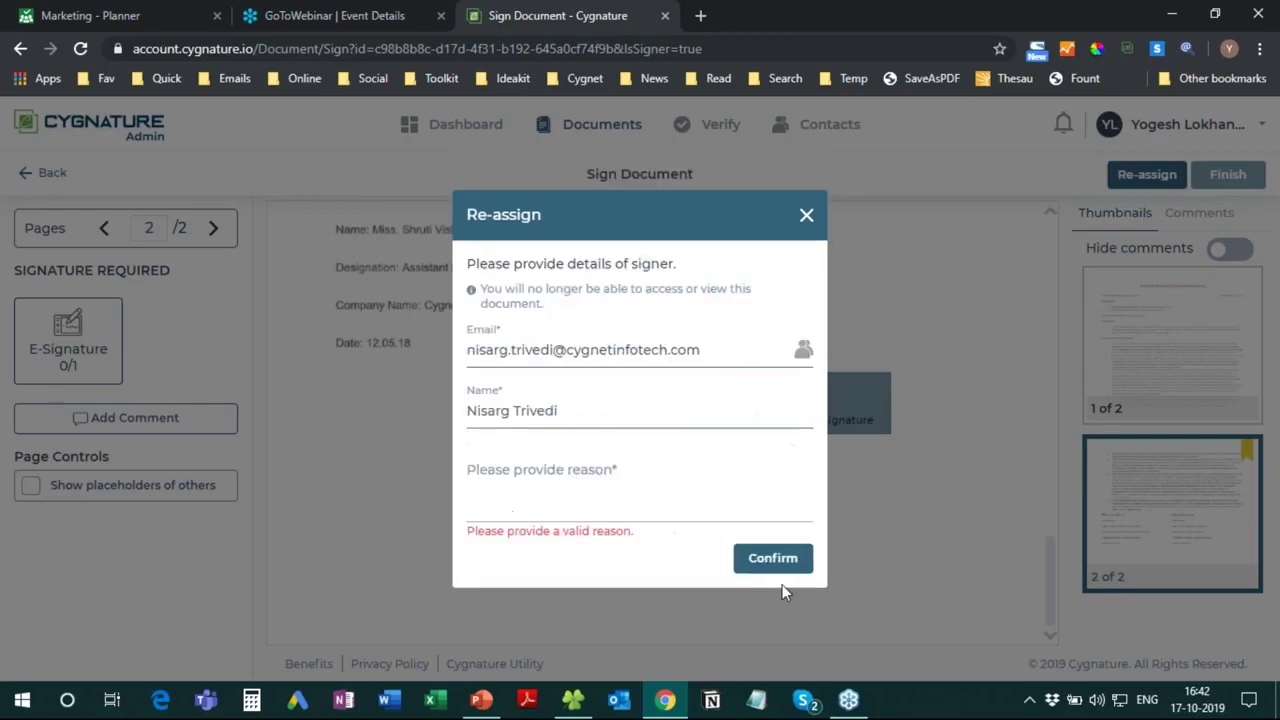
{"action": "left_click", "coordinate": [566, 511]}
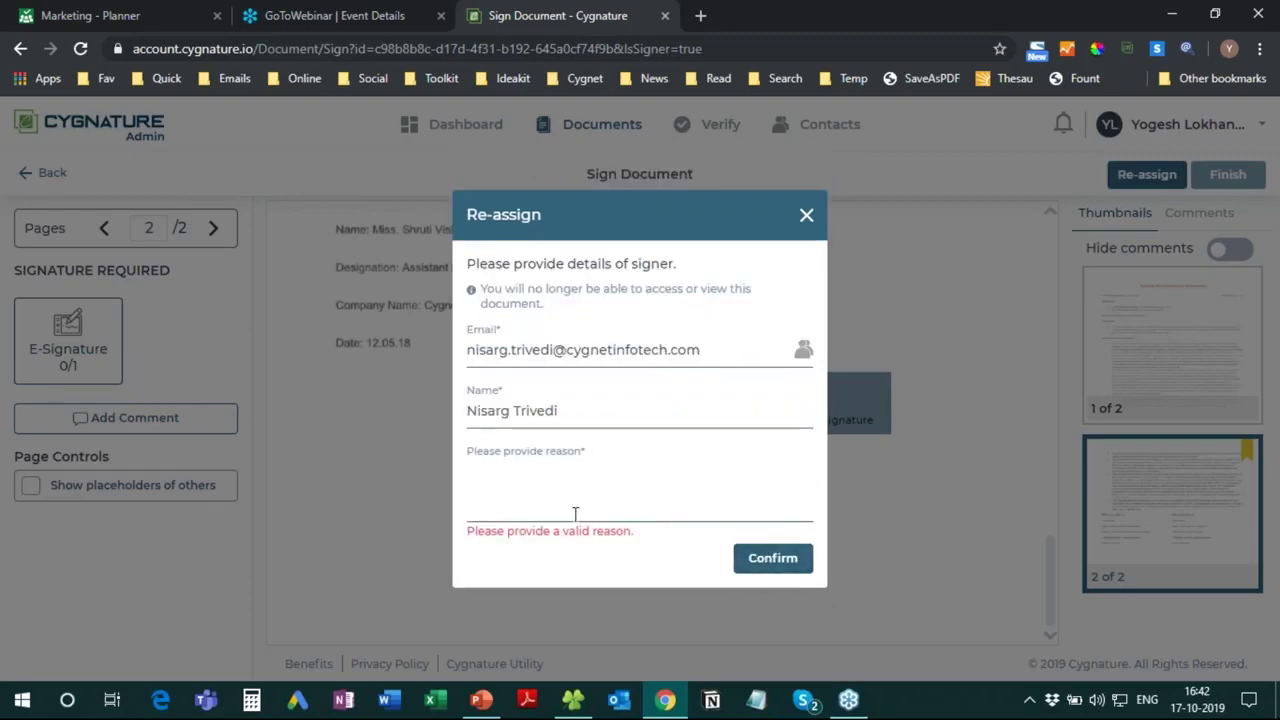
{"action": "type", "text": "You are the "}
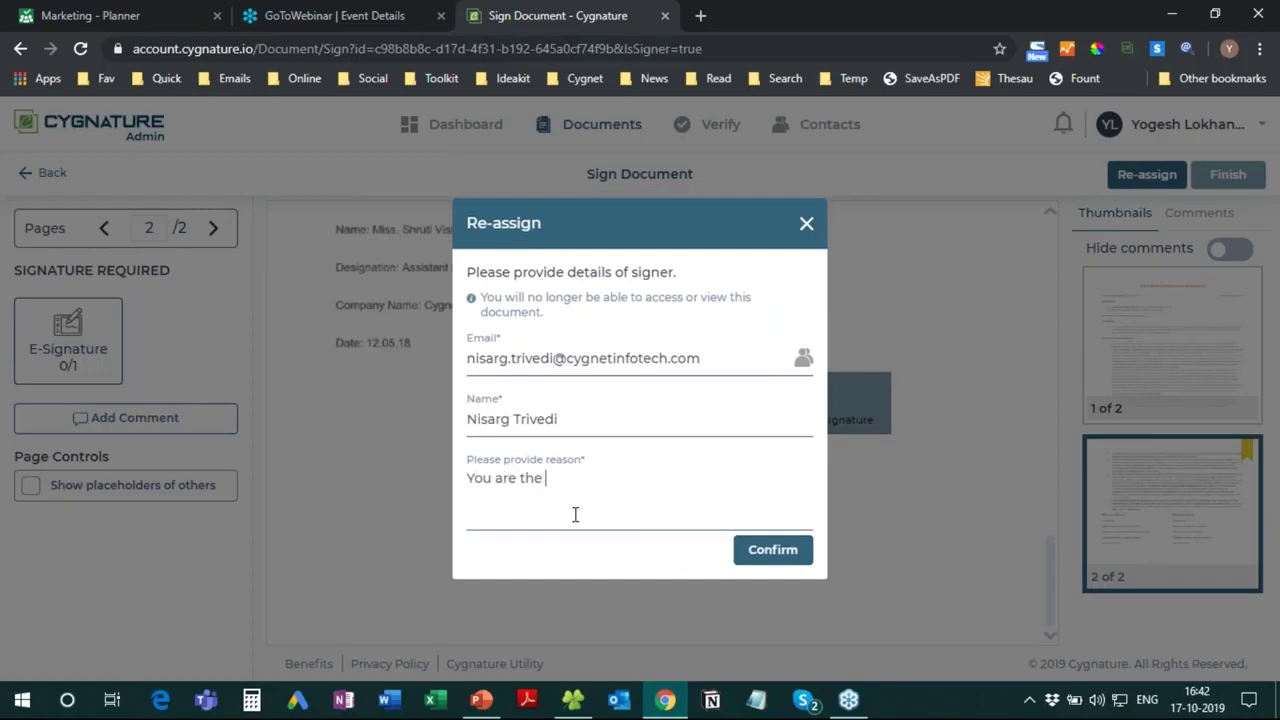
{"action": "type", "text": "authorized signatory f"}
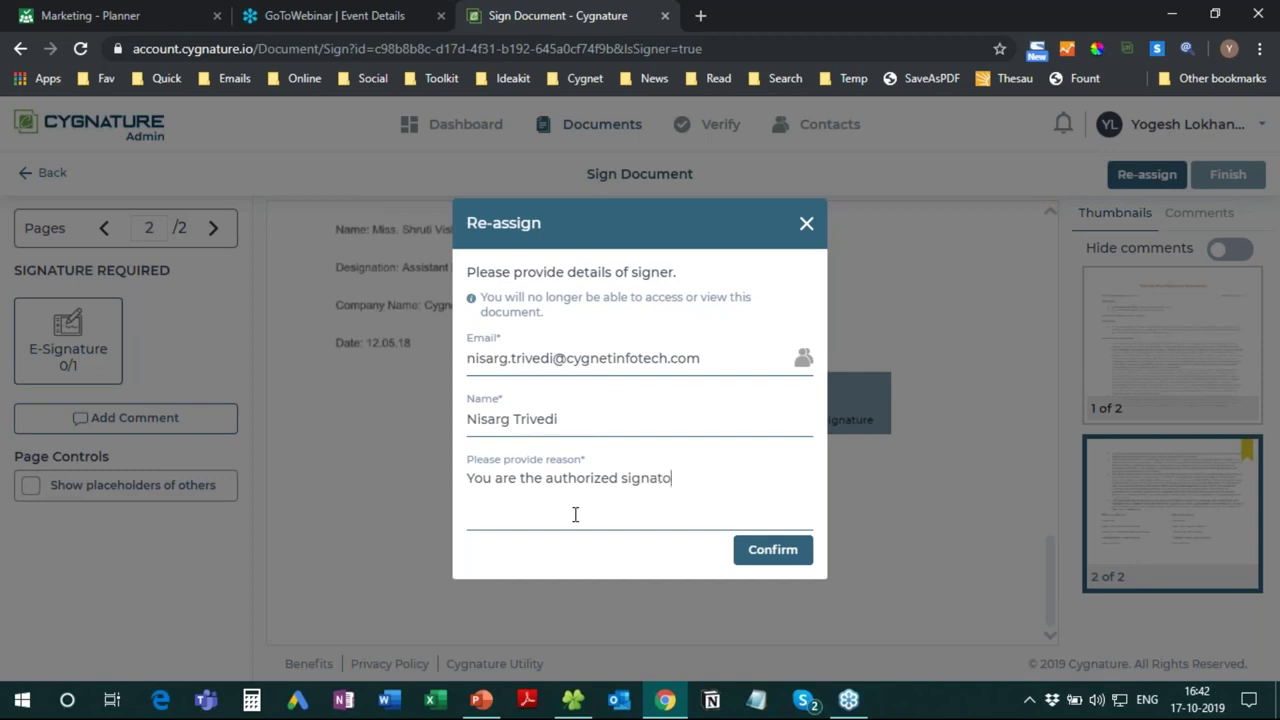
{"action": "type", "text": "or this."}
{"action": "left_click", "coordinate": [763, 556]}
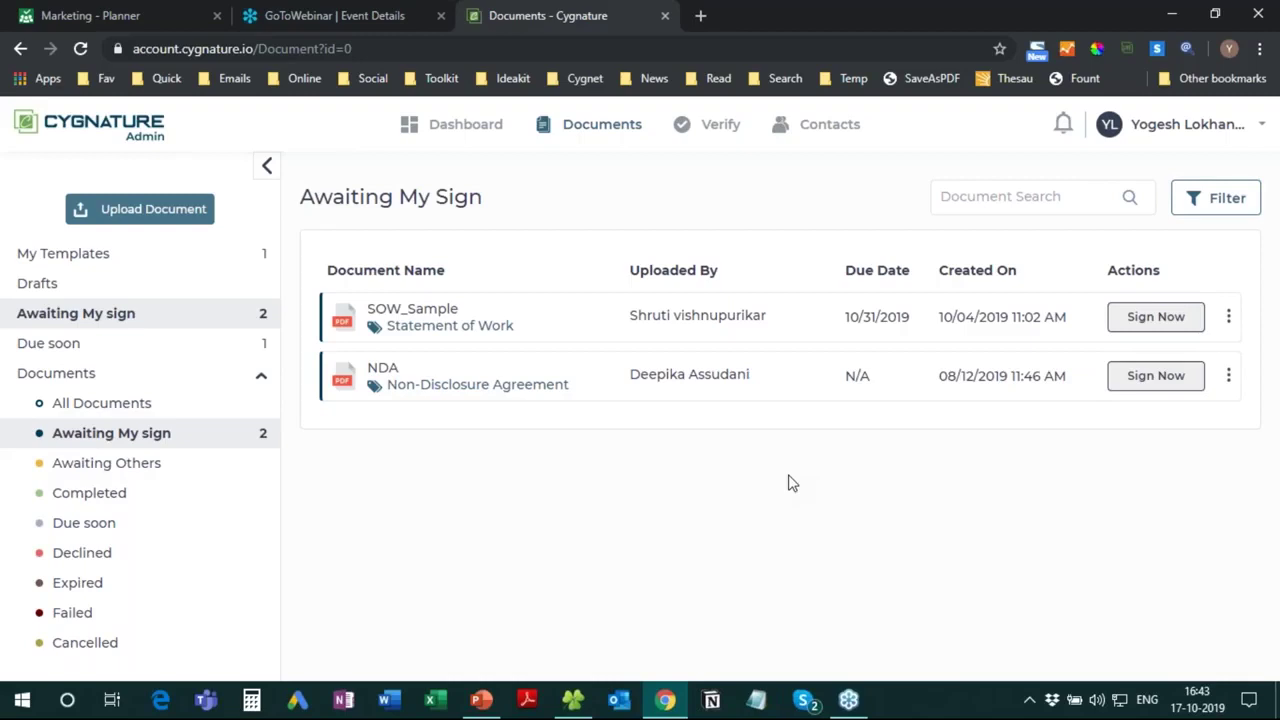
Go to Preferences from the profile menu to reach Access Controls.
{"action": "left_click", "coordinate": [1196, 132]}
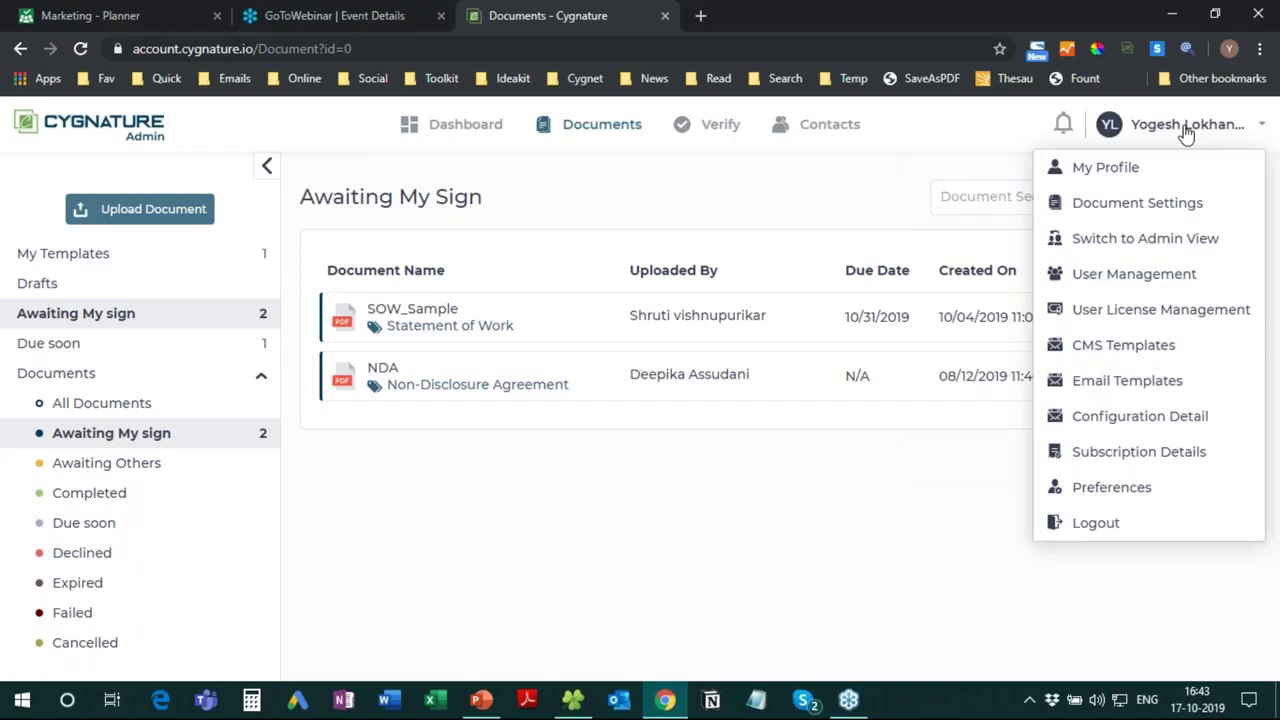
{"action": "left_click", "coordinate": [1120, 489]}
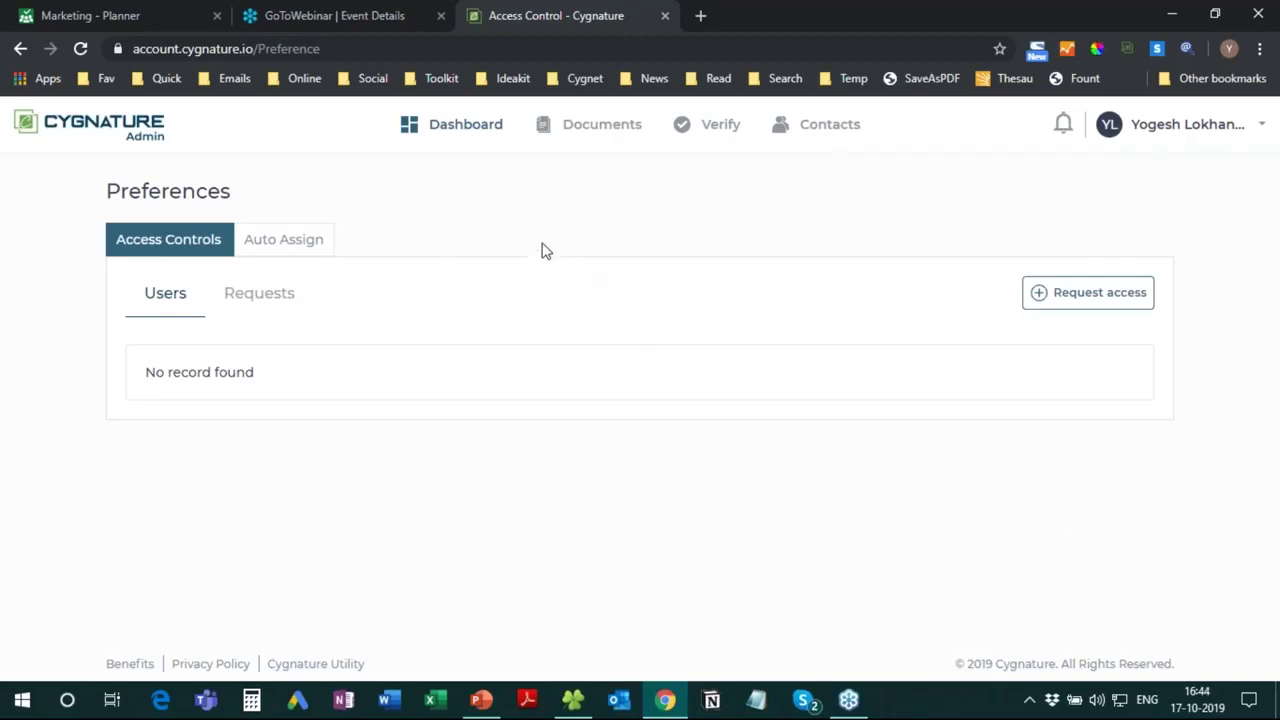
In Auto Assign, choose a delegate contact and enter the reason 'I am on leave during this time'.
{"action": "left_click", "coordinate": [277, 245]}
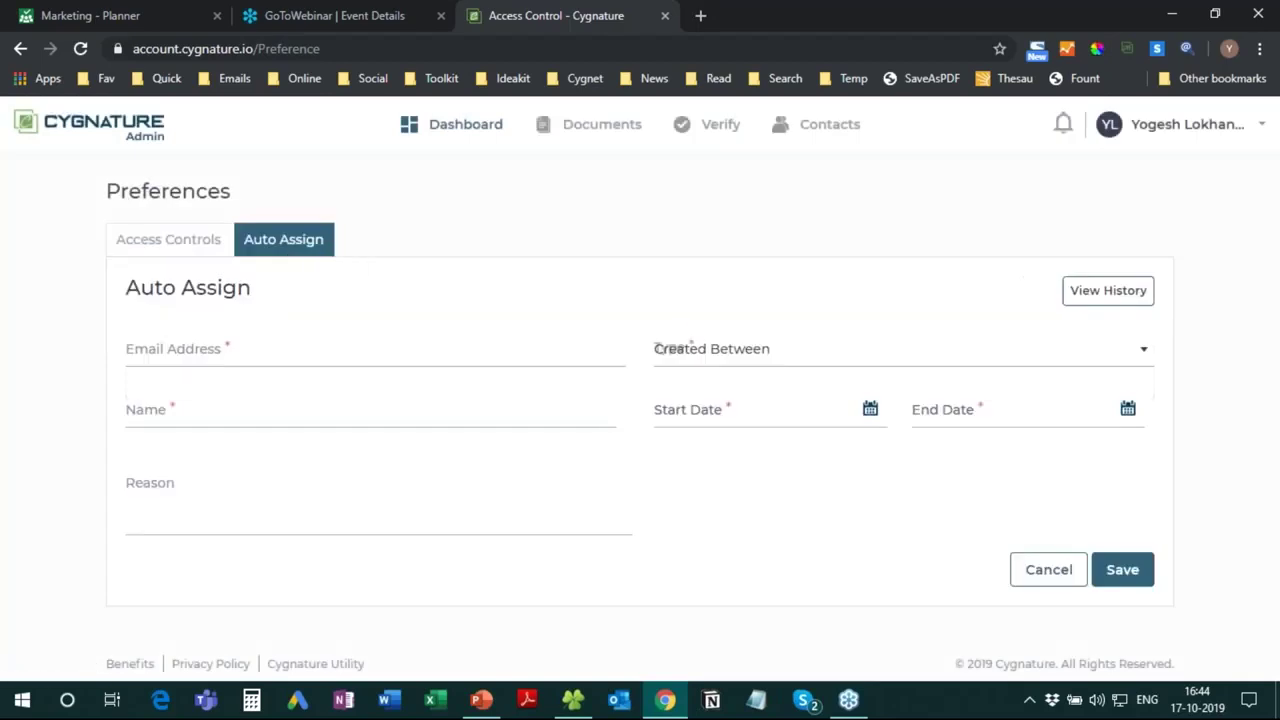
{"action": "left_click", "coordinate": [615, 349]}
{"action": "scroll", "coordinate": [680, 449], "scroll_direction": "down", "scroll_amount": 4}
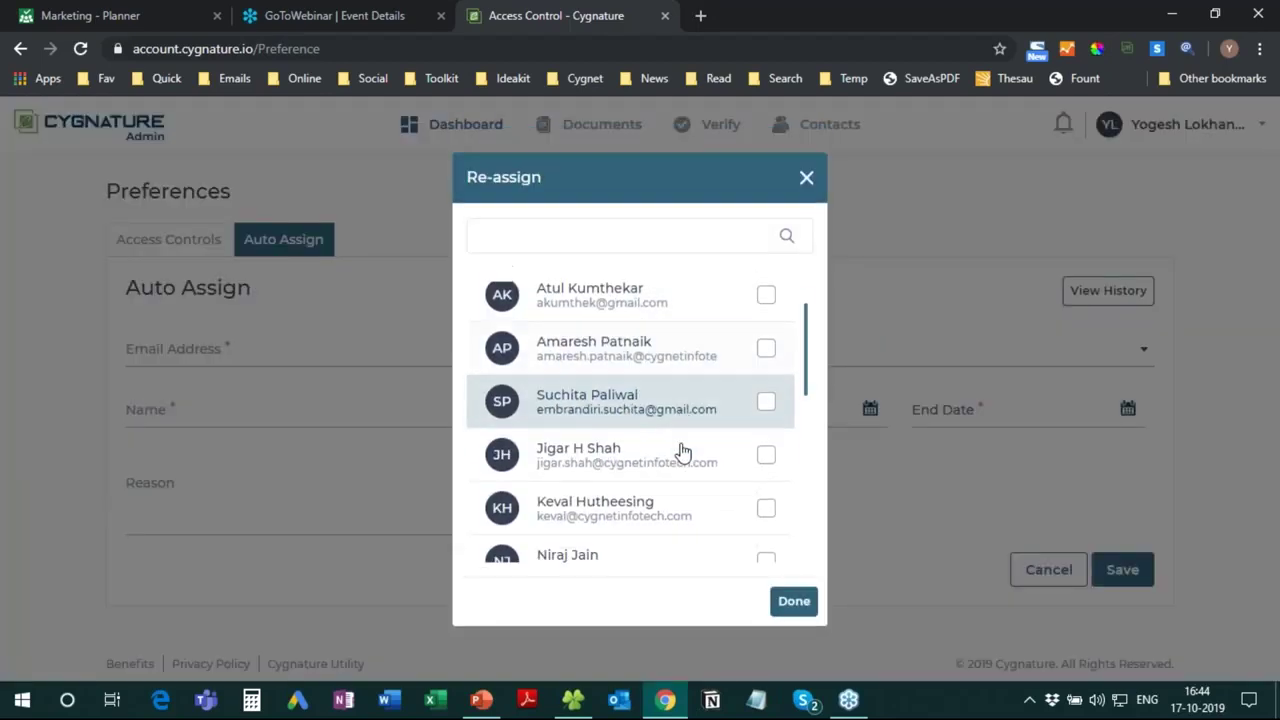
{"action": "scroll", "coordinate": [680, 450], "scroll_direction": "down", "scroll_amount": 5}
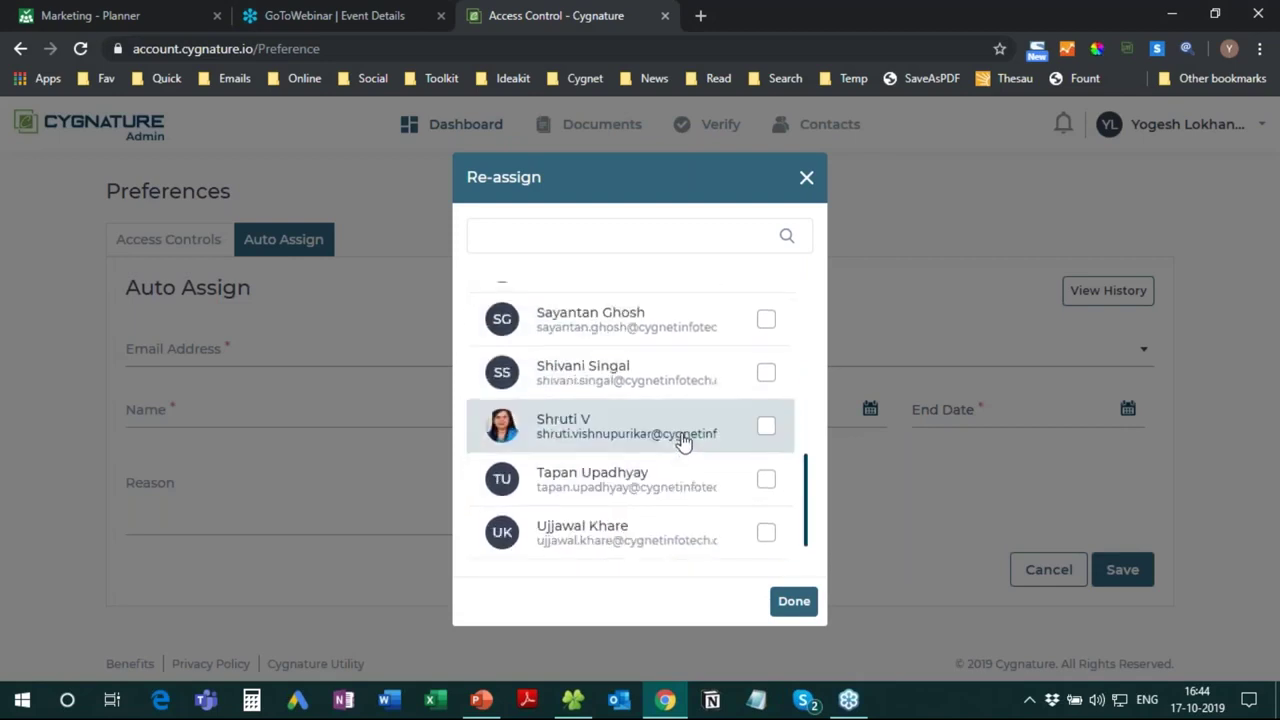
{"action": "left_click", "coordinate": [764, 428]}
{"action": "left_click", "coordinate": [794, 601]}
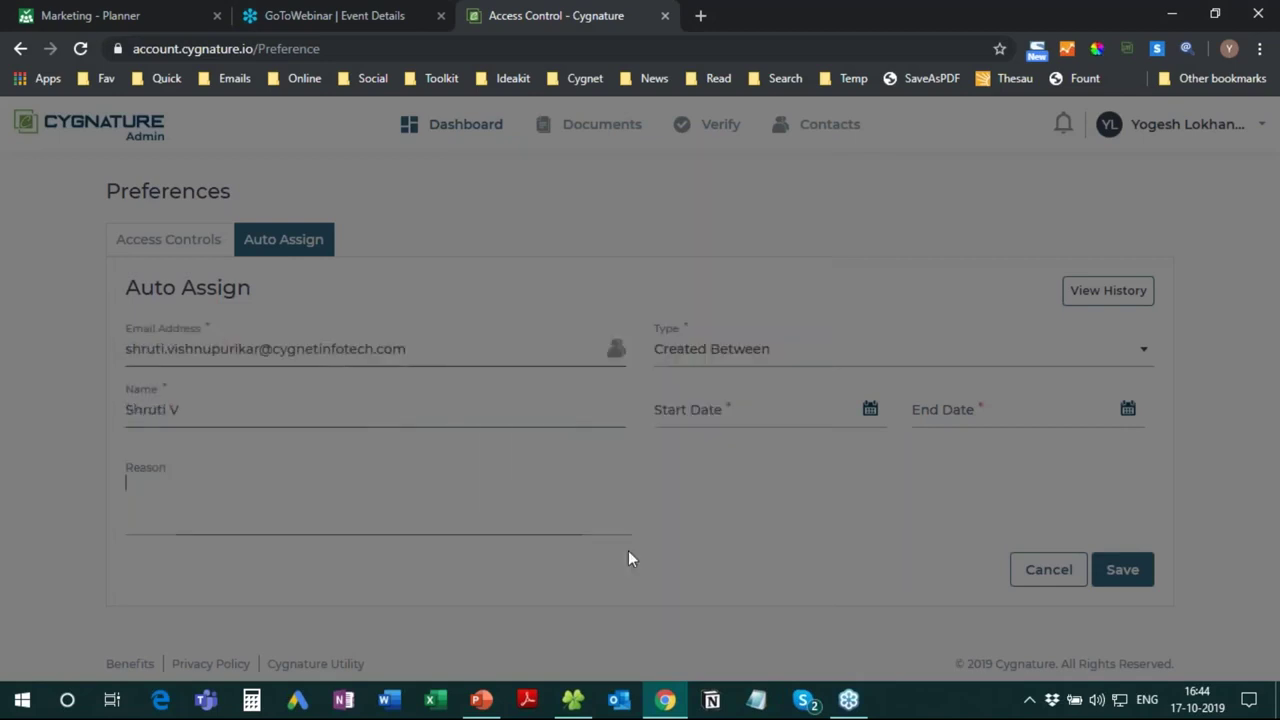
{"action": "type", "text": "I"}
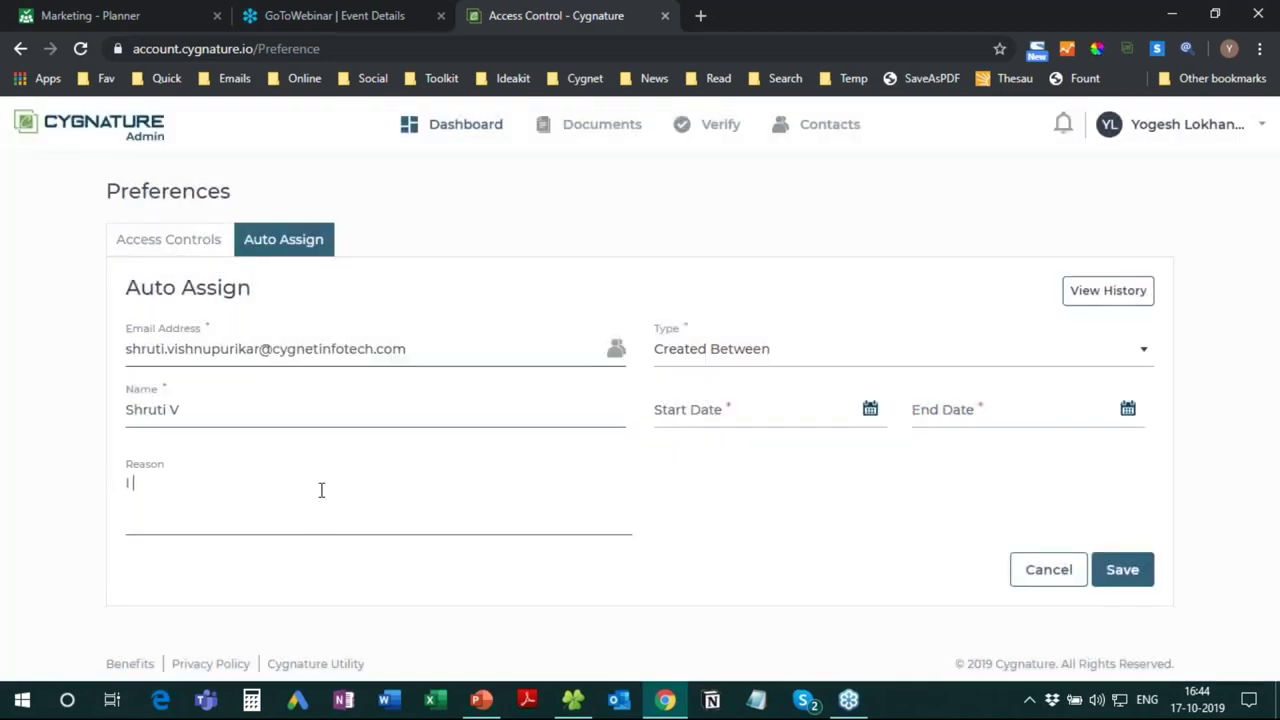
{"action": "type", "text": " am on leave during this time"}
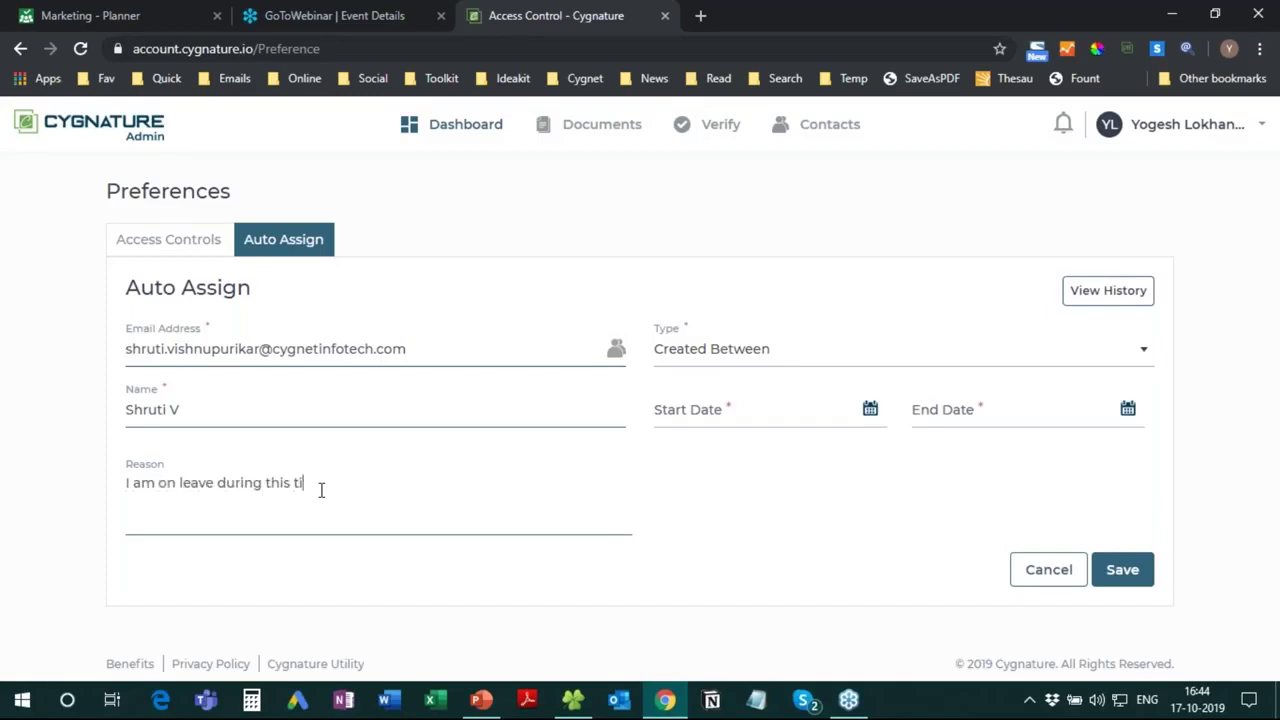
Keep Created Between as the type and change the reason's ending to 'diwali'.
{"action": "left_click", "coordinate": [750, 351]}
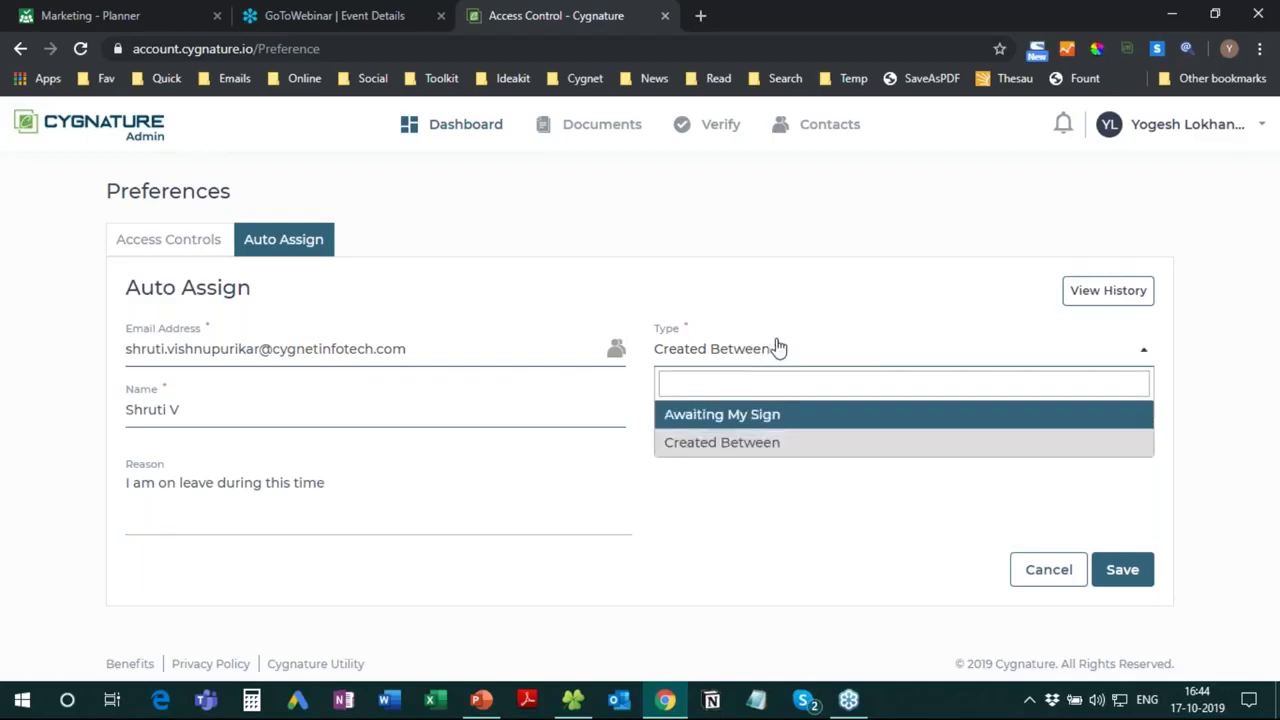
{"action": "left_click", "coordinate": [780, 362]}
{"action": "left_click", "coordinate": [746, 409]}
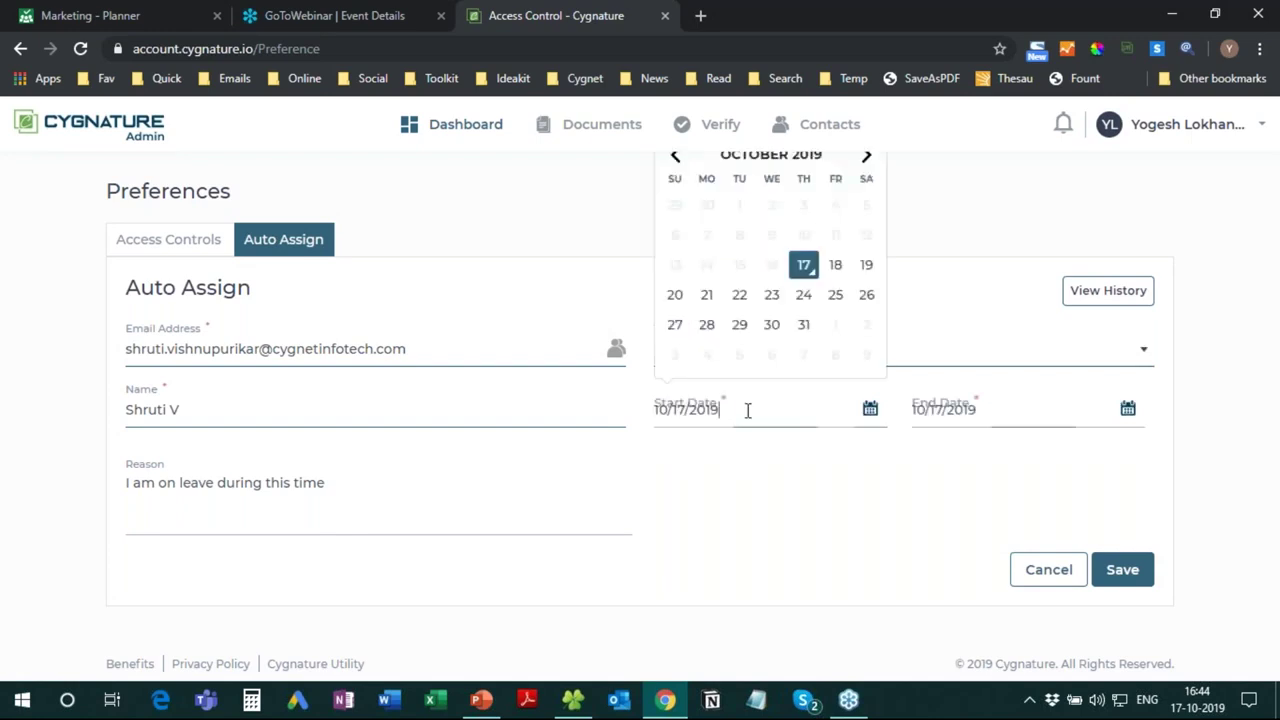
{"action": "left_click", "coordinate": [367, 488]}
{"action": "key", "text": "BackSpace"}
{"action": "key", "text": "BackSpace"}
{"action": "key", "text": "BackSpace"}
{"action": "key", "text": "BackSpace"}
{"action": "key", "text": "BackSpace"}
{"action": "key", "text": "BackSpace"}
{"action": "key", "text": "BackSpace"}
{"action": "key", "text": "BackSpace"}
{"action": "key", "text": "BackSpace"}
{"action": "type", "text": "diwali"}
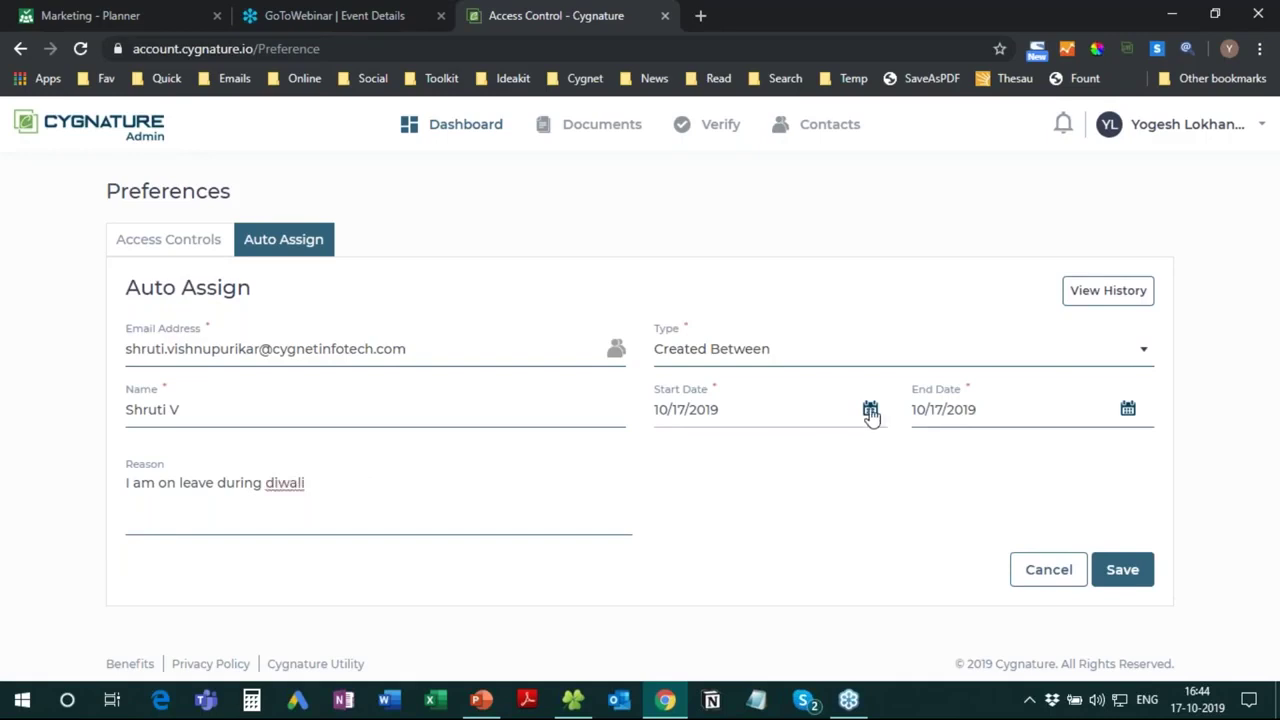
Set dates 10/27/2019–11/01/2019 and save, which reports an existing record; then reset the form.
{"action": "left_click", "coordinate": [870, 411]}
{"action": "left_click", "coordinate": [674, 325]}
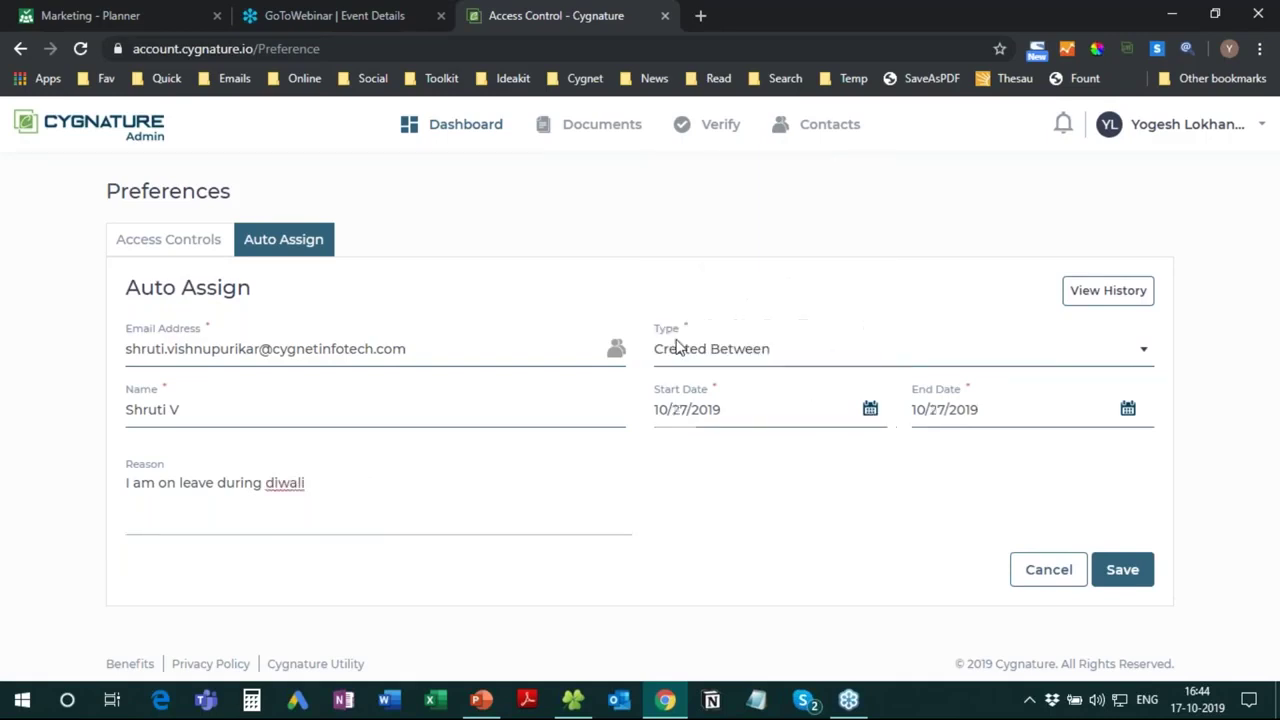
{"action": "left_click", "coordinate": [1130, 416]}
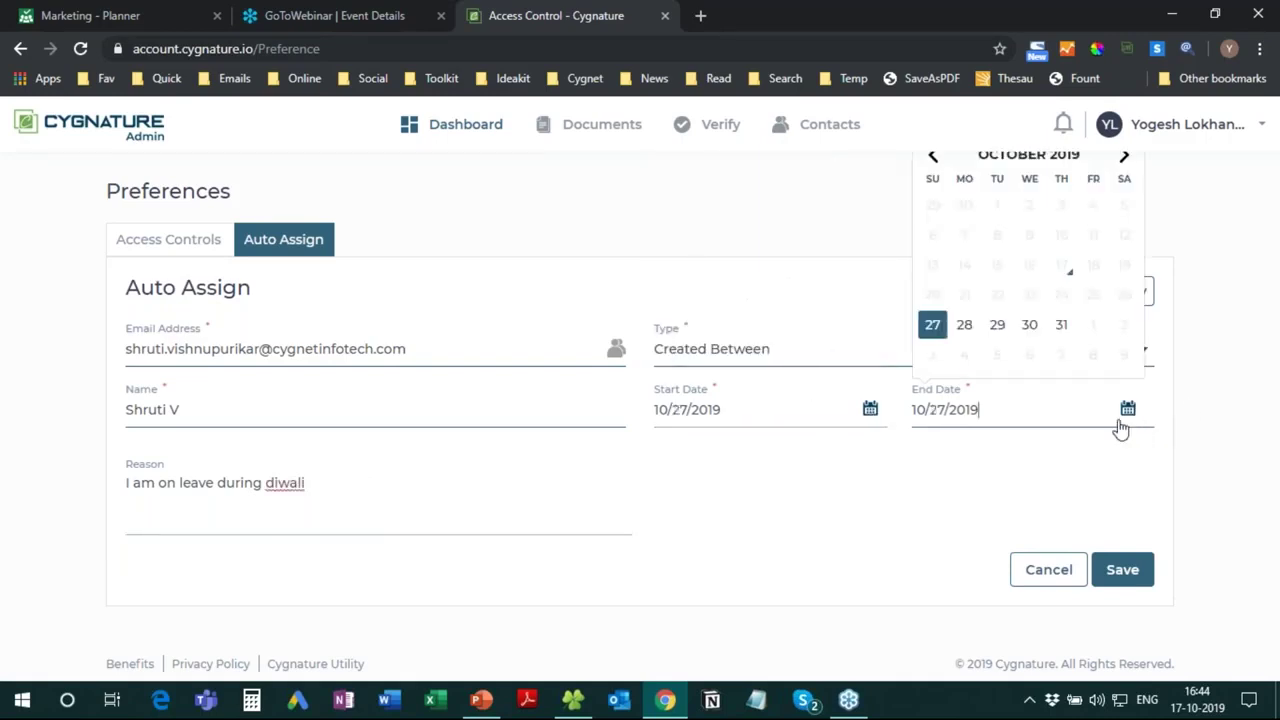
{"action": "left_click", "coordinate": [1092, 326]}
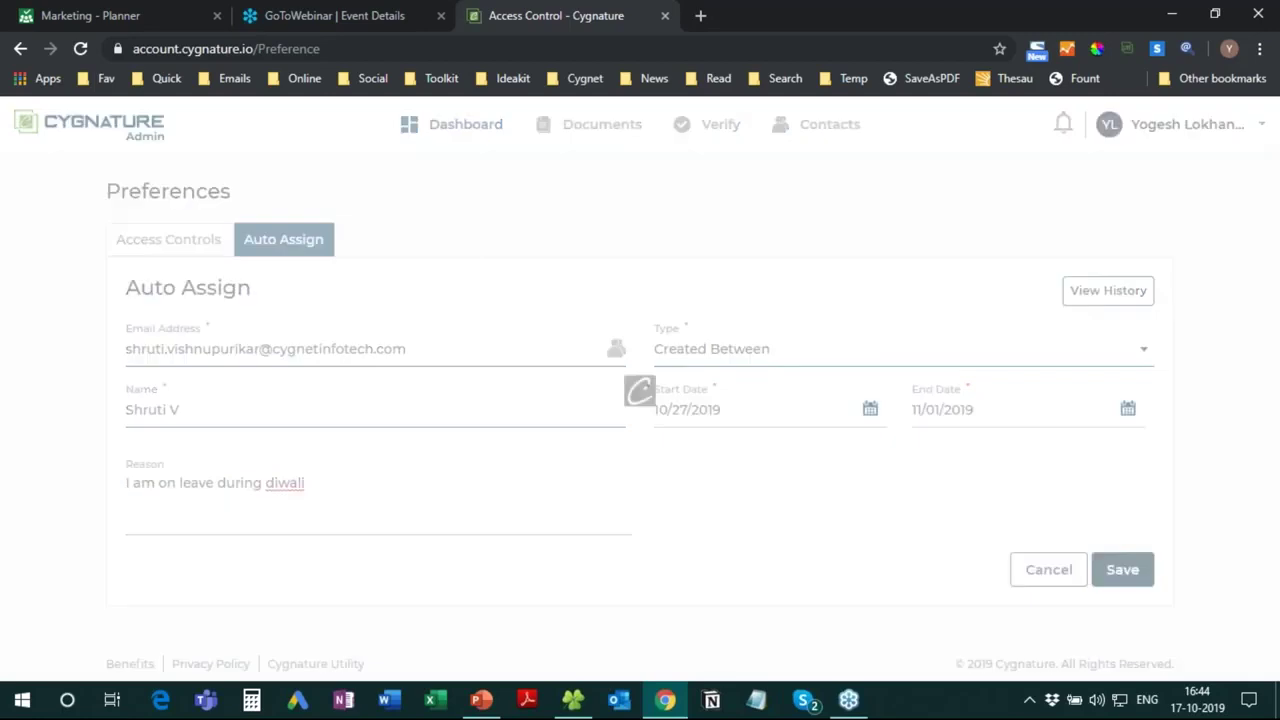
{"action": "left_click", "coordinate": [1122, 569]}
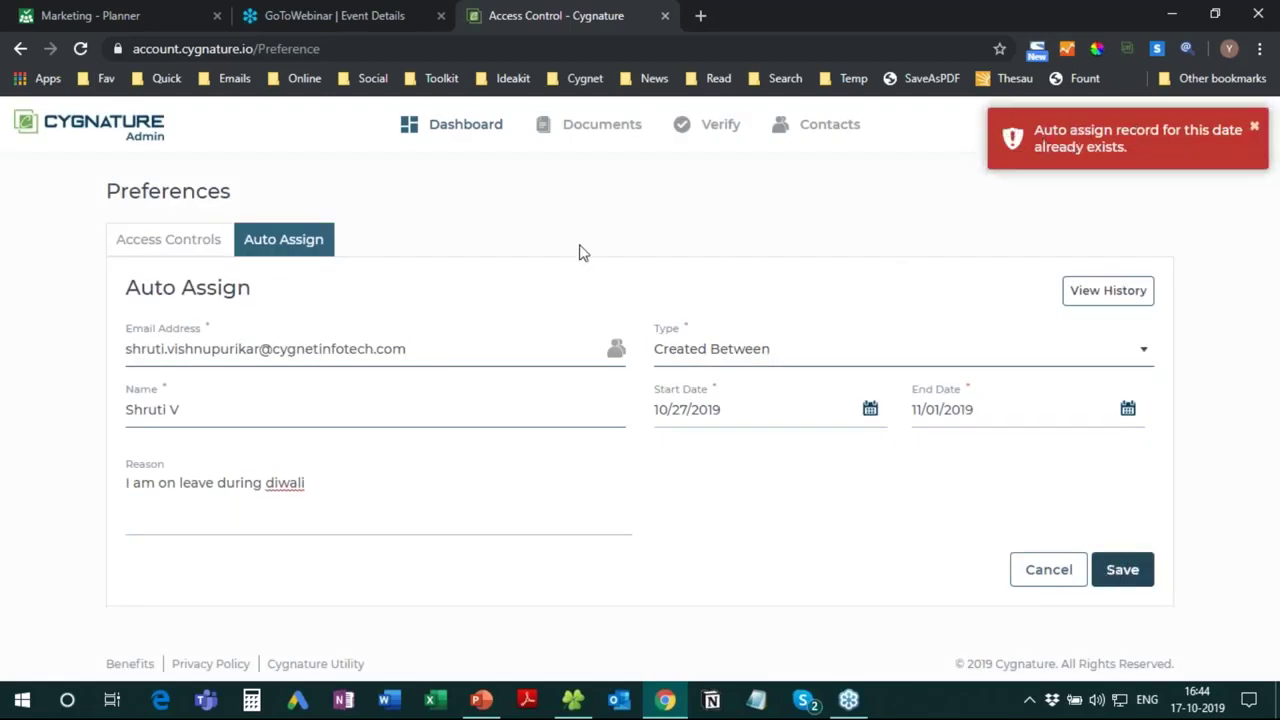
{"action": "left_click", "coordinate": [300, 250]}
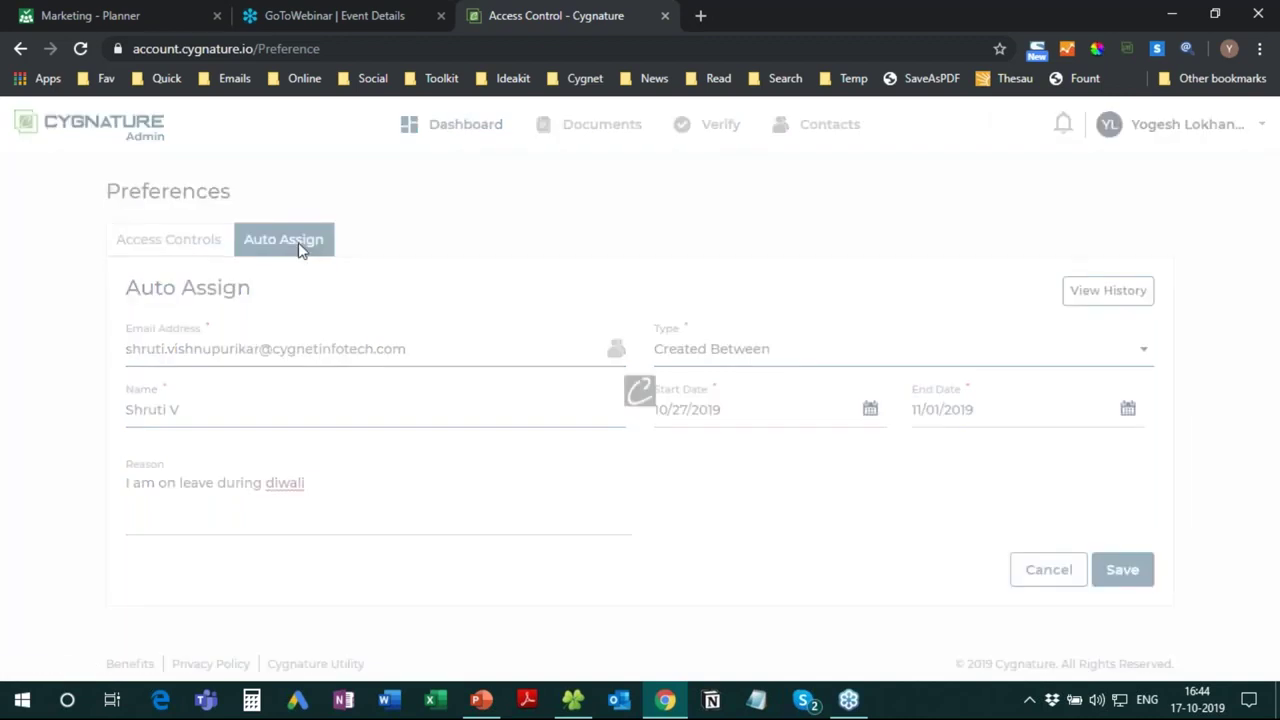
Edit the existing 10/27/2019–11/01/2019 auto-assign record from the history list.
{"action": "left_click", "coordinate": [1103, 303]}
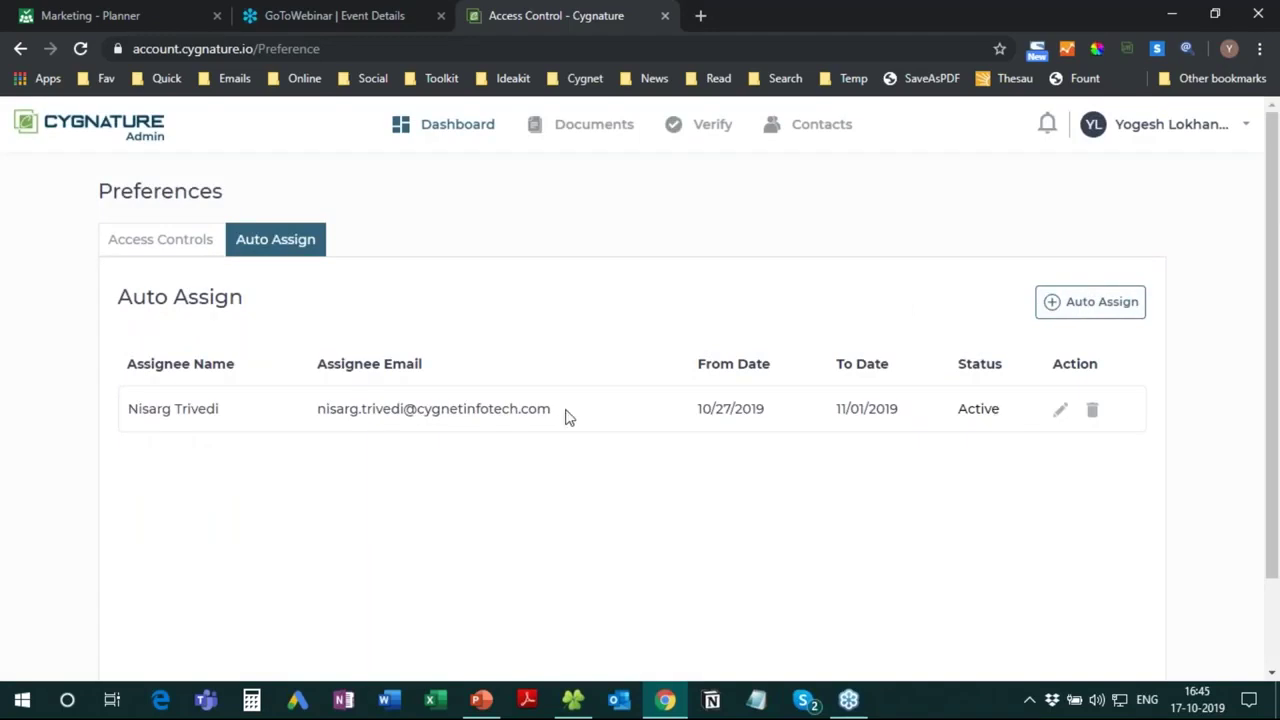
{"action": "left_click", "coordinate": [1060, 411]}
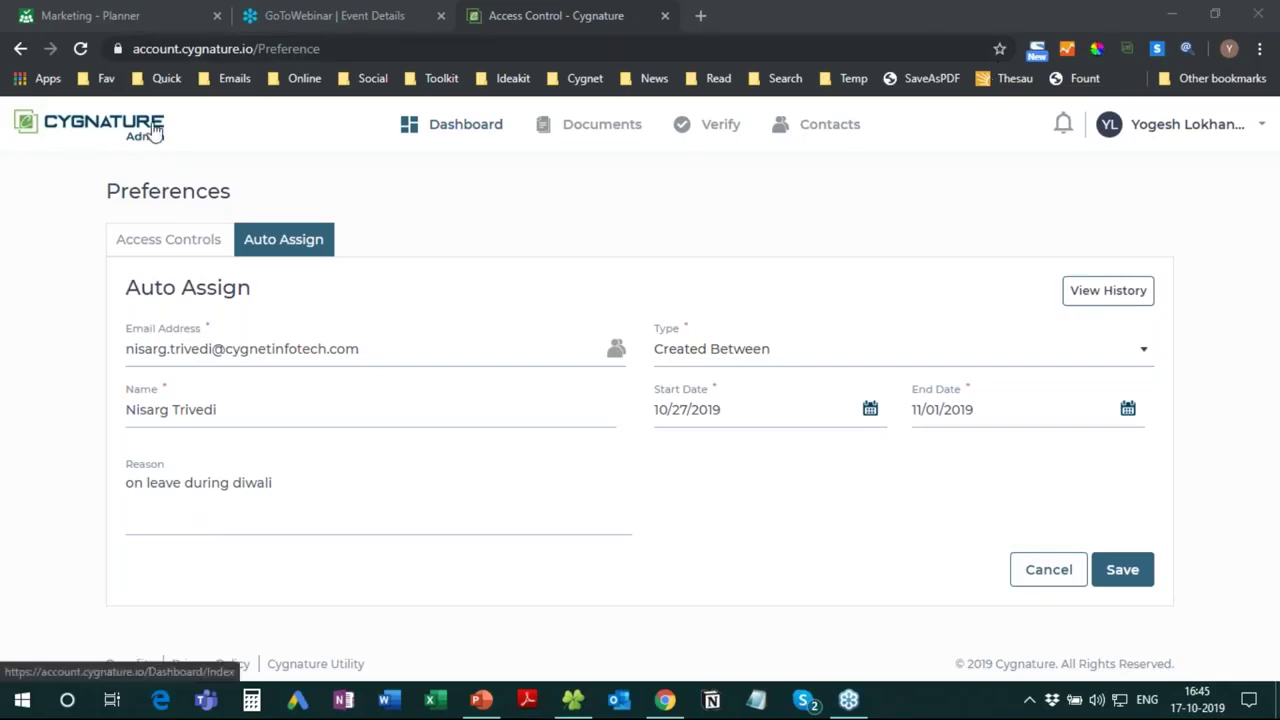
Return to the dashboard, now showing 2 awaiting my sign with SOW_Sample and NDA unsigned.
{"action": "left_click", "coordinate": [463, 133]}
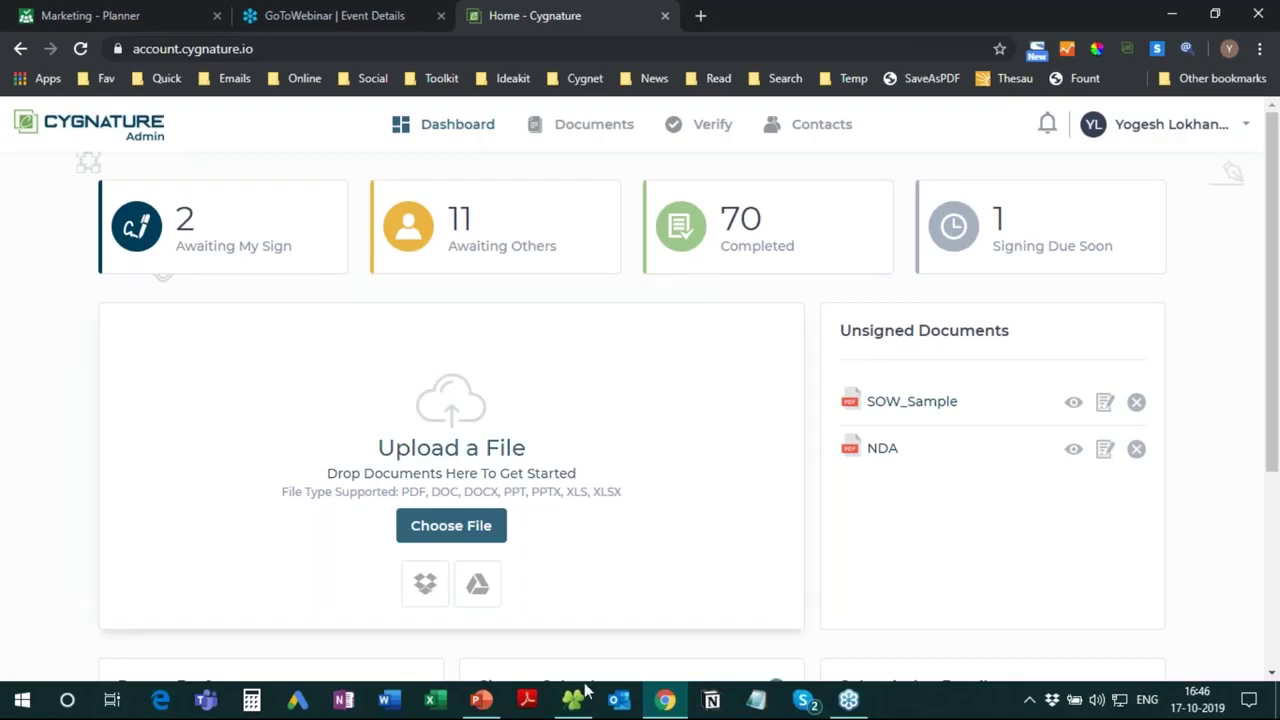
Drag Sample_NDA.pdf from Clover's Demo Collaterals folder into Cygnature's upload area.
{"action": "mouse_move", "coordinate": [574, 707]}
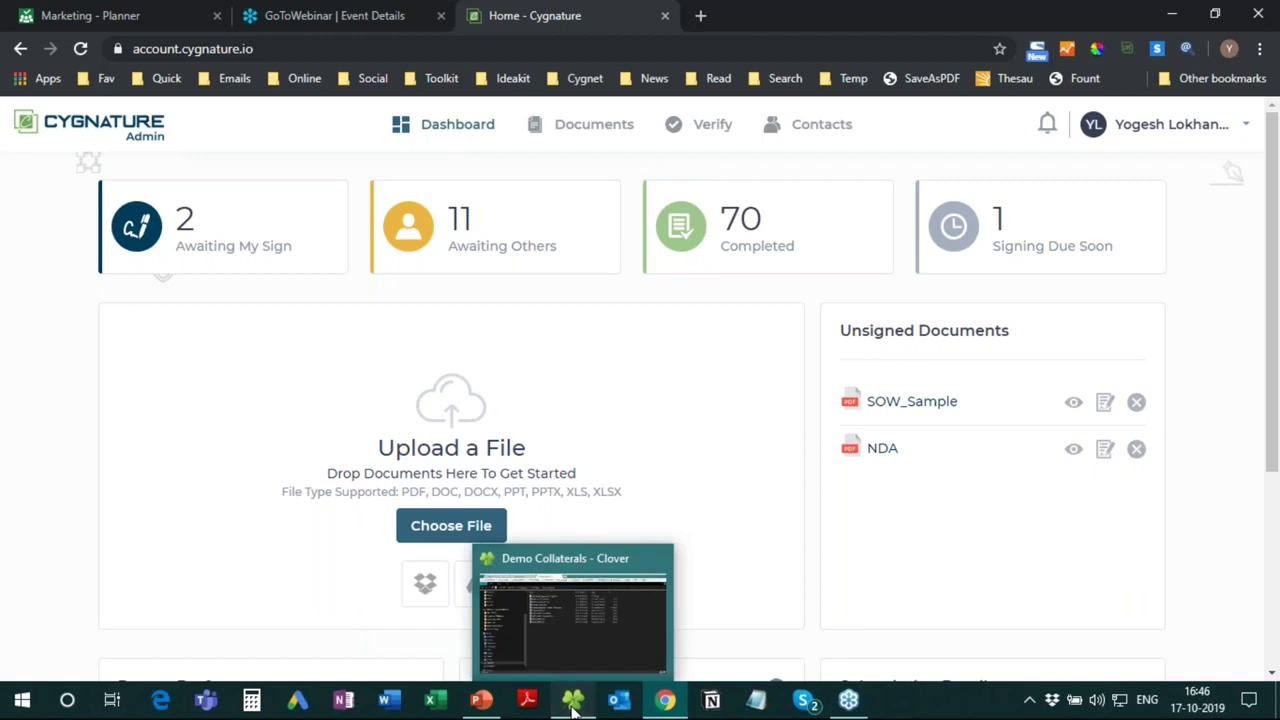
{"action": "left_click", "coordinate": [574, 702]}
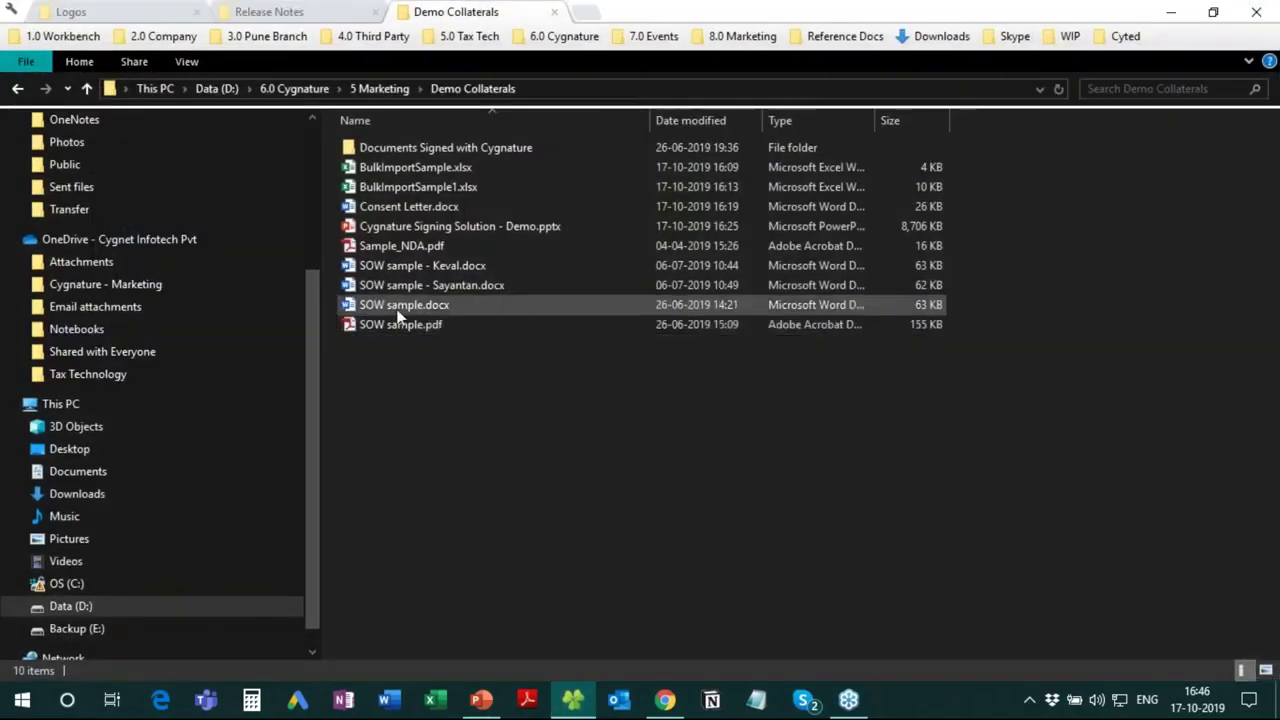
{"action": "left_click", "coordinate": [414, 243]}
{"action": "left_click_drag", "start_coordinate": [414, 249], "coordinate": [546, 477]}
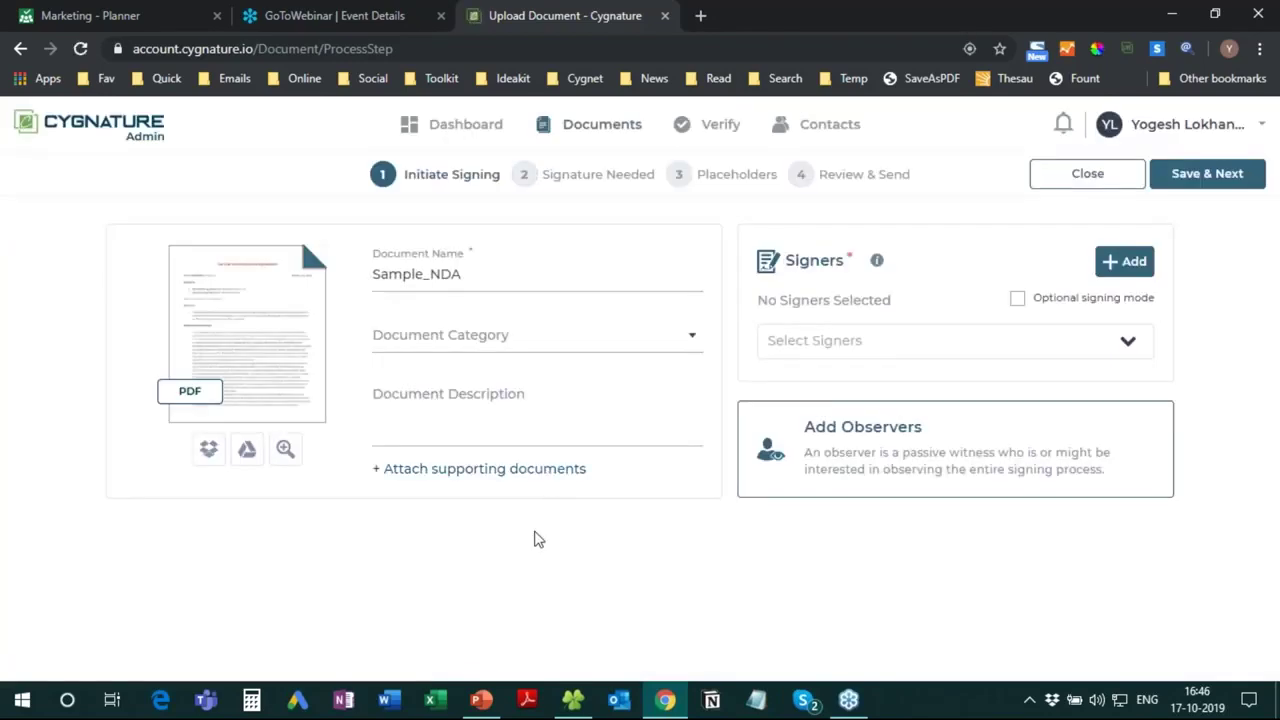
Set the document category to Non-Disclosure Agreement and turn on optional signing mode.
{"action": "left_click", "coordinate": [477, 337]}
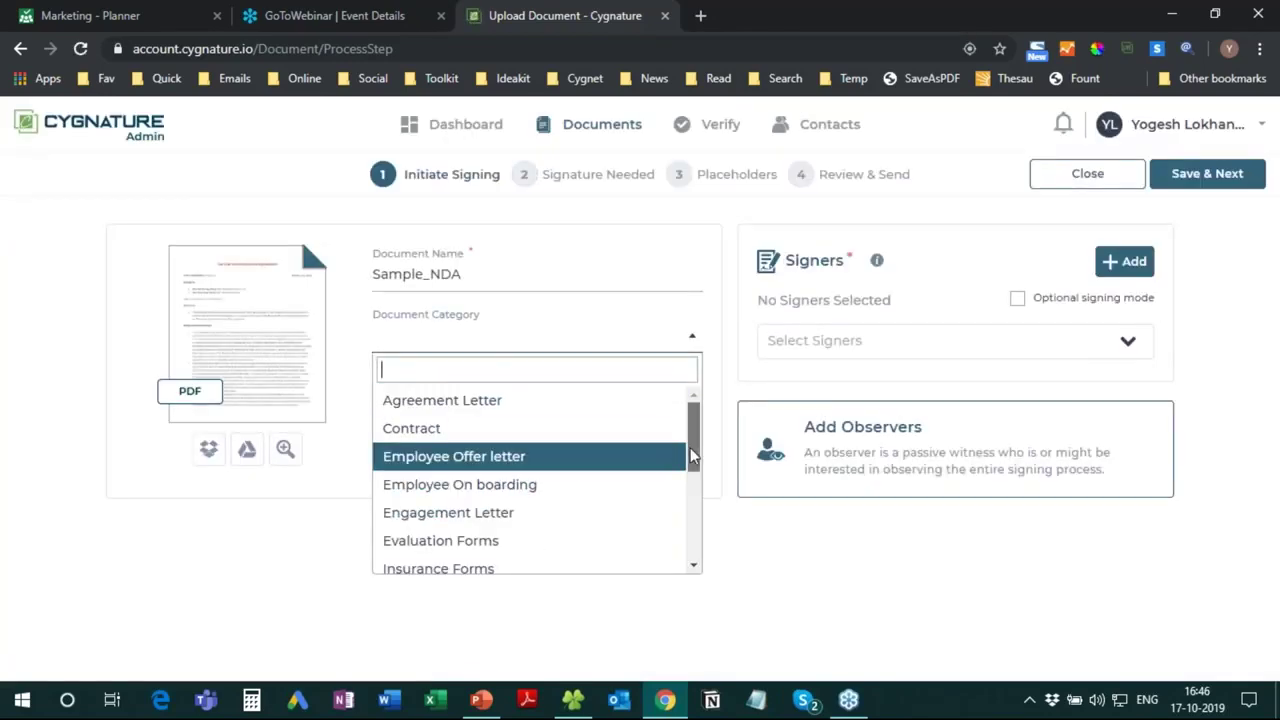
{"action": "left_click_drag", "start_coordinate": [689, 445], "coordinate": [690, 487]}
{"action": "left_click", "coordinate": [566, 511]}
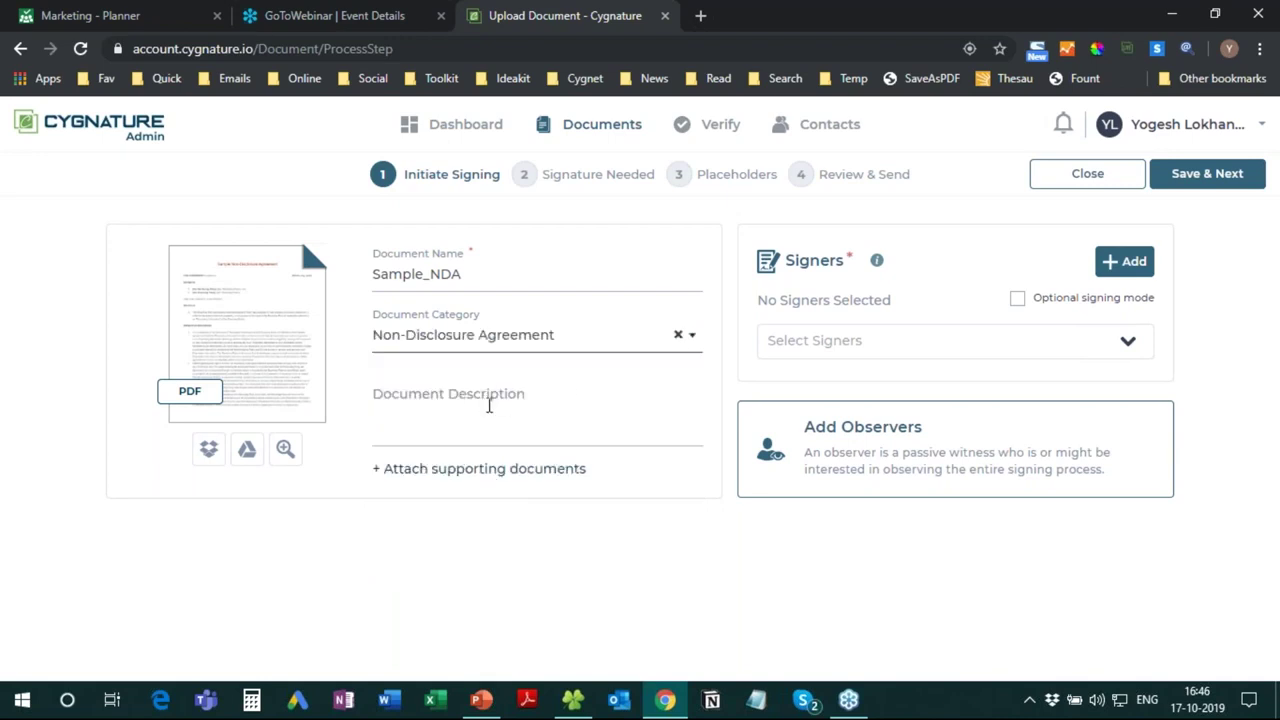
{"action": "left_click", "coordinate": [1019, 301]}
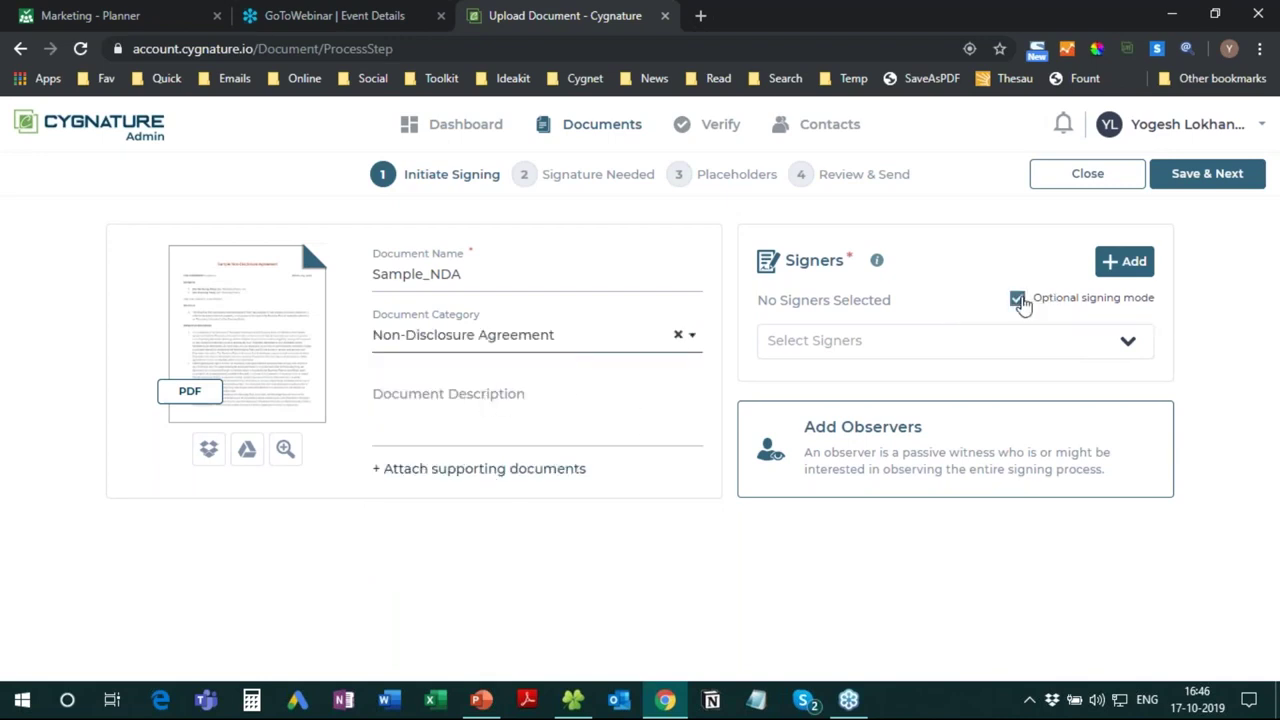
Select three signers from the signer list for Sample_NDA.
{"action": "left_click", "coordinate": [986, 342]}
{"action": "left_click", "coordinate": [1117, 440]}
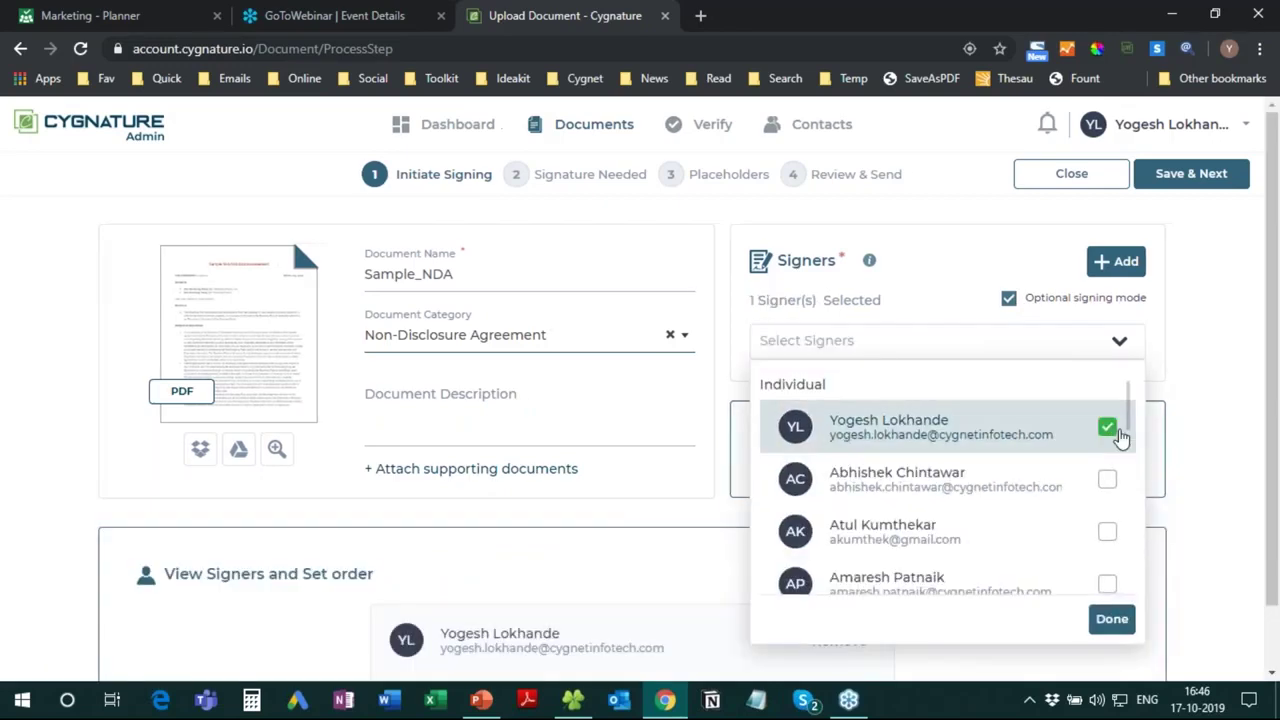
{"action": "left_click_drag", "start_coordinate": [1128, 430], "coordinate": [1128, 513]}
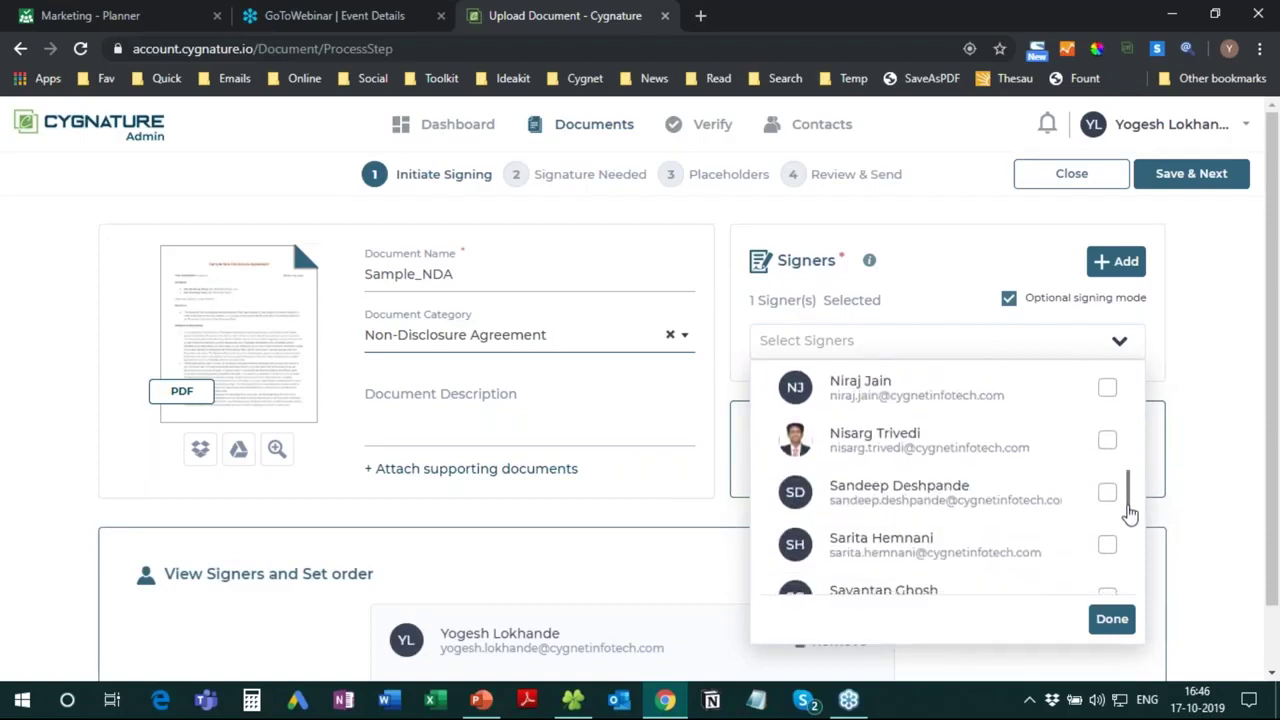
{"action": "left_click", "coordinate": [1110, 442]}
{"action": "left_click_drag", "start_coordinate": [1128, 491], "coordinate": [1131, 537]}
{"action": "left_click", "coordinate": [1107, 486]}
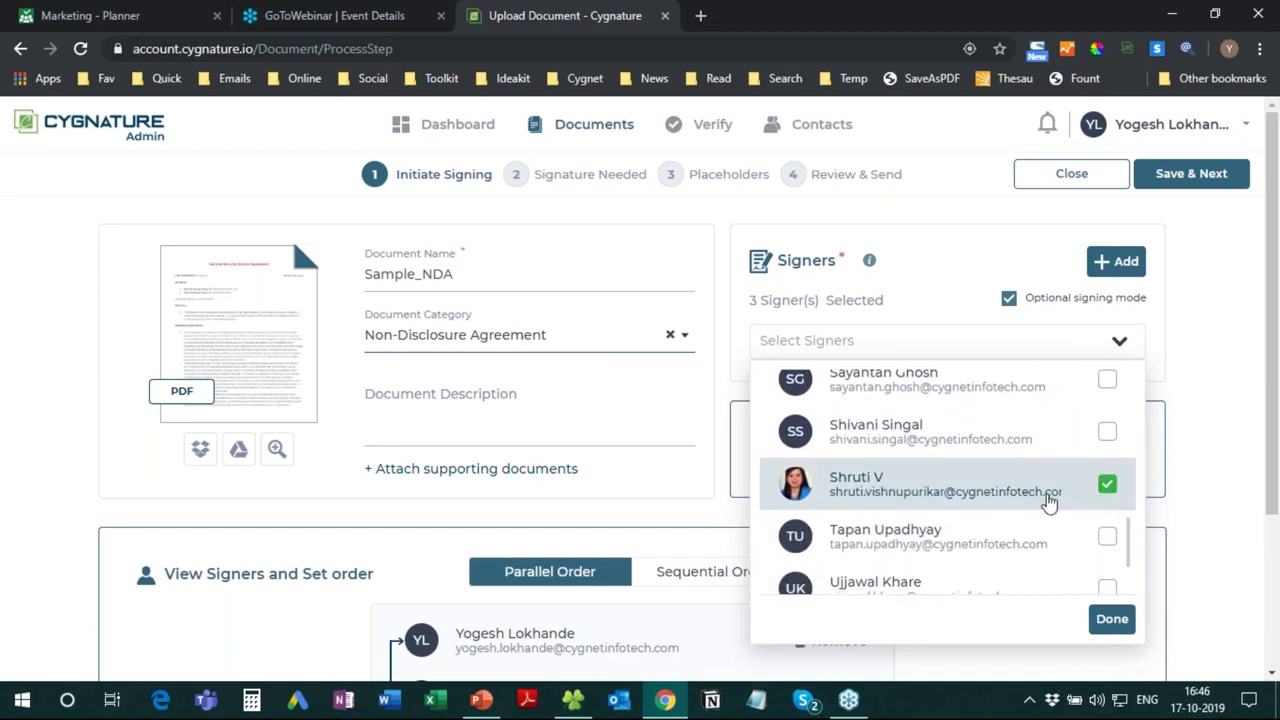
{"action": "left_click", "coordinate": [1112, 618]}
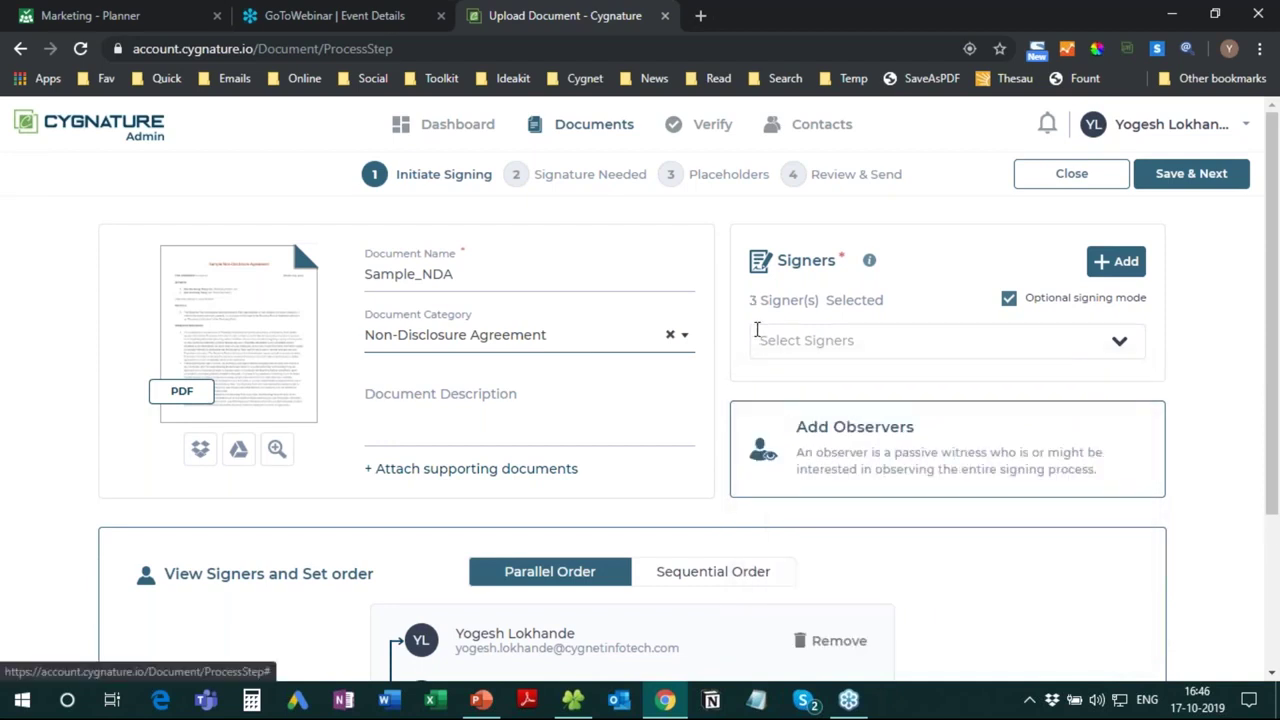
{"action": "scroll", "coordinate": [674, 423], "scroll_direction": "down", "scroll_amount": 2}
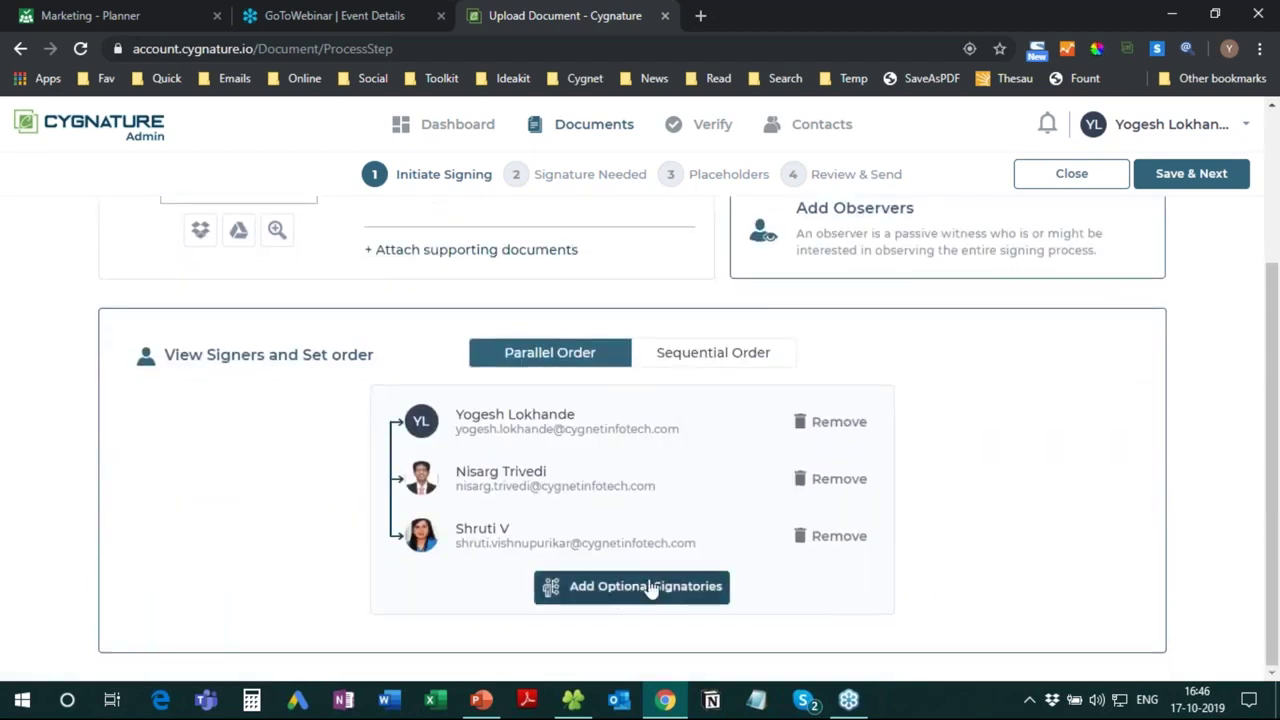
Put the first and third signers into an optional signatories group named 'Legal'.
{"action": "left_click", "coordinate": [650, 588]}
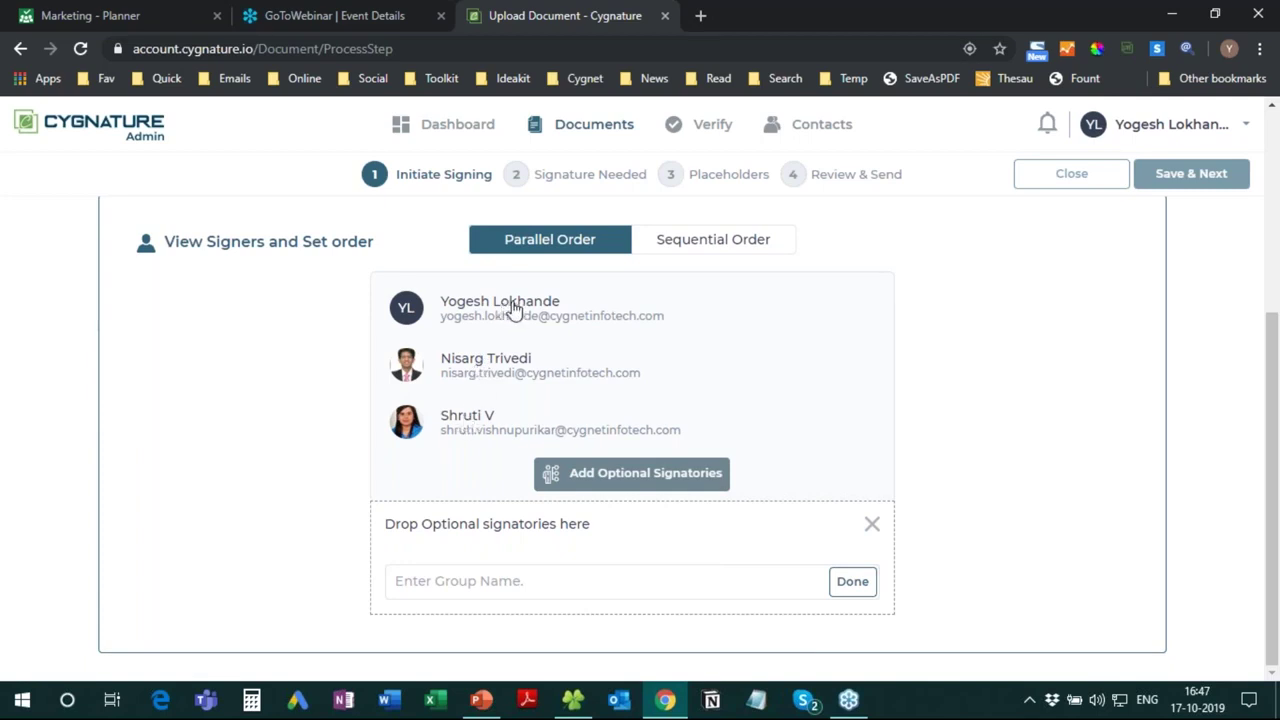
{"action": "left_click_drag", "start_coordinate": [516, 310], "coordinate": [466, 554]}
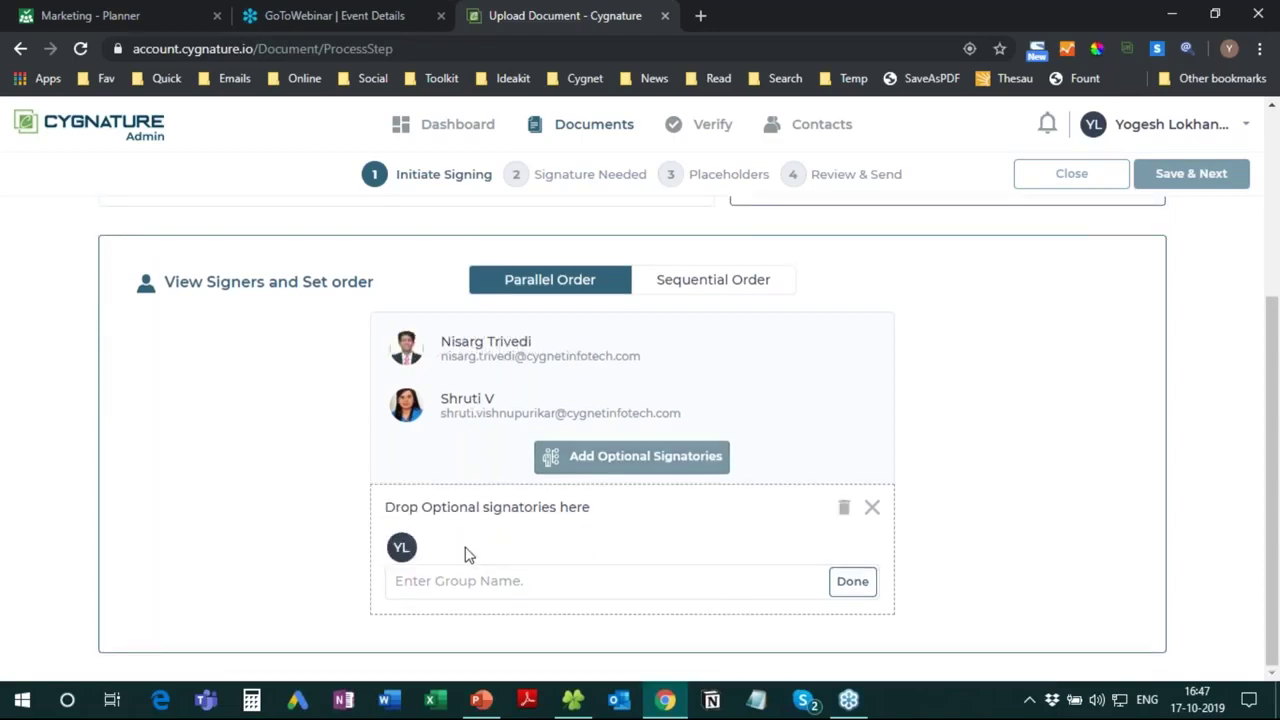
{"action": "left_click_drag", "start_coordinate": [486, 488], "coordinate": [484, 510]}
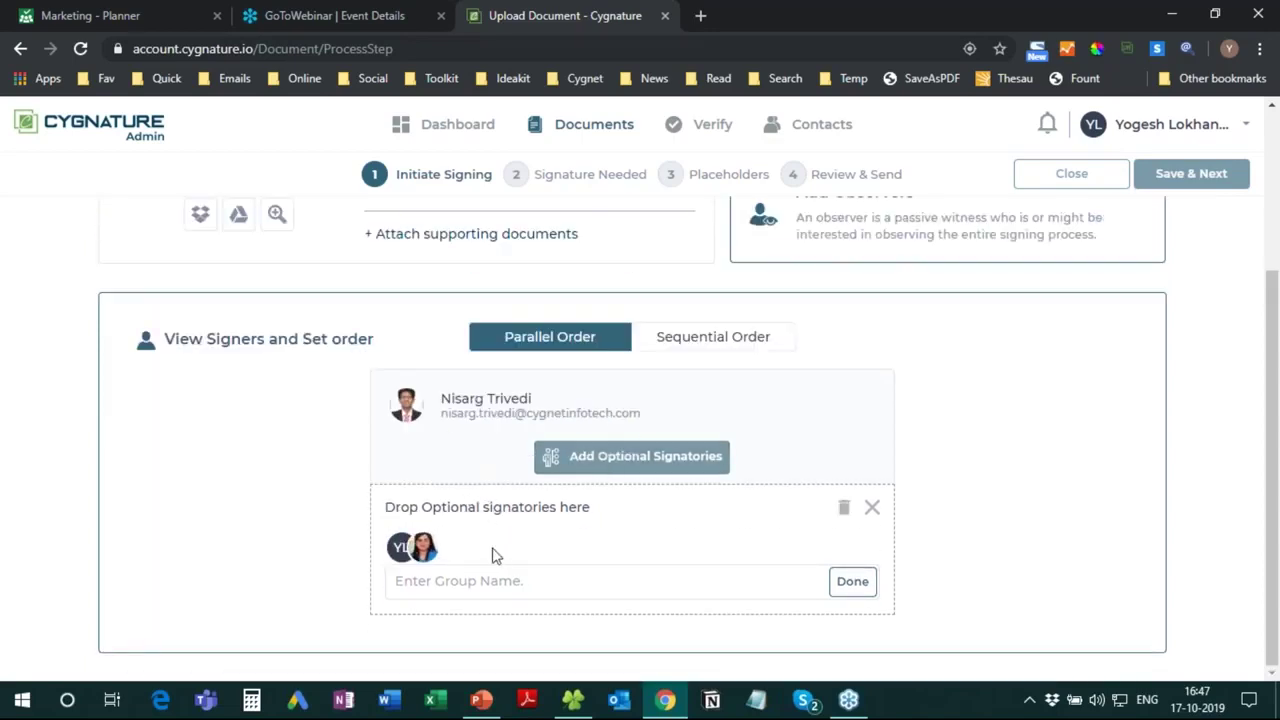
{"action": "left_click", "coordinate": [496, 582]}
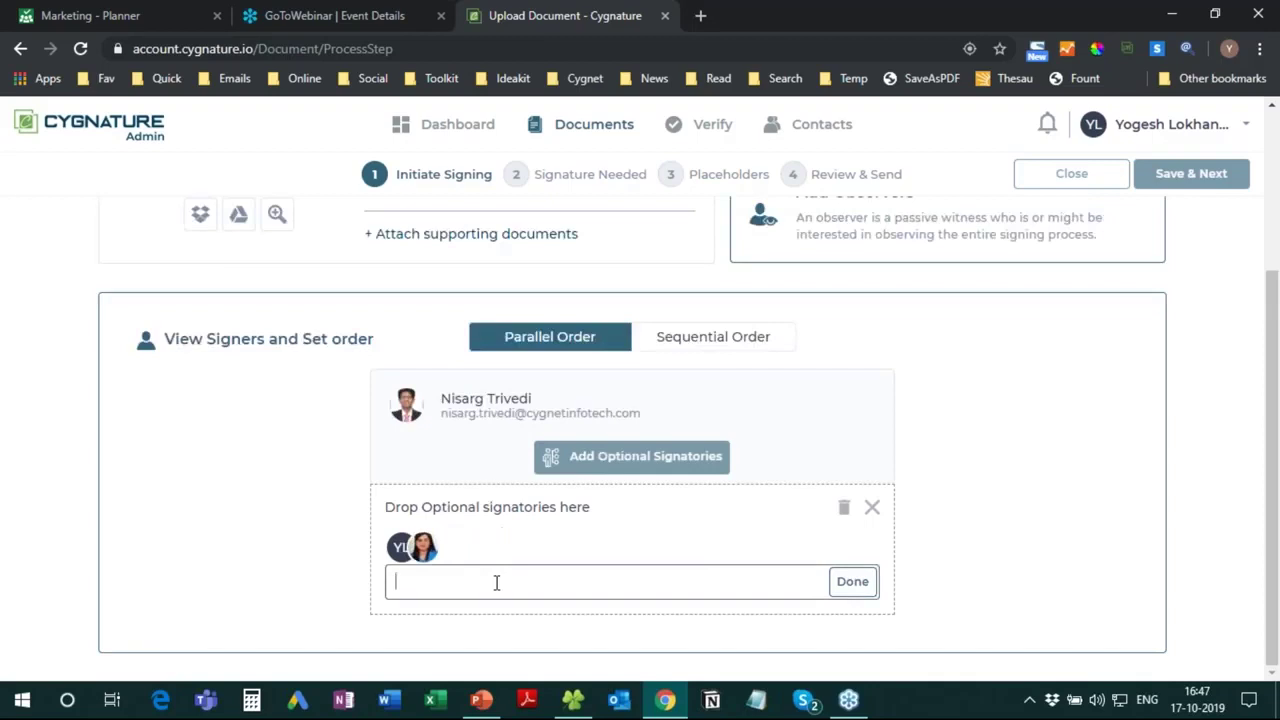
{"action": "type", "text": "Leaga"}
{"action": "key", "text": "BackSpace"}
{"action": "key", "text": "BackSpace"}
{"action": "type", "text": "gal"}
Save the Legal optional signatory group and signers, keeping E-Signature as the signature type.
{"action": "left_click", "coordinate": [856, 590]}
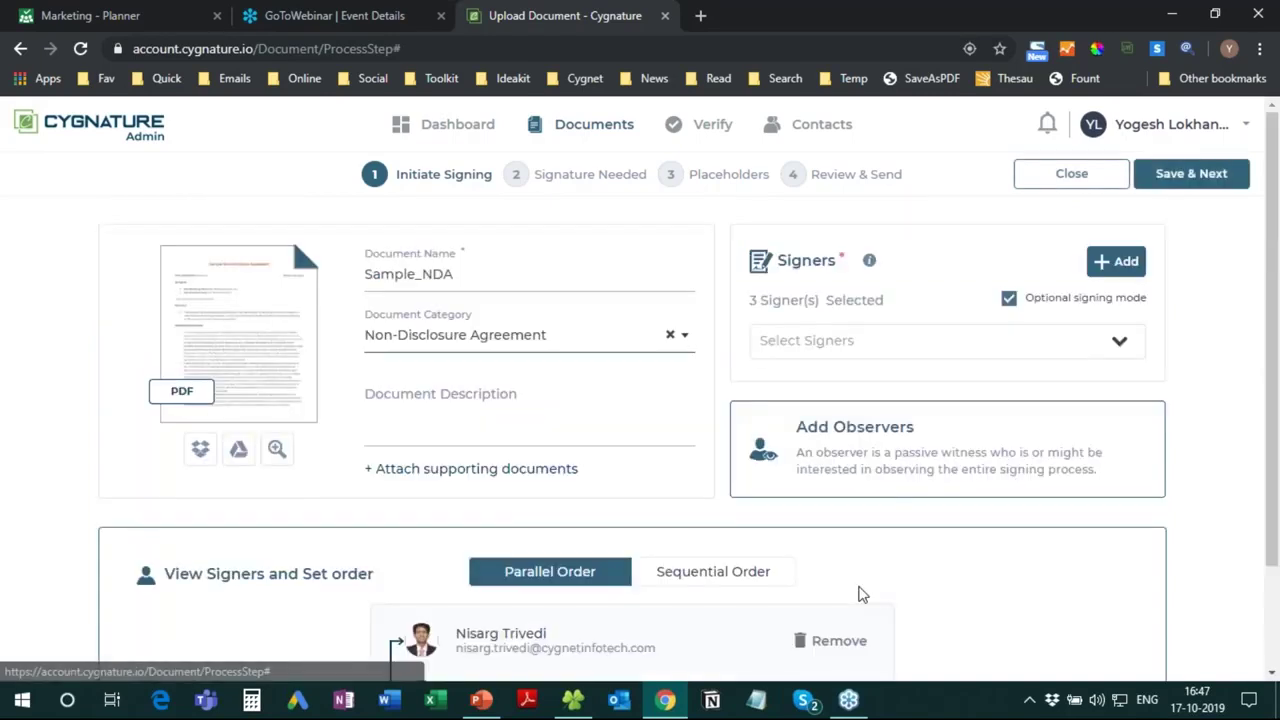
{"action": "scroll", "coordinate": [862, 594], "scroll_direction": "down", "scroll_amount": 2}
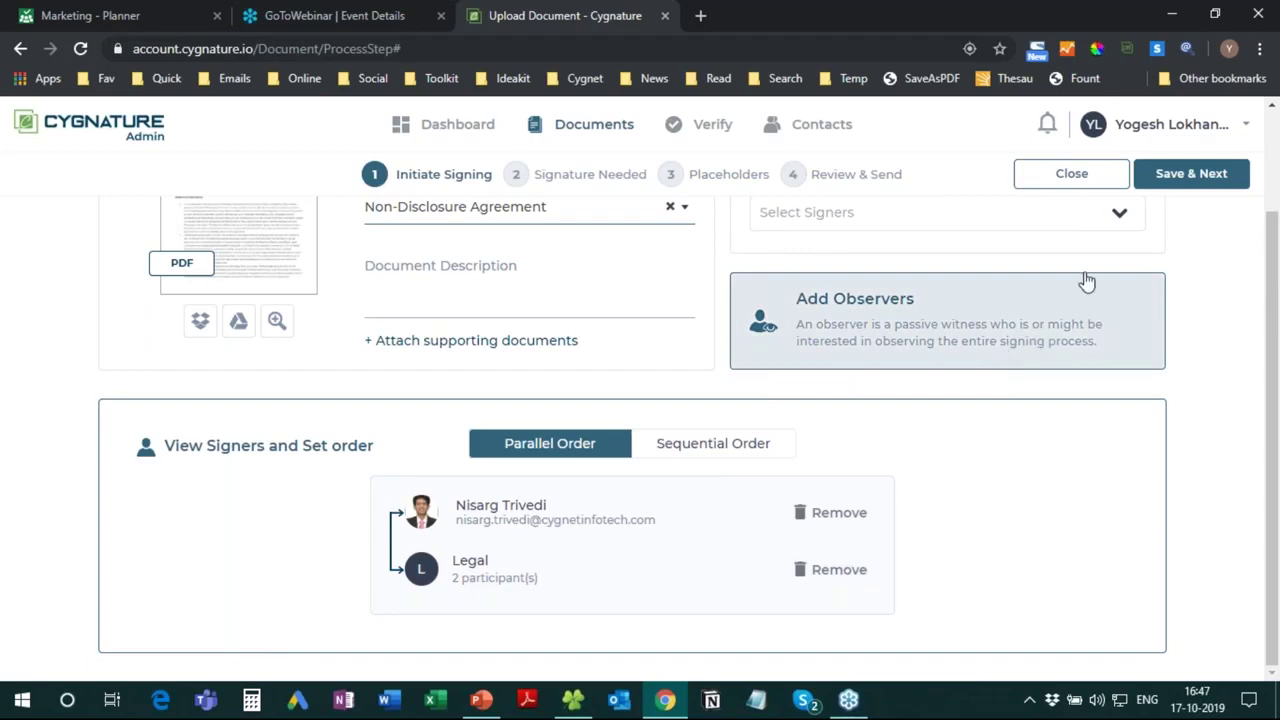
{"action": "left_click", "coordinate": [1209, 183]}
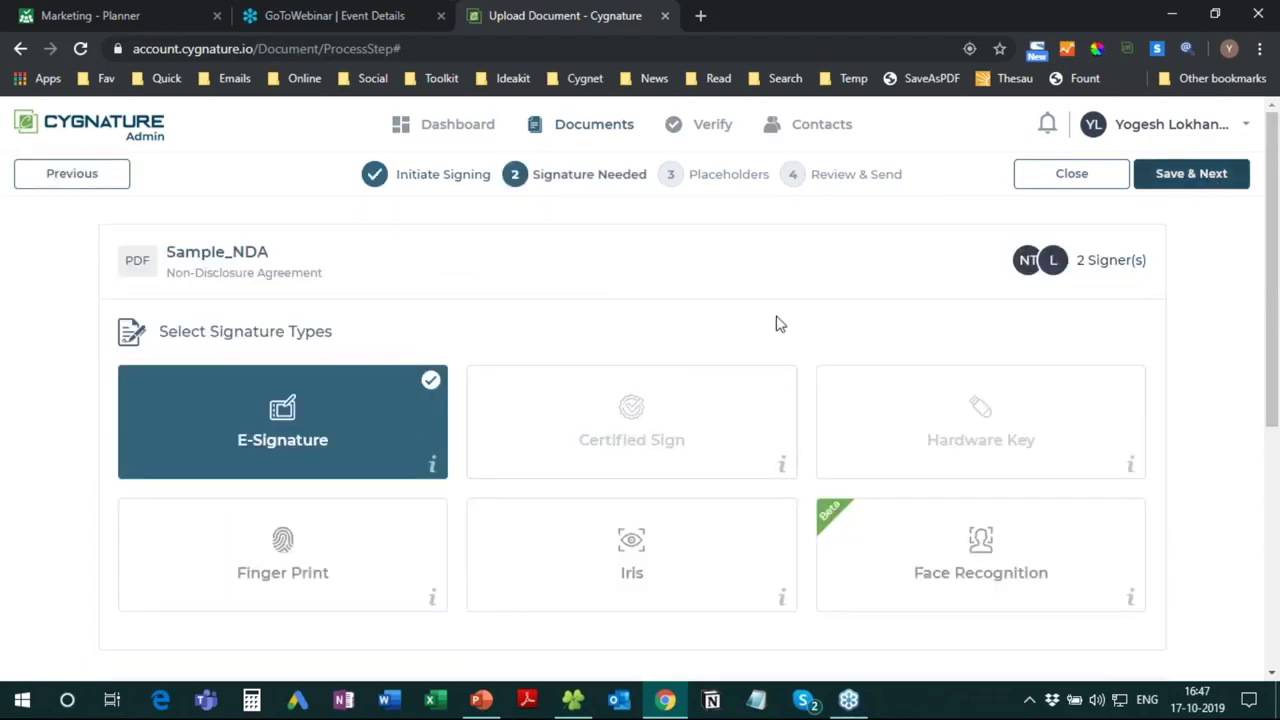
{"action": "left_click", "coordinate": [1185, 177]}
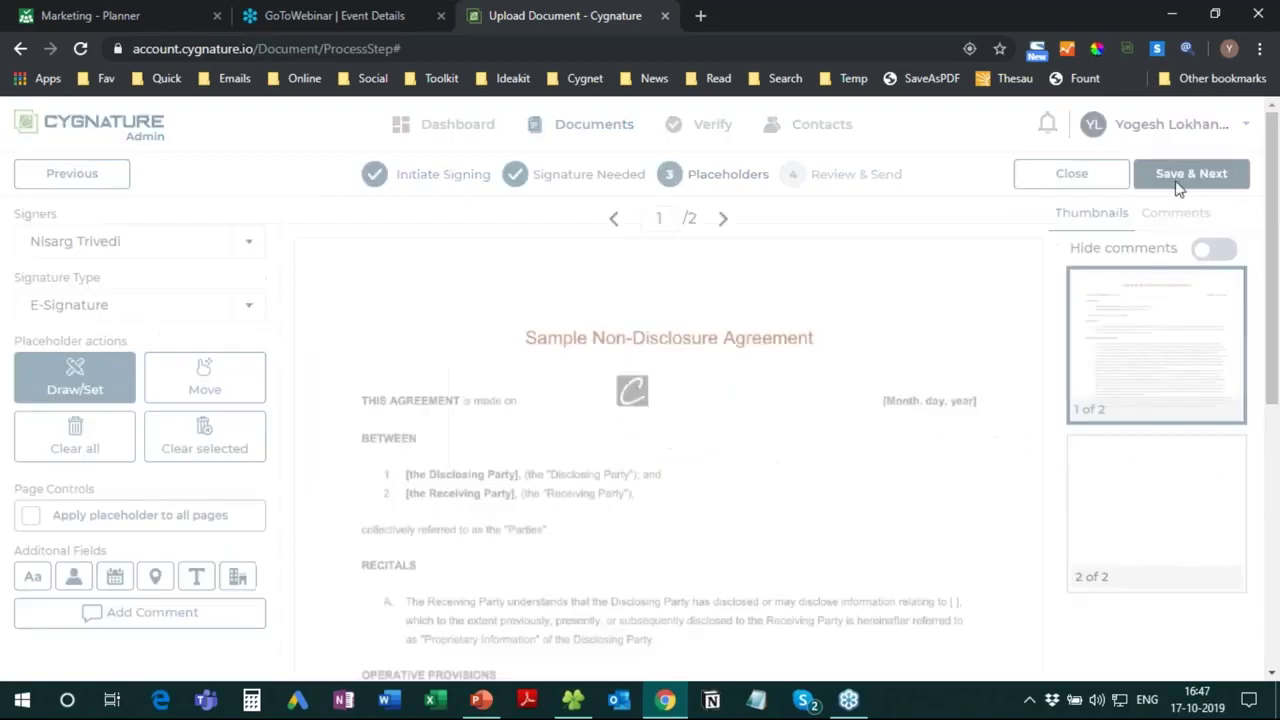
On page 2, draw signature boxes under Receiving Party for the signer and under Disclosing Party for Legal.
{"action": "left_click", "coordinate": [1153, 478]}
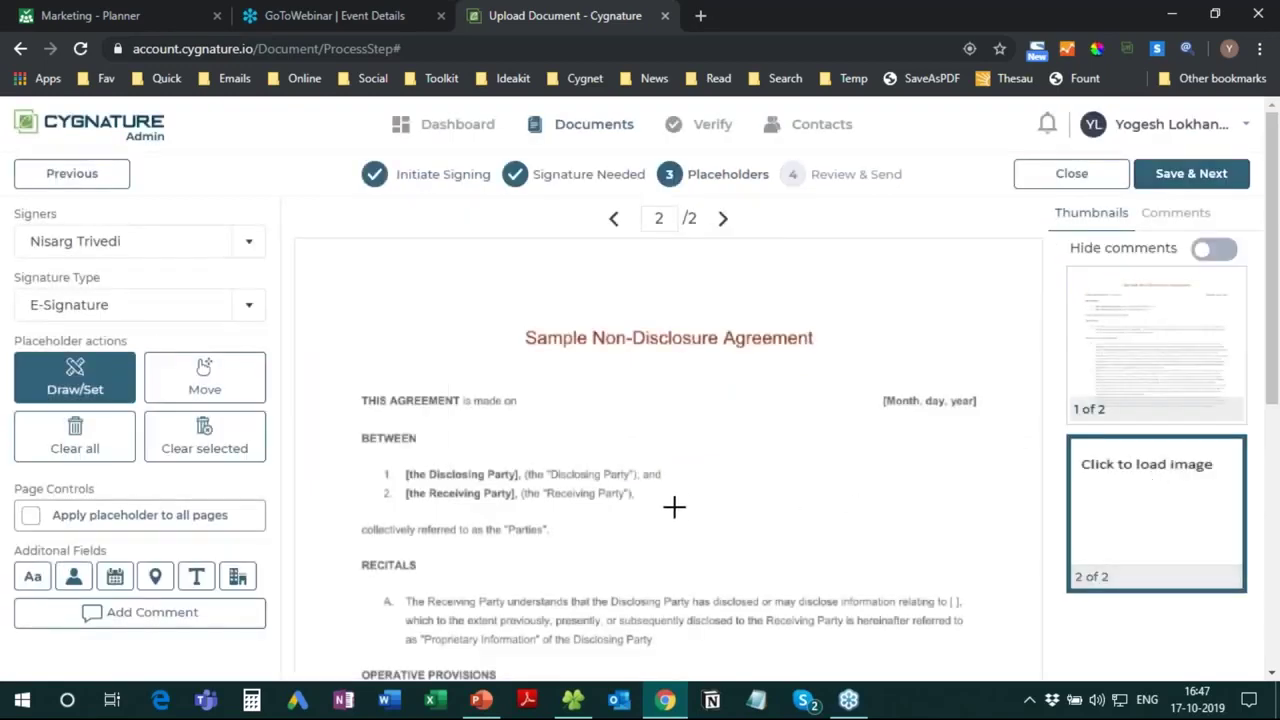
{"action": "scroll", "coordinate": [674, 506], "scroll_direction": "down", "scroll_amount": 10}
{"action": "scroll", "coordinate": [674, 506], "scroll_direction": "up", "scroll_amount": 1}
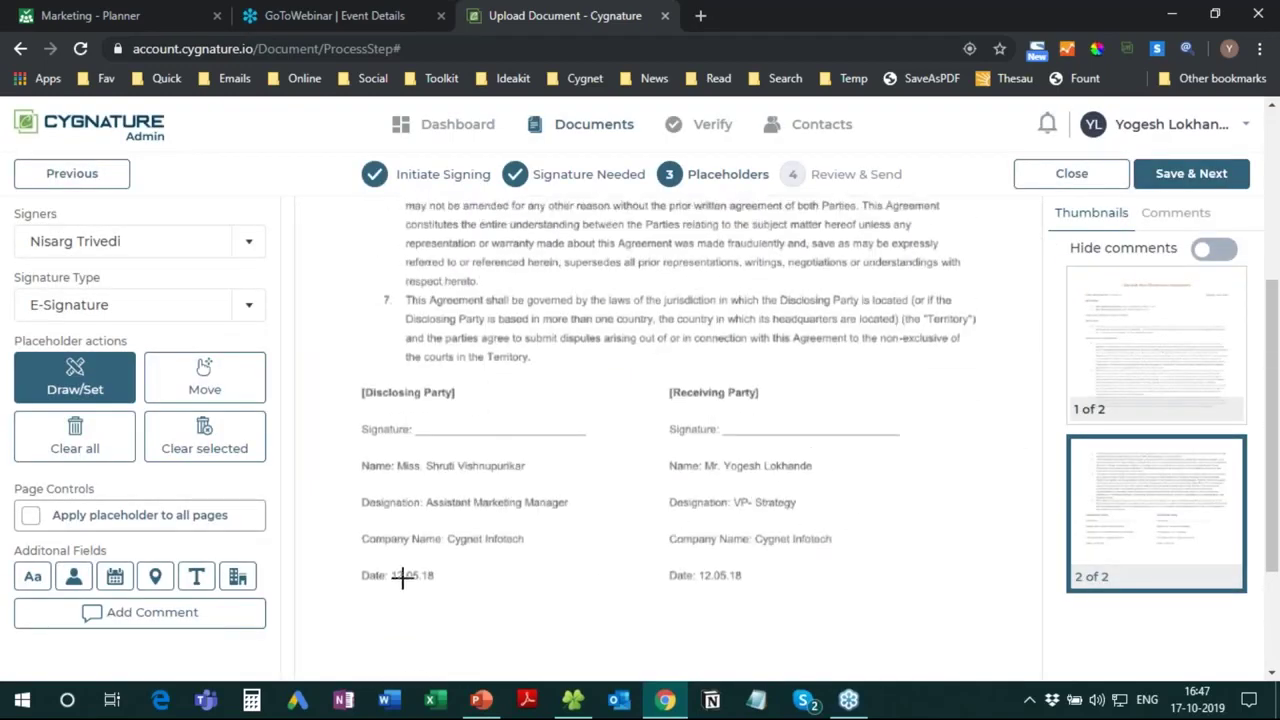
{"action": "scroll", "coordinate": [594, 594], "scroll_direction": "down", "scroll_amount": 2}
{"action": "left_click_drag", "start_coordinate": [732, 523], "coordinate": [911, 590]}
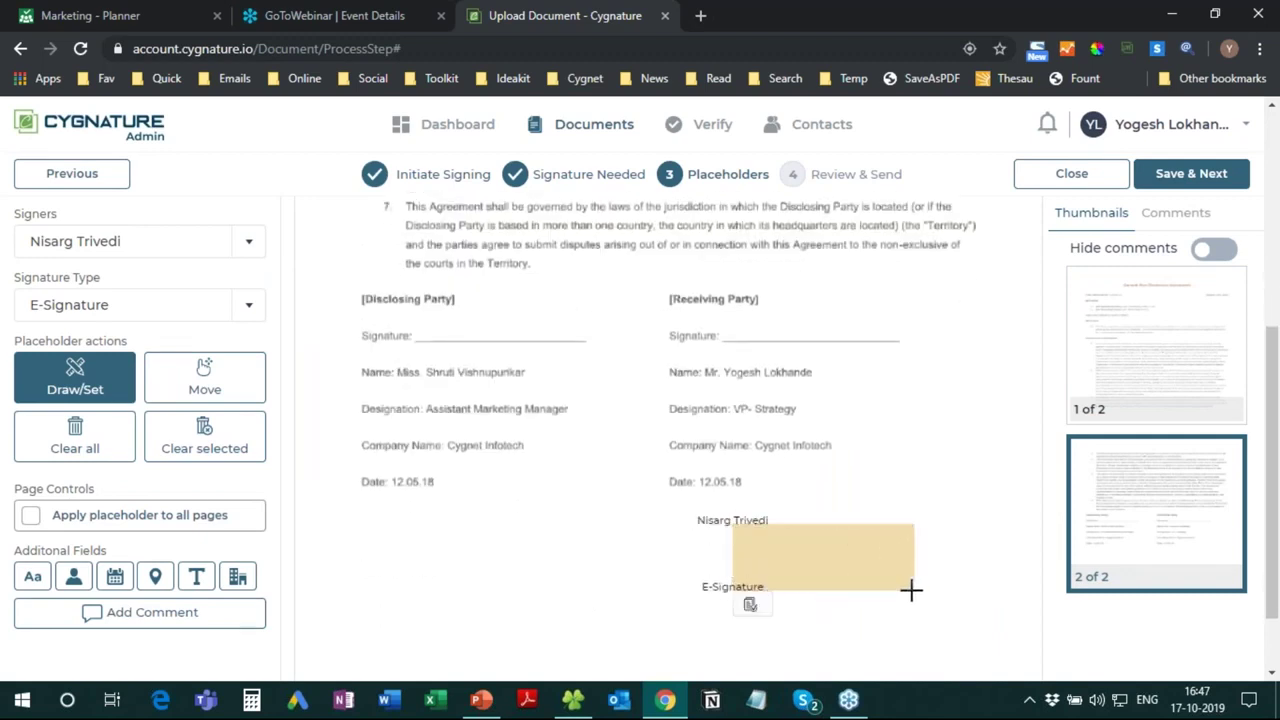
{"action": "left_click", "coordinate": [253, 245]}
{"action": "left_click", "coordinate": [105, 332]}
{"action": "left_click_drag", "start_coordinate": [367, 517], "coordinate": [595, 589]}
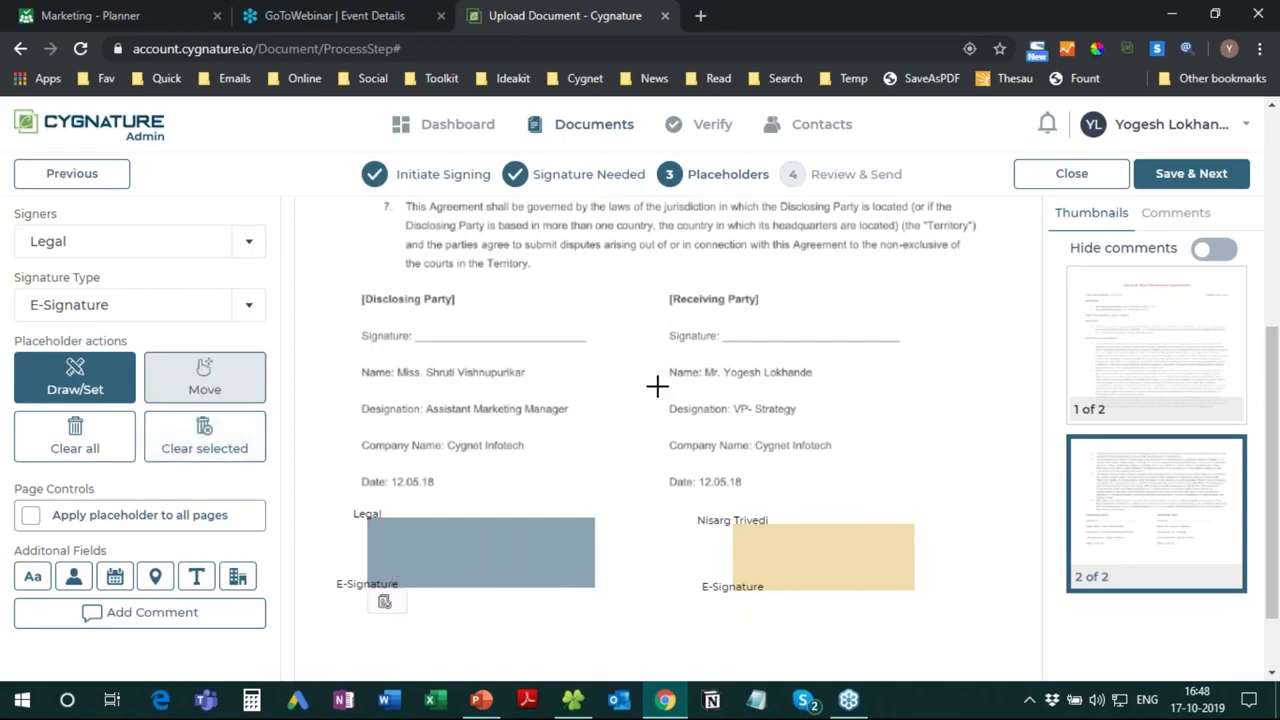
Review Sample_NDA and send it out for signing.
{"action": "left_click", "coordinate": [1190, 174]}
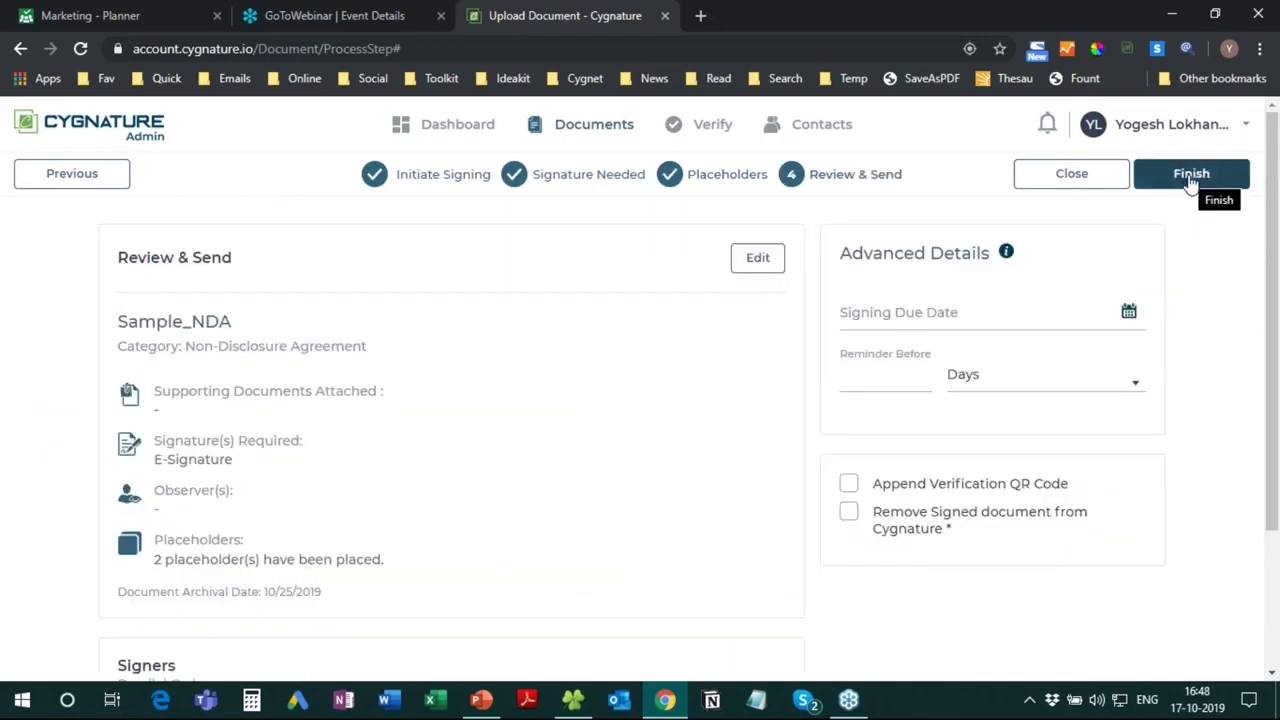
{"action": "left_click", "coordinate": [1190, 176]}
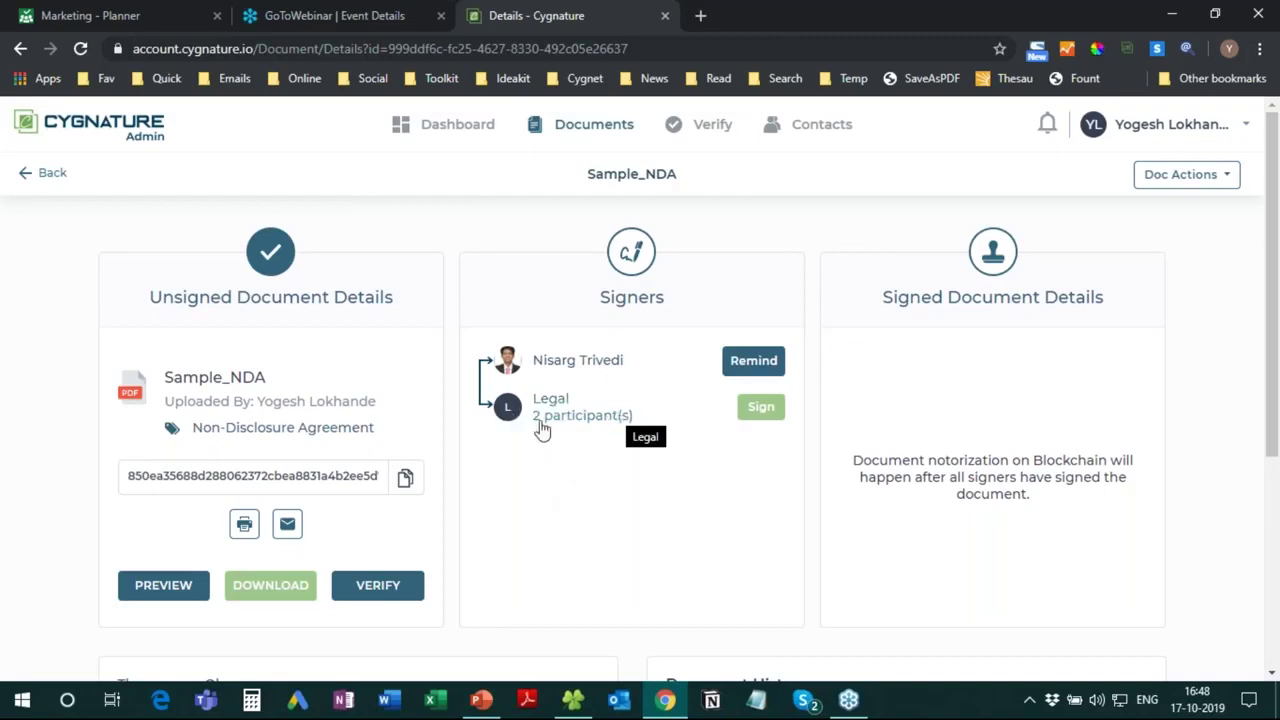
Open Sample_NDA for signing as part of Legal and browse page 2.
{"action": "left_click", "coordinate": [761, 410]}
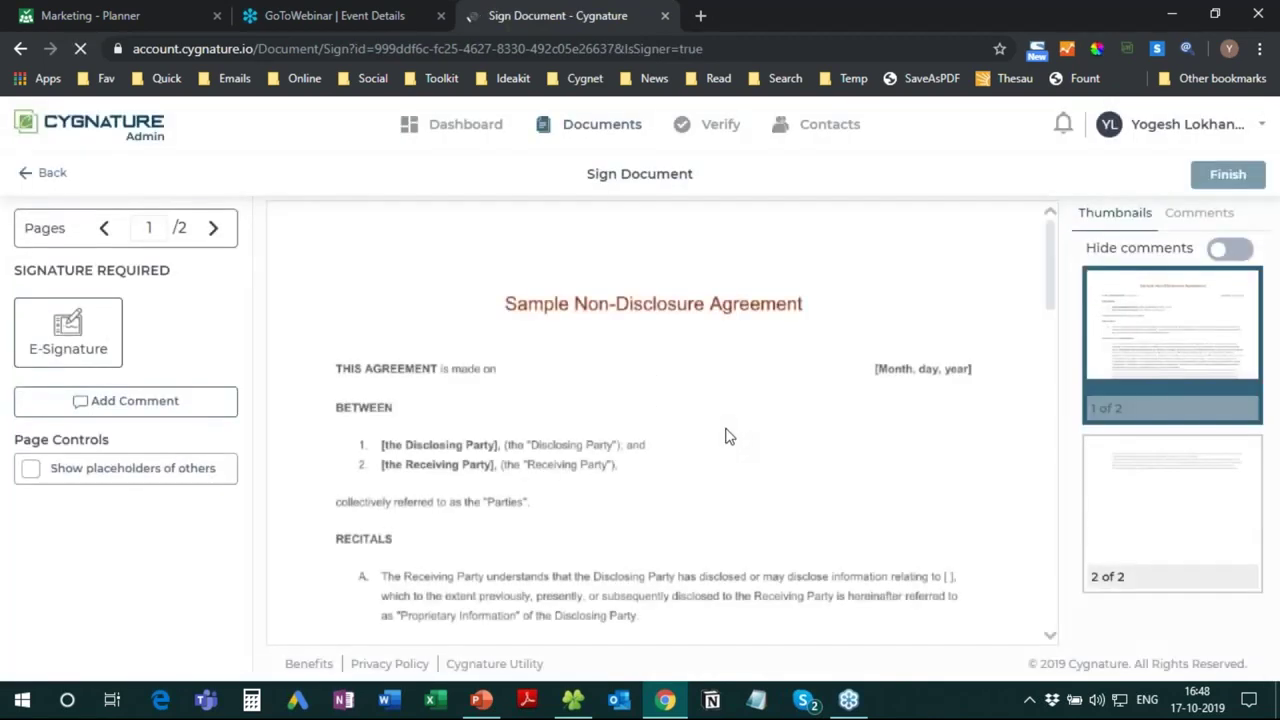
{"action": "left_click", "coordinate": [1145, 484]}
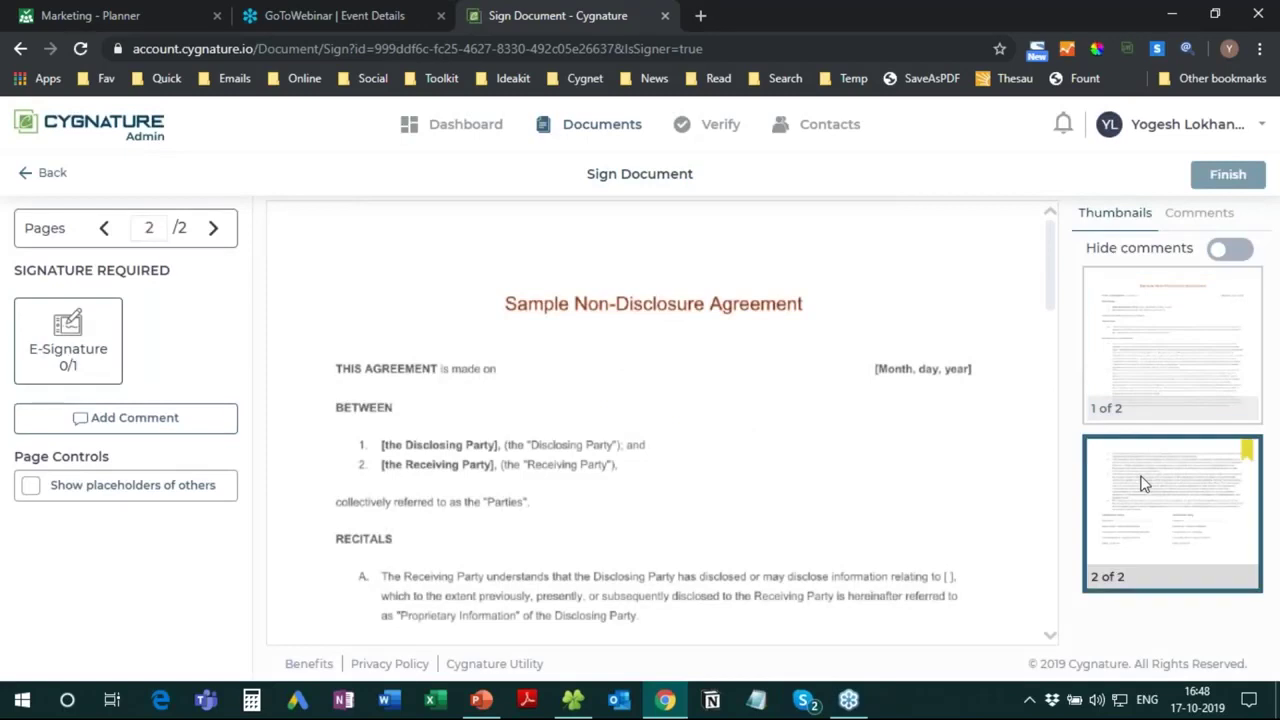
{"action": "scroll", "coordinate": [540, 434], "scroll_direction": "down", "scroll_amount": 2}
{"action": "scroll", "coordinate": [540, 437], "scroll_direction": "down", "scroll_amount": 4}
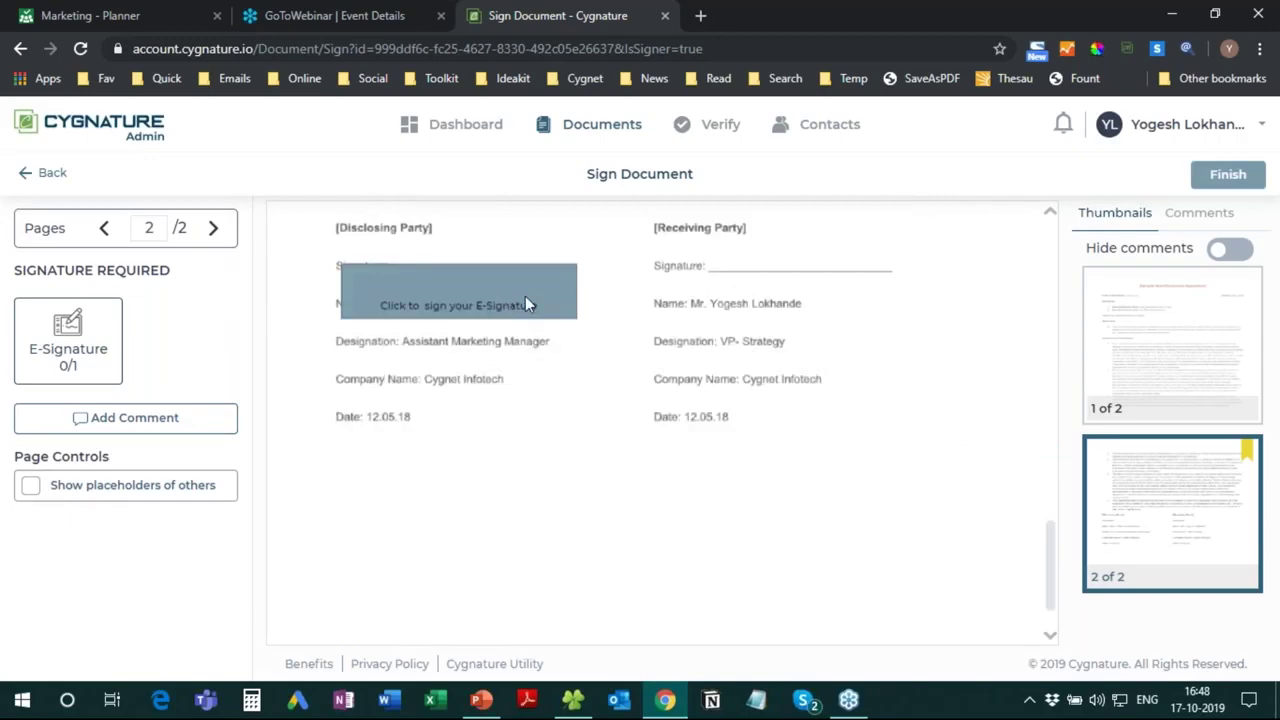
{"action": "left_click", "coordinate": [1169, 523]}
{"action": "scroll", "coordinate": [580, 432], "scroll_direction": "down", "scroll_amount": 6}
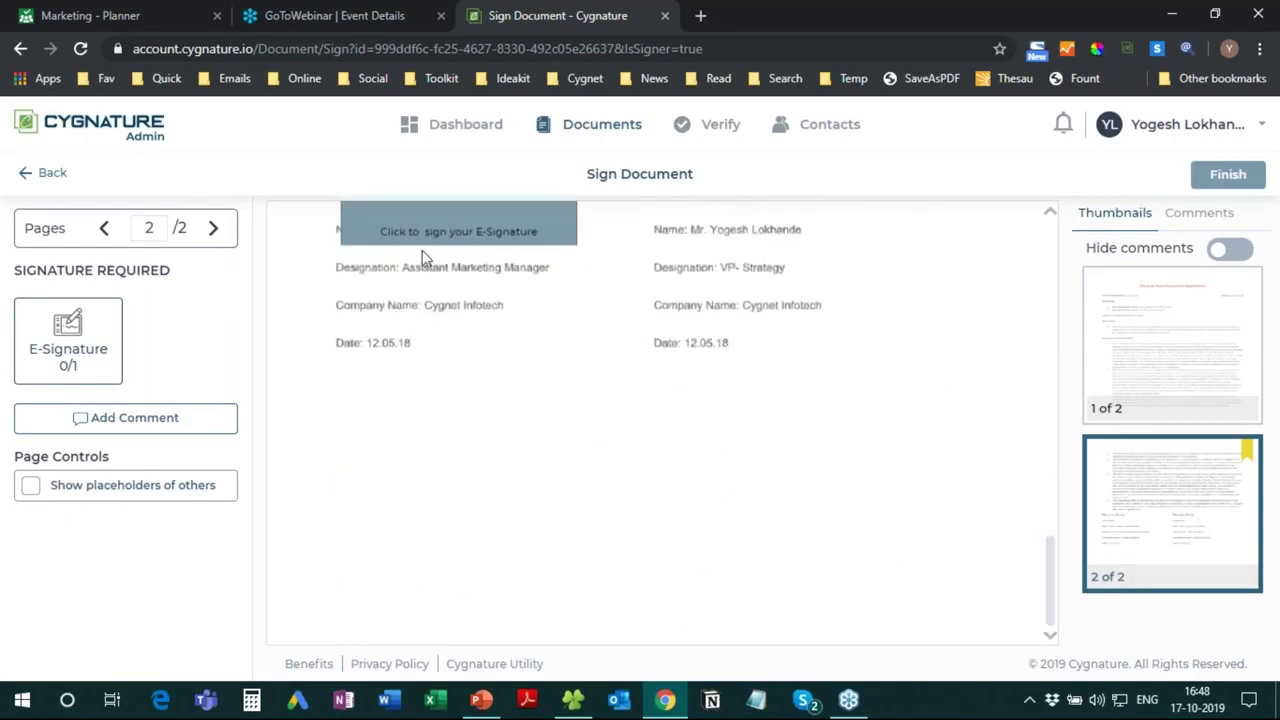
Locate the required E-Signature spot, then return to the details page without signing.
{"action": "left_click", "coordinate": [65, 350]}
{"action": "scroll", "coordinate": [405, 447], "scroll_direction": "down", "scroll_amount": 1}
{"action": "scroll", "coordinate": [405, 450], "scroll_direction": "down", "scroll_amount": 5}
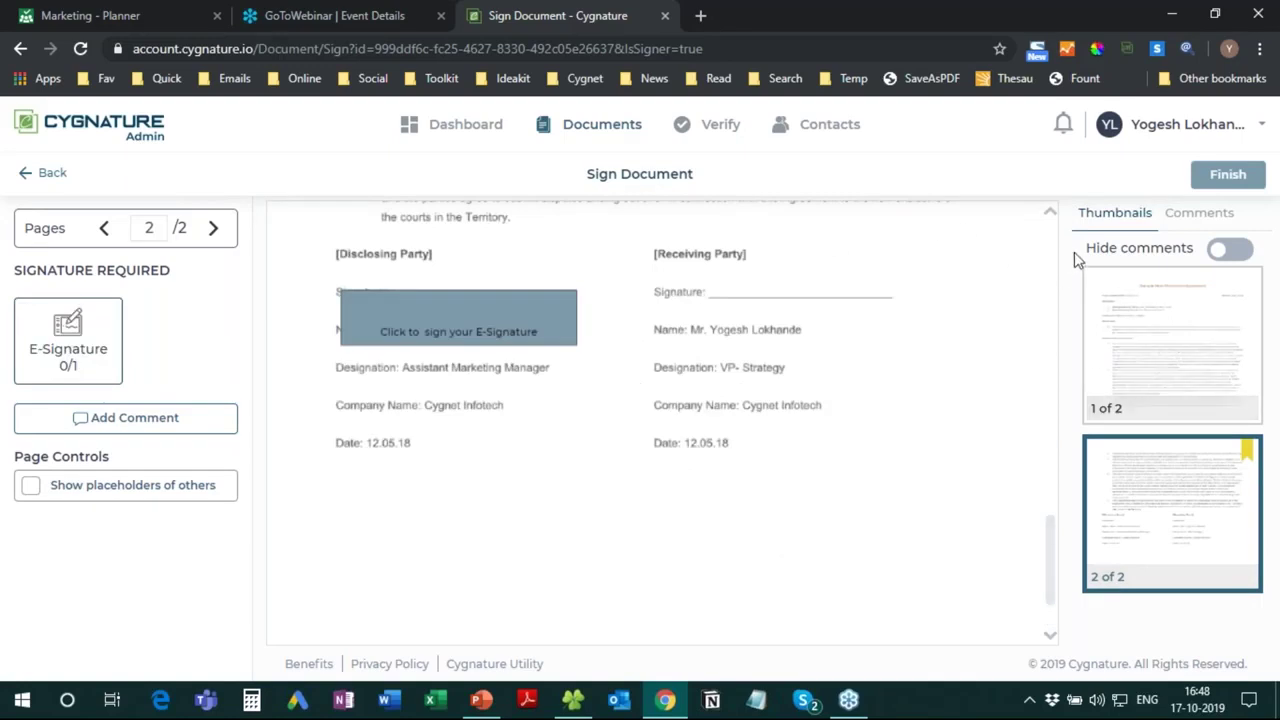
{"action": "left_click", "coordinate": [50, 176]}
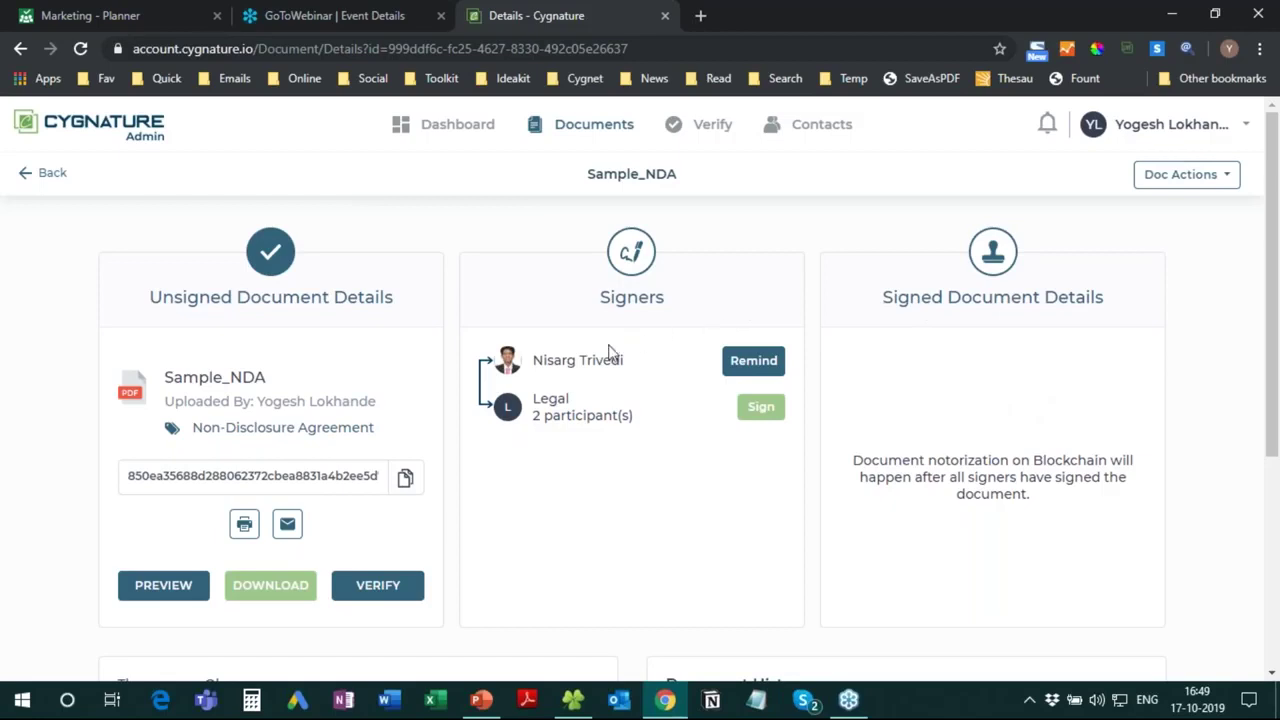
Open Sample_NDA for signing and place the e-signature on page 2, declining review.
{"action": "left_click", "coordinate": [763, 416]}
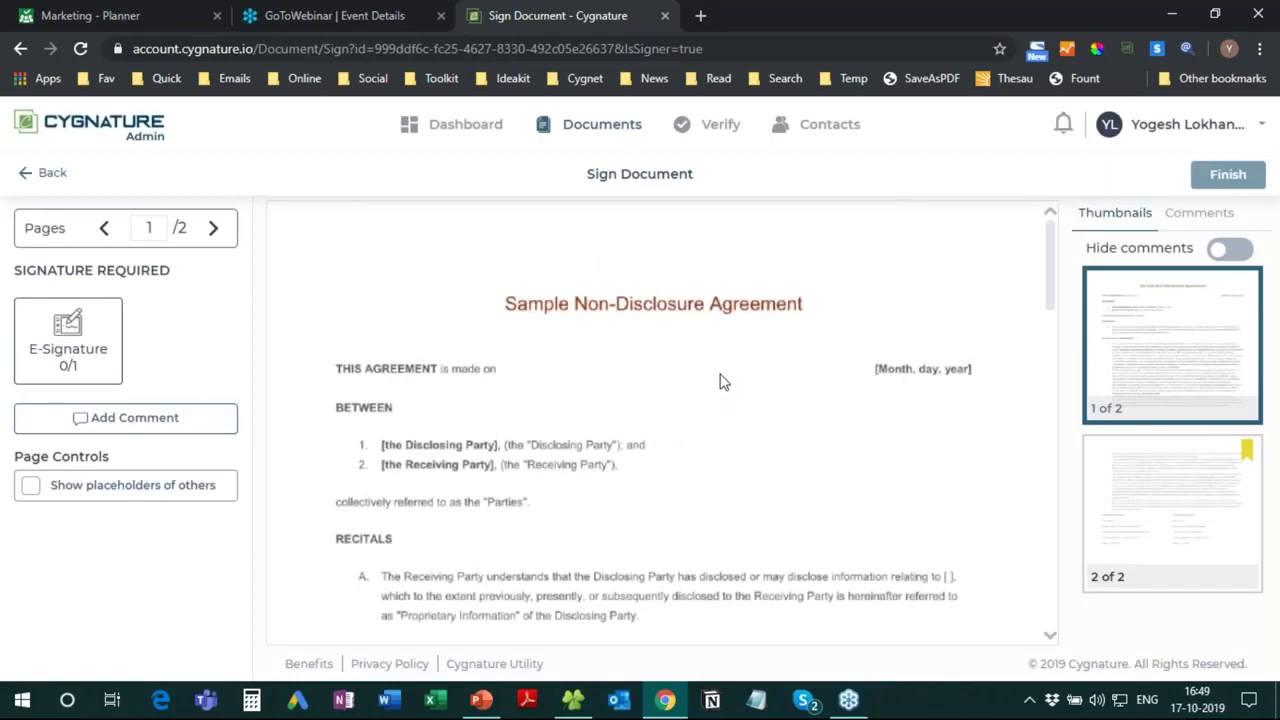
{"action": "scroll", "coordinate": [722, 382], "scroll_direction": "down", "scroll_amount": 10}
{"action": "scroll", "coordinate": [722, 382], "scroll_direction": "down", "scroll_amount": 4}
{"action": "left_click", "coordinate": [429, 400]}
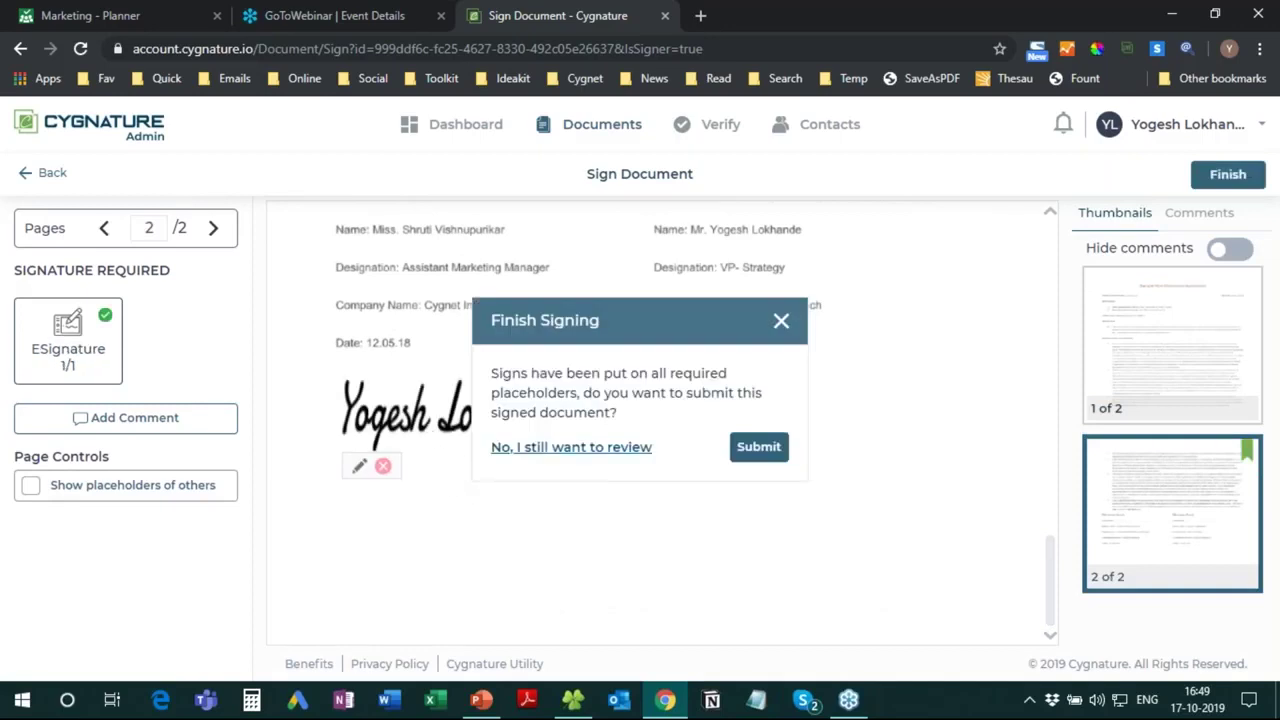
{"action": "left_click", "coordinate": [632, 451]}
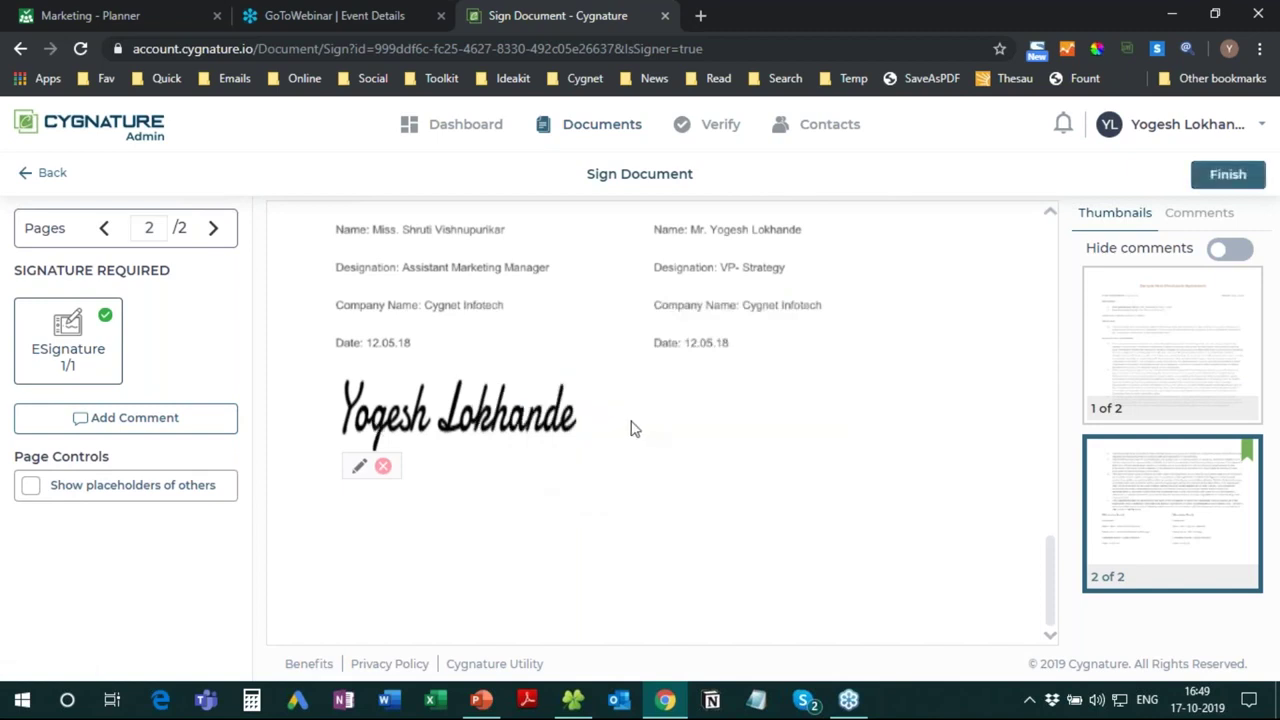
Submit the signed document and view the Legal group's members.
{"action": "left_click", "coordinate": [1224, 176]}
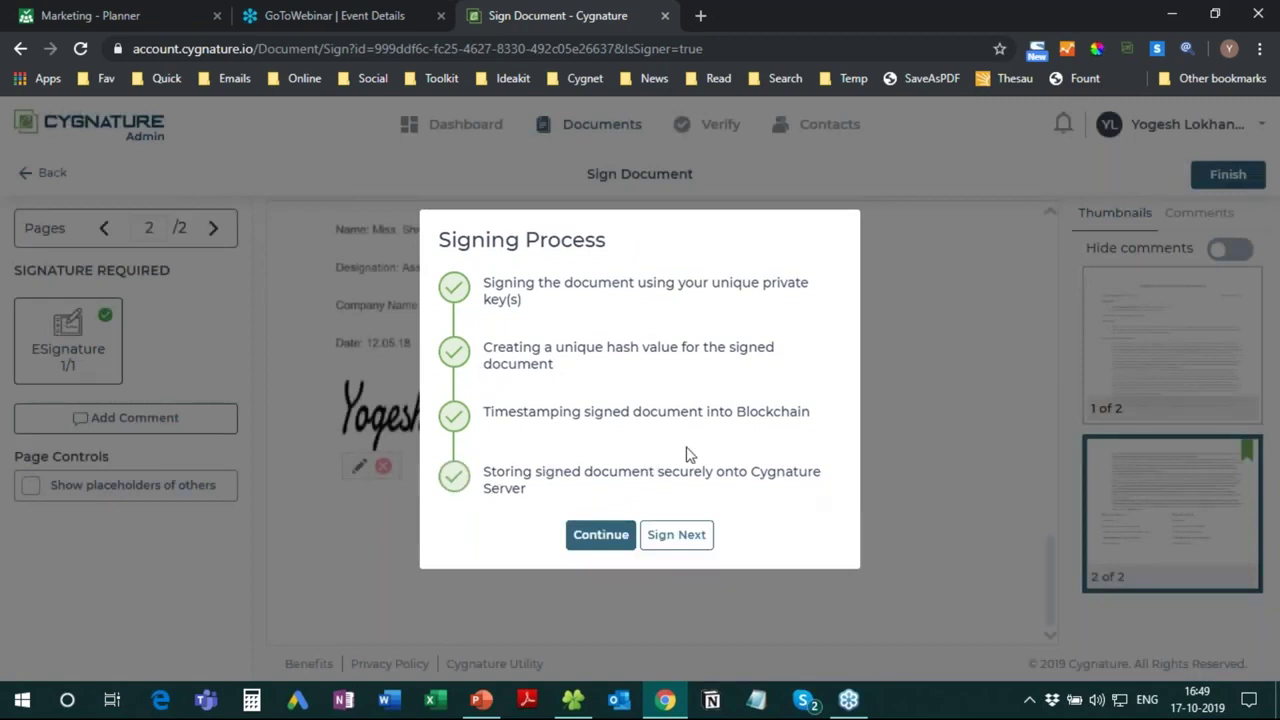
{"action": "left_click", "coordinate": [620, 538]}
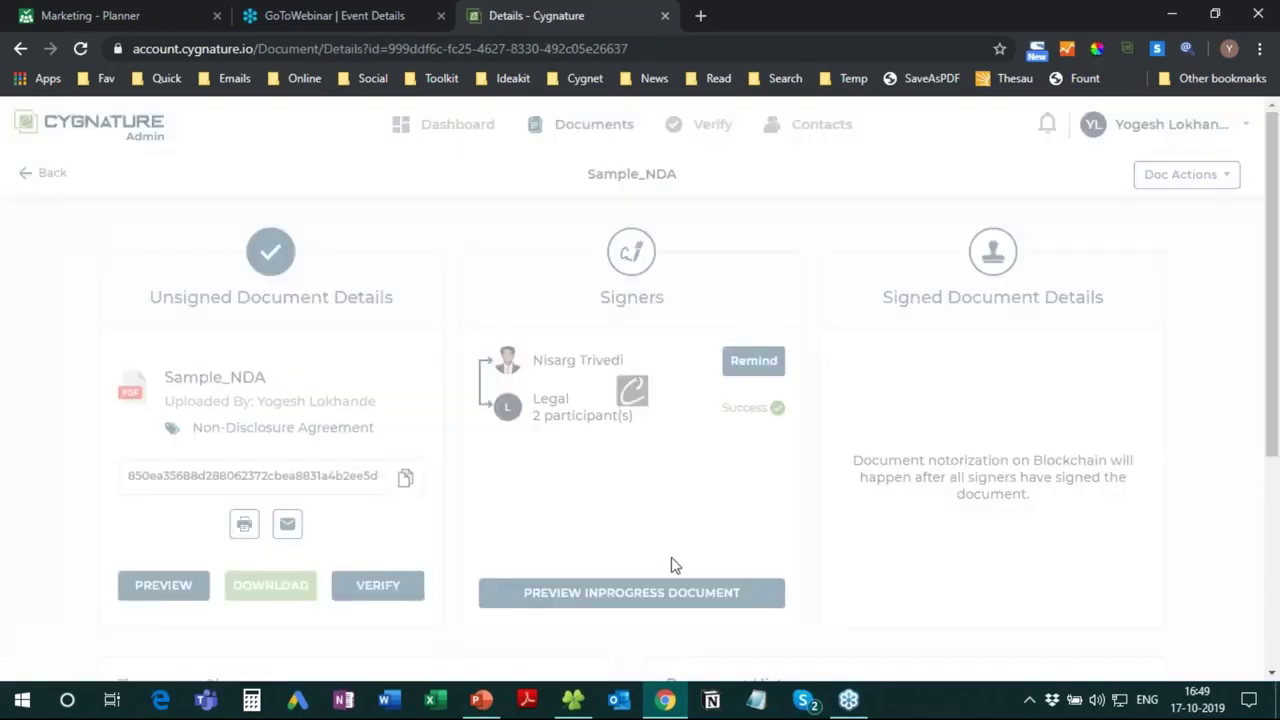
{"action": "left_click", "coordinate": [565, 417]}
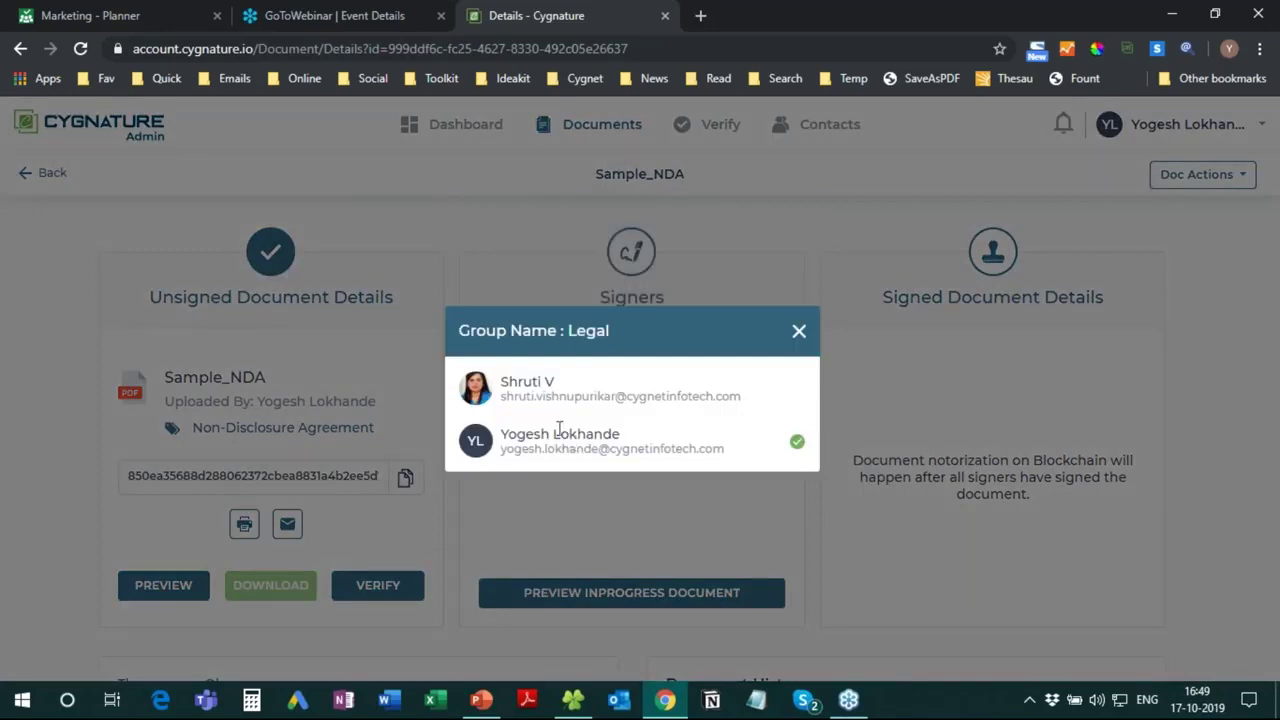
{"action": "left_click", "coordinate": [799, 331]}
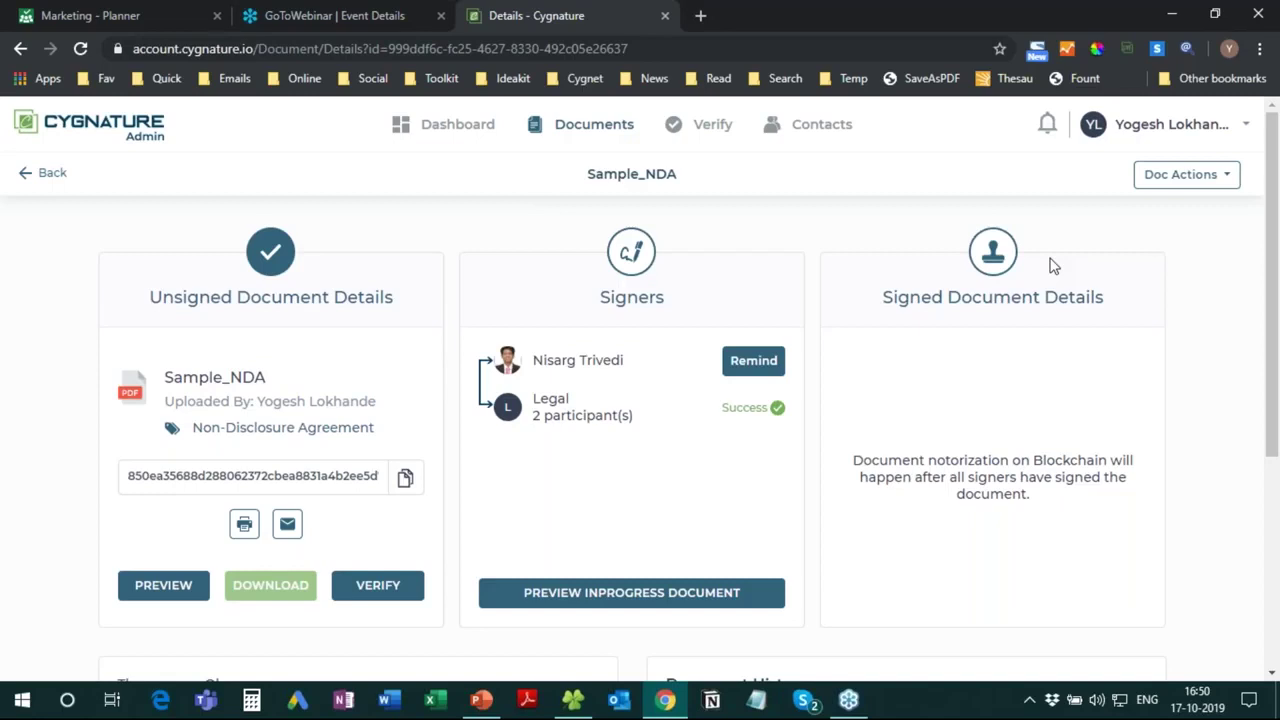
Go to the Dashboard, then the Documents list showing SOW_Sample and NDA awaiting signature.
{"action": "left_click", "coordinate": [453, 136]}
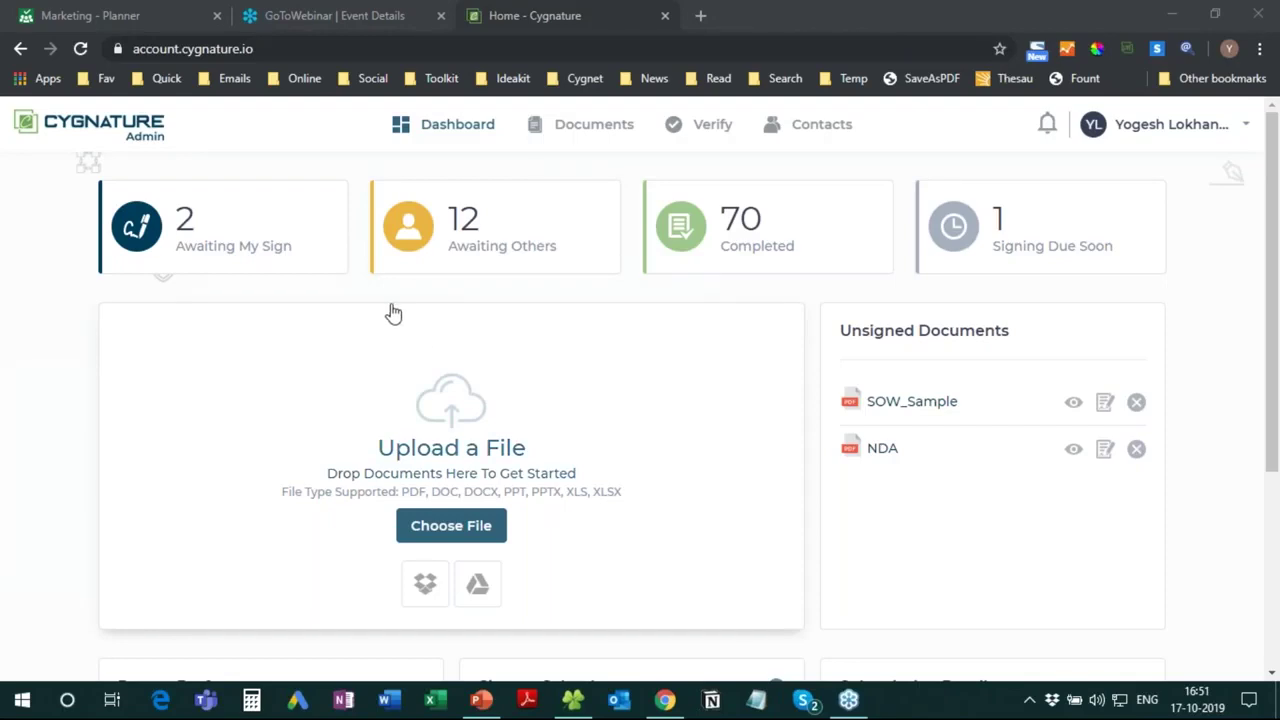
{"action": "left_click", "coordinate": [574, 137]}
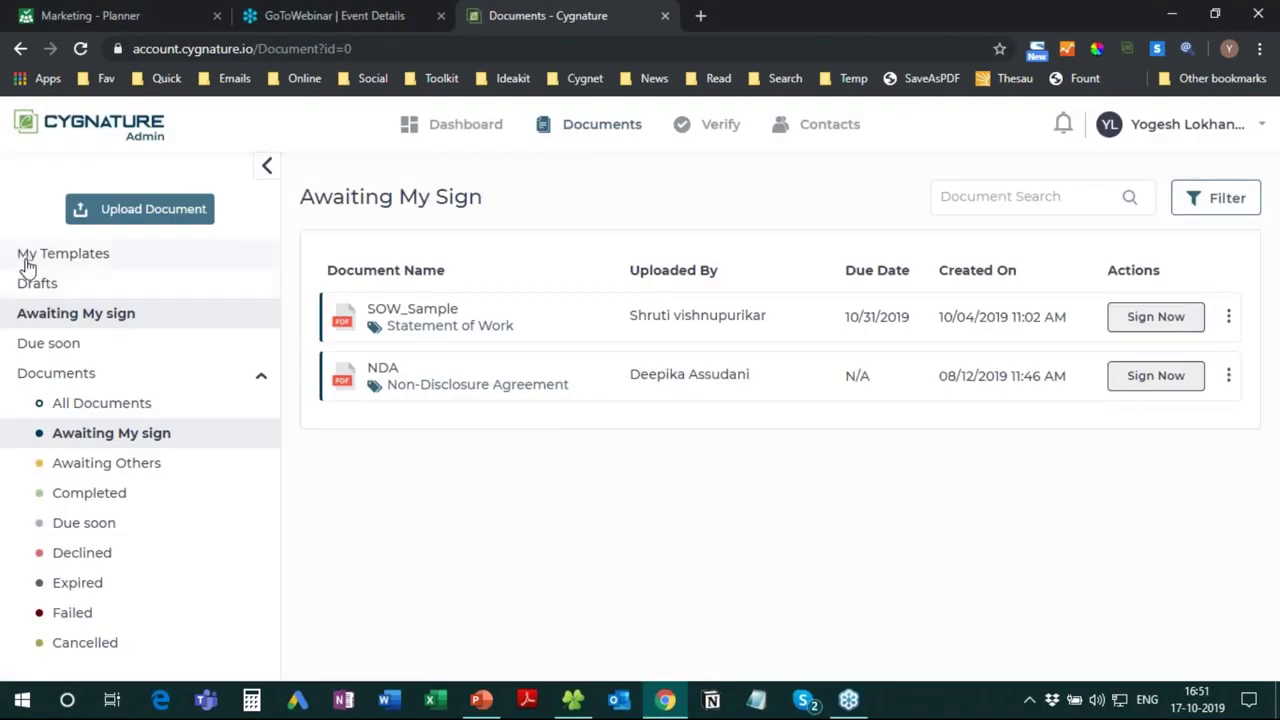
Show My Templates, listing the Sample_NDA template.
{"action": "left_click", "coordinate": [82, 256]}
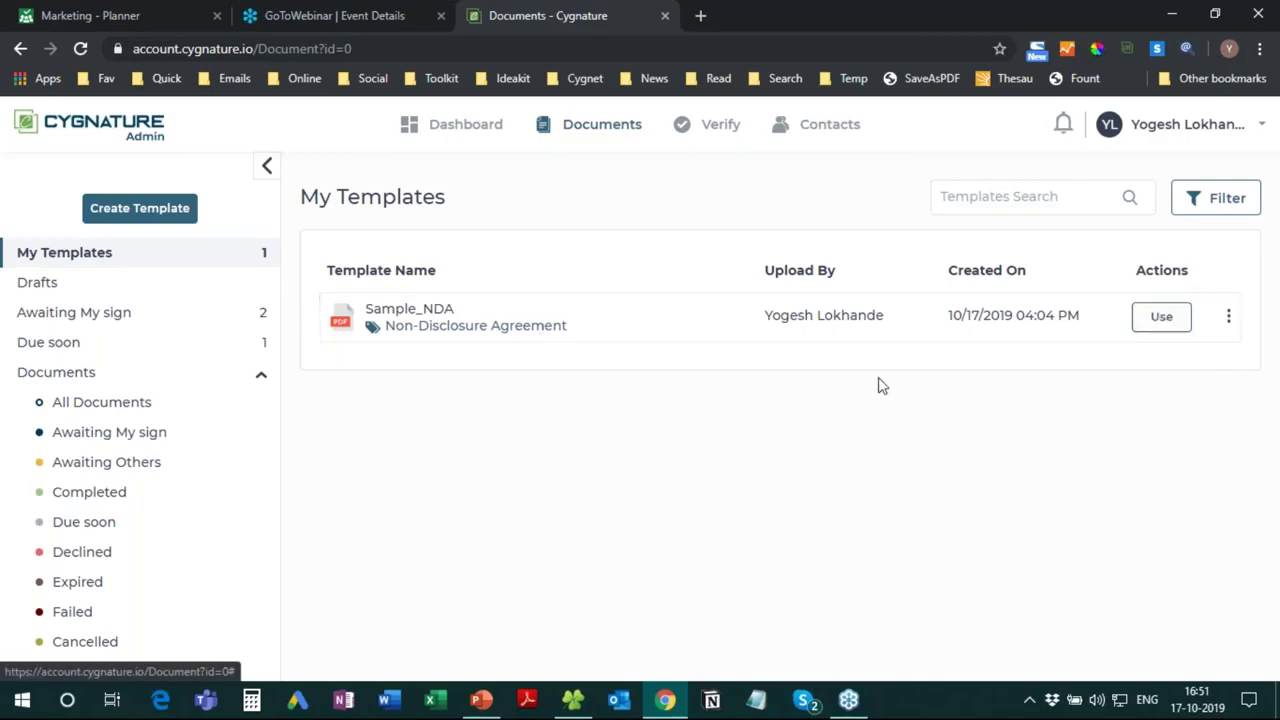
Start a new template and drag Sample_NDA.pdf from the Demo Collaterals folder into the browser.
{"action": "left_click", "coordinate": [157, 210]}
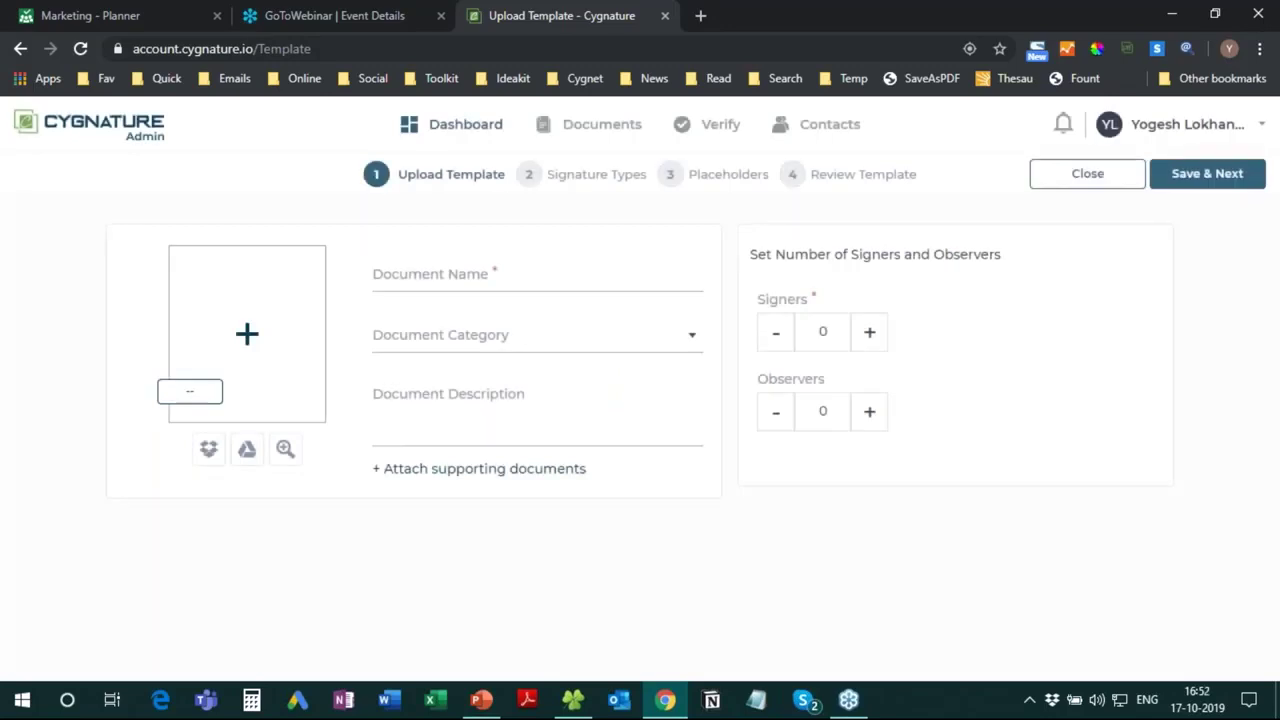
{"action": "left_click", "coordinate": [572, 705]}
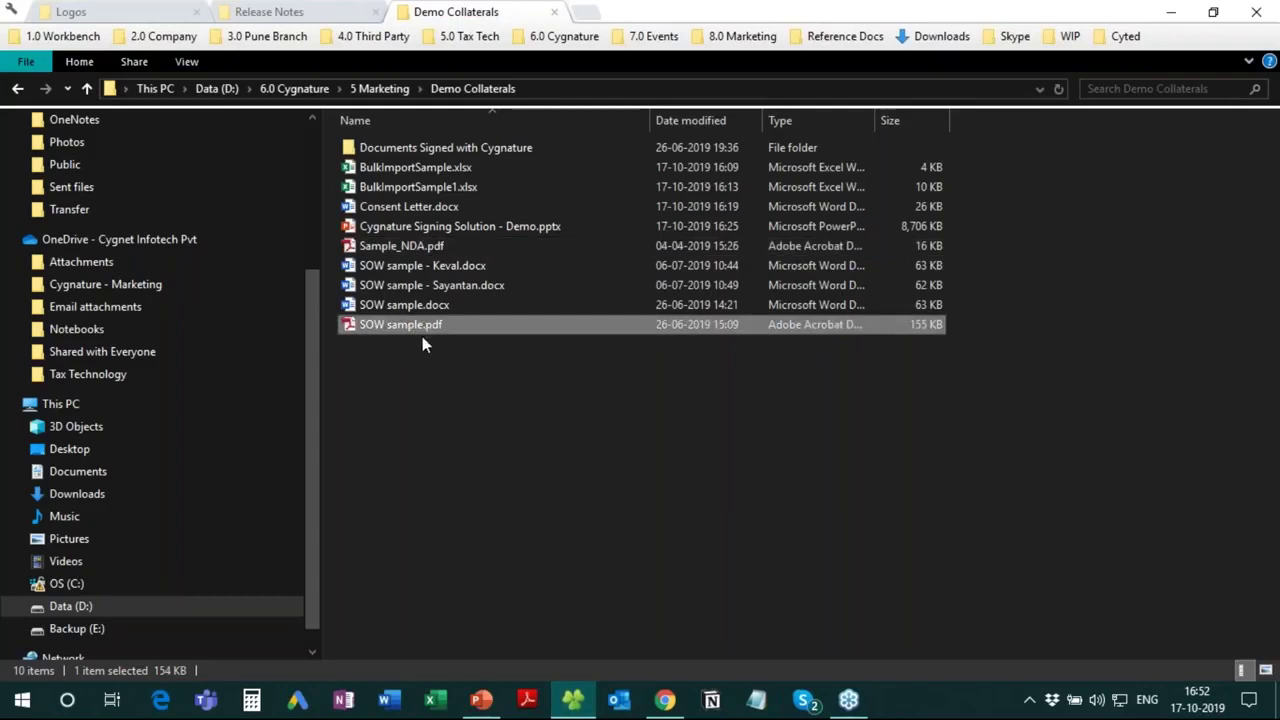
{"action": "left_click", "coordinate": [422, 333]}
{"action": "left_click", "coordinate": [392, 353]}
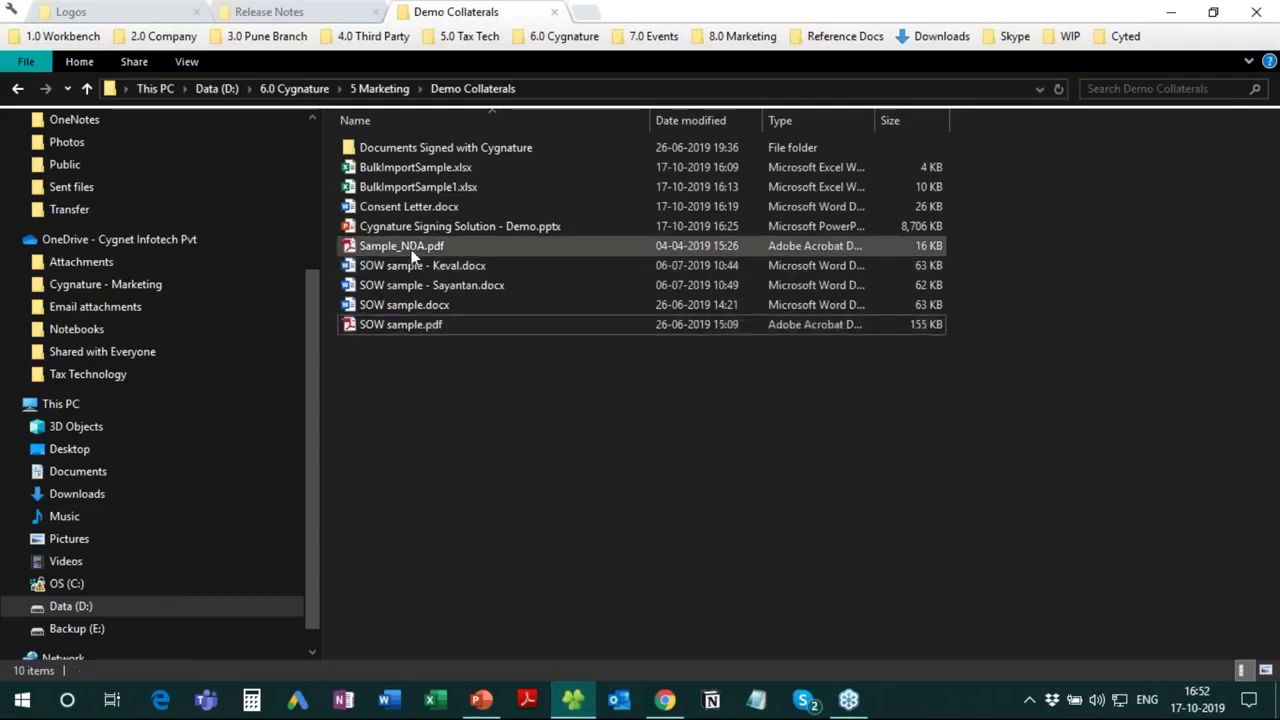
{"action": "left_click_drag", "start_coordinate": [411, 255], "coordinate": [246, 369]}
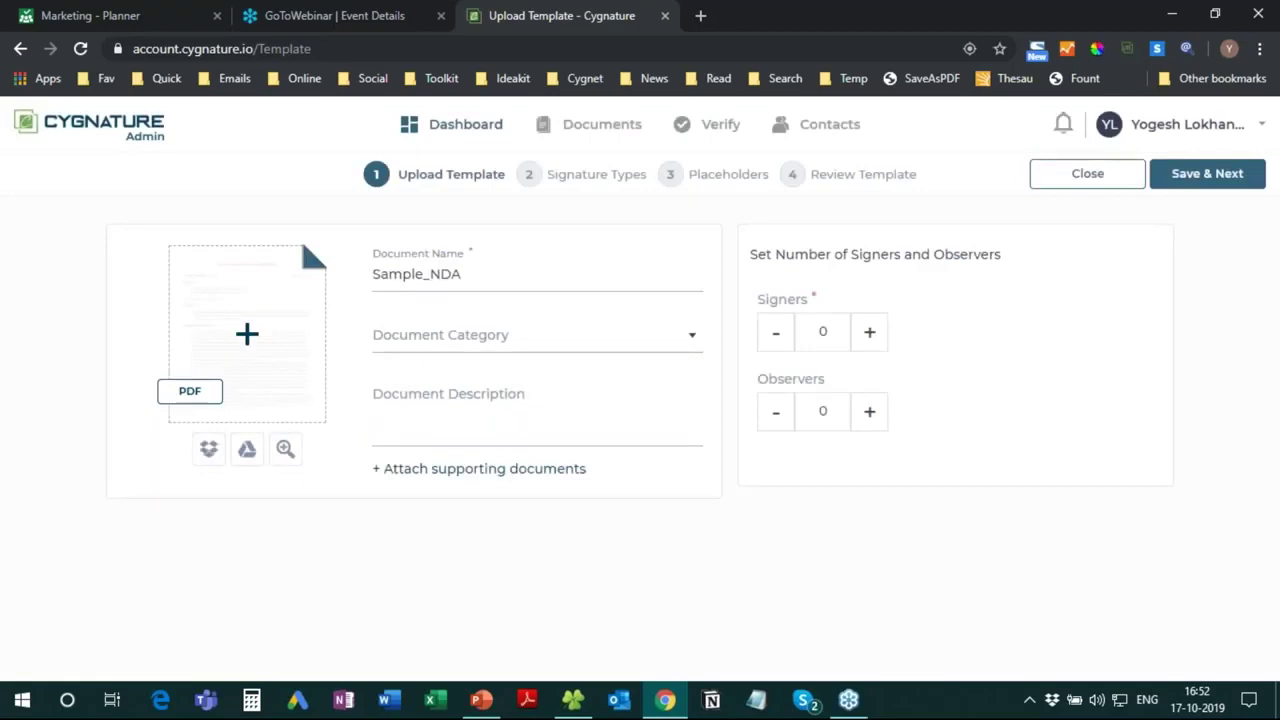
Set the template category to Non-Disclosure Agreement with 2 signers and 1 observer, and save.
{"action": "left_click", "coordinate": [542, 343]}
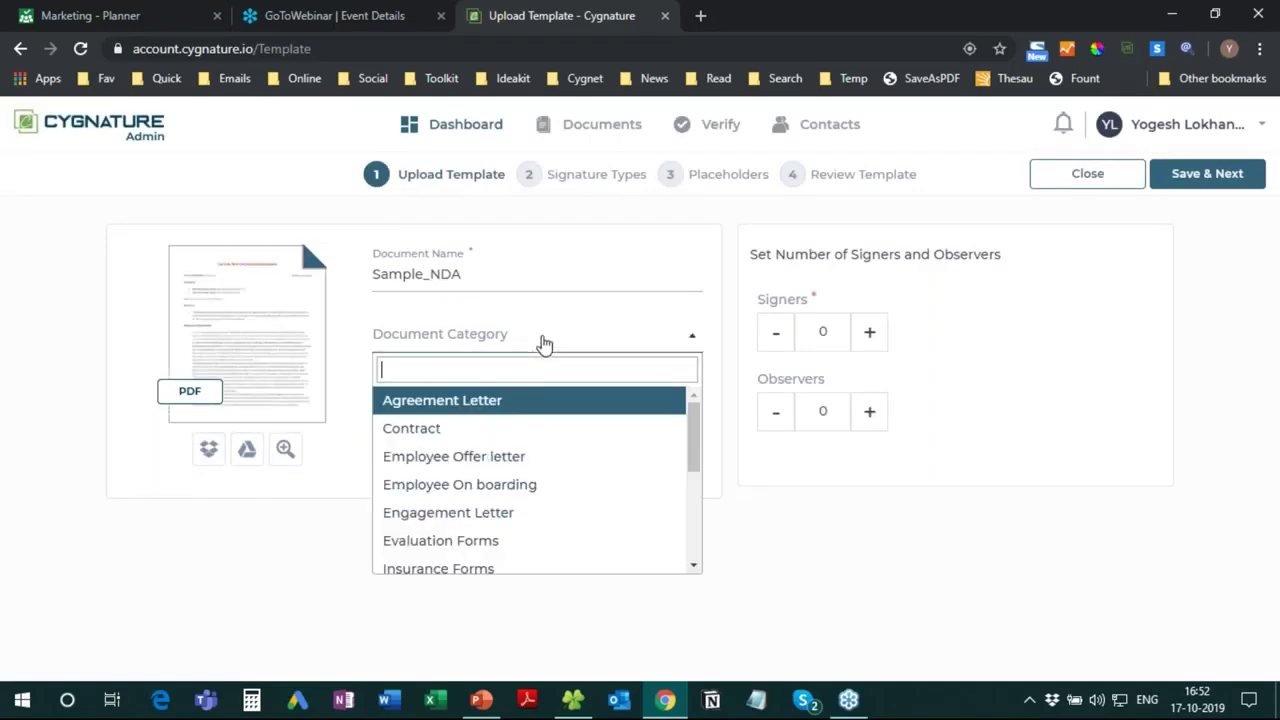
{"action": "left_click_drag", "start_coordinate": [694, 430], "coordinate": [697, 491]}
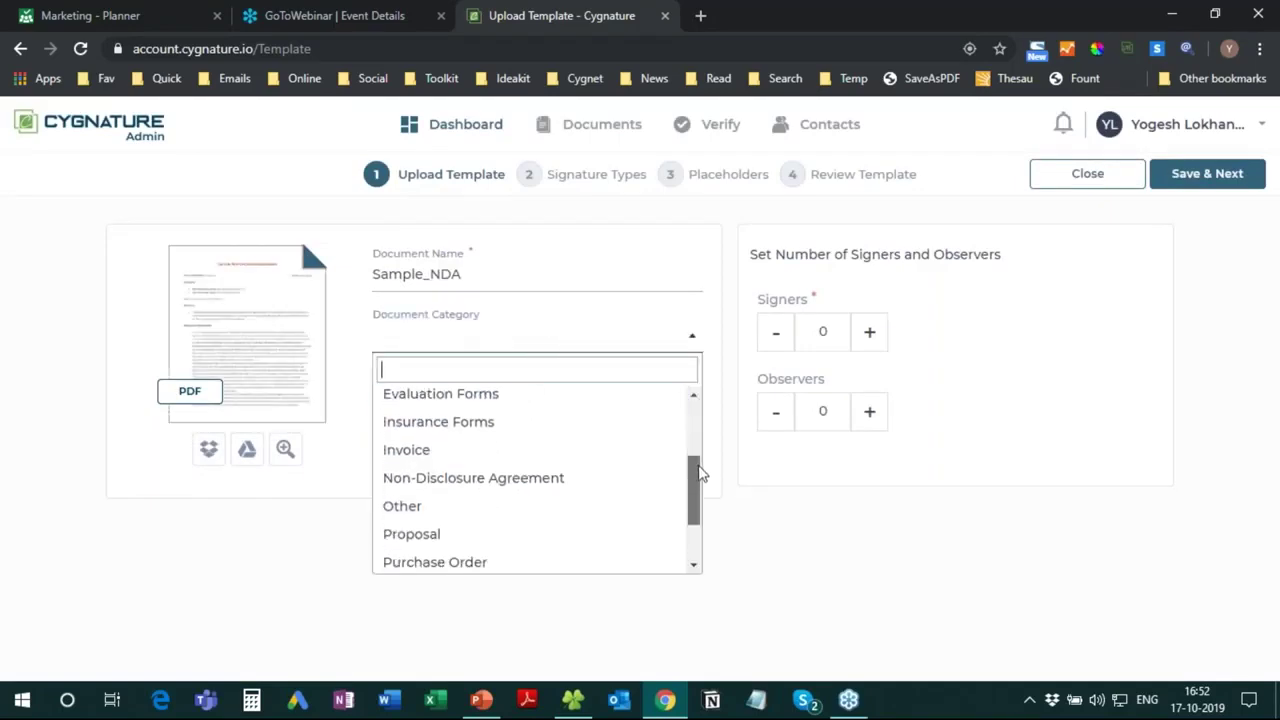
{"action": "left_click", "coordinate": [534, 486]}
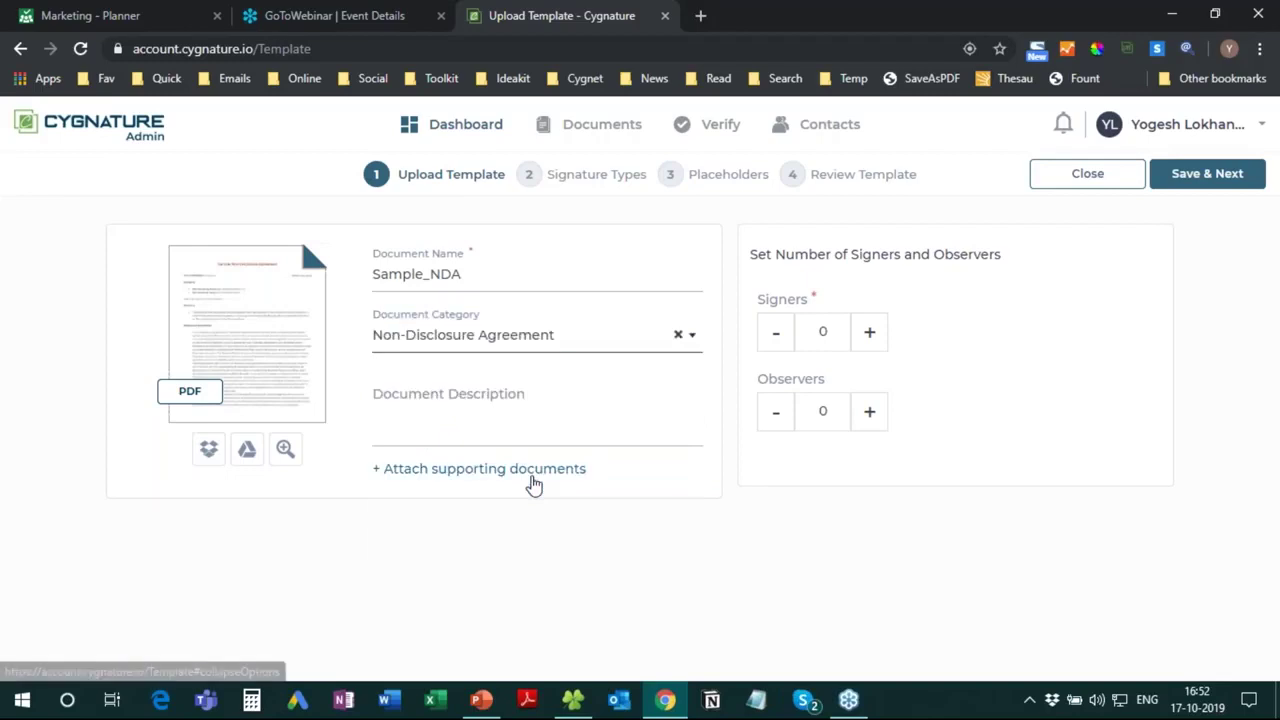
{"action": "left_click", "coordinate": [869, 335]}
{"action": "left_click", "coordinate": [867, 414]}
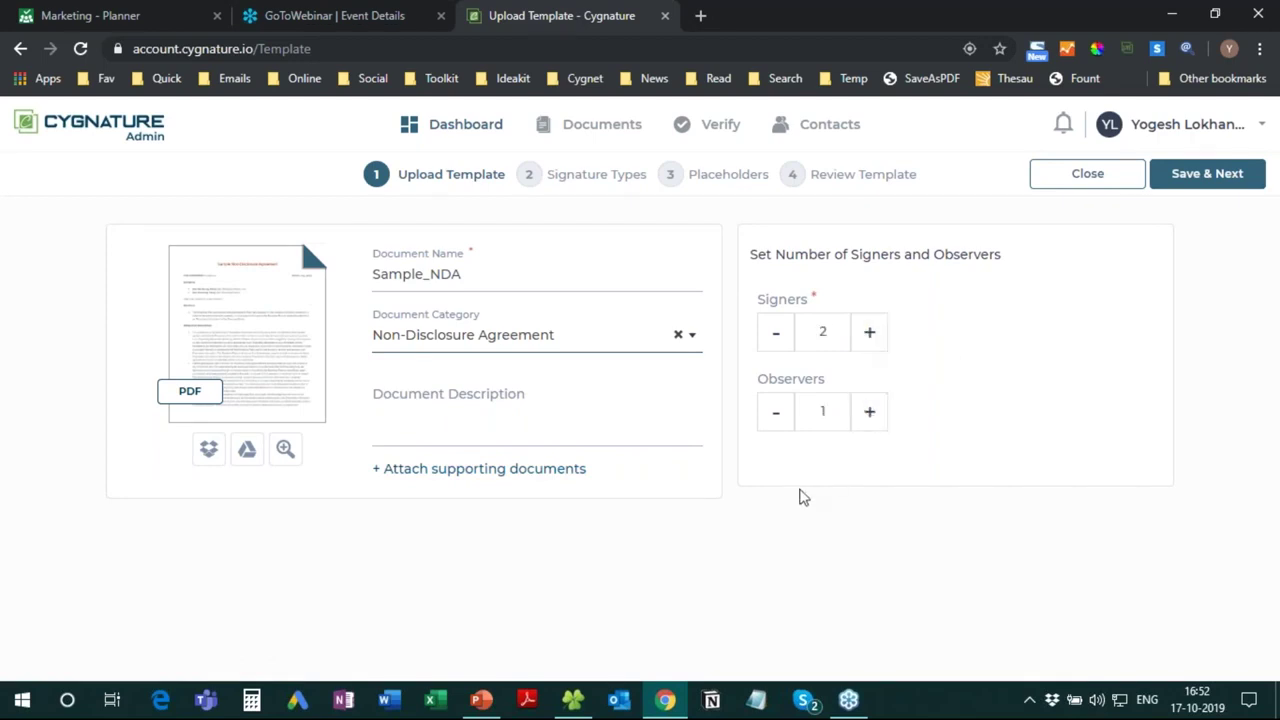
{"action": "left_click", "coordinate": [1229, 172]}
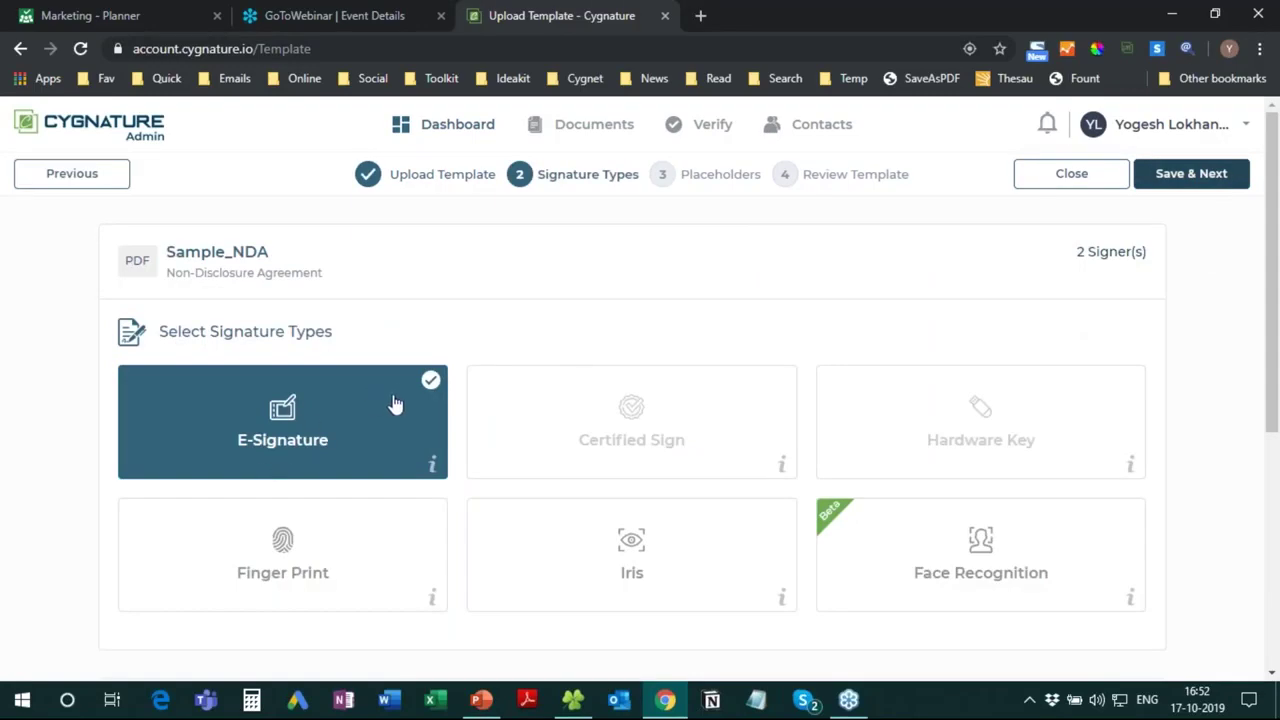
Draw Signer 1 and Signer 2 E-Signature boxes under the page 2 party blocks, then exit.
{"action": "left_click", "coordinate": [1191, 176]}
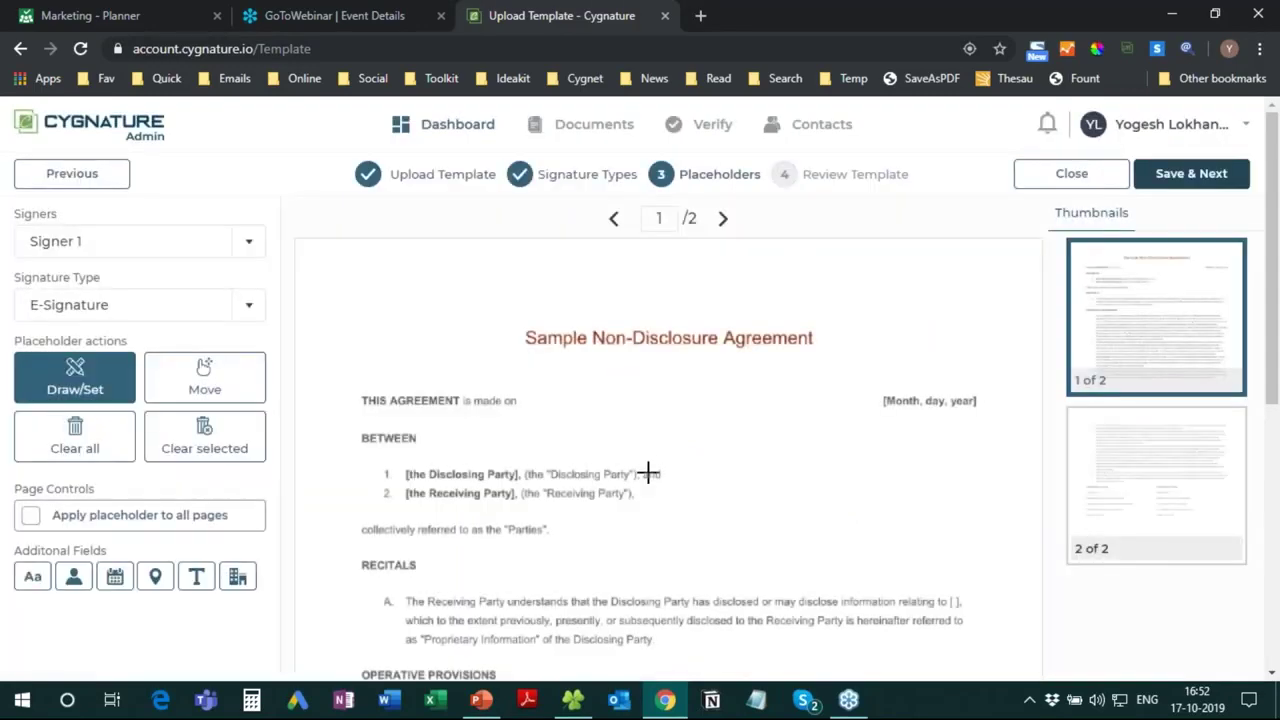
{"action": "left_click", "coordinate": [1118, 468]}
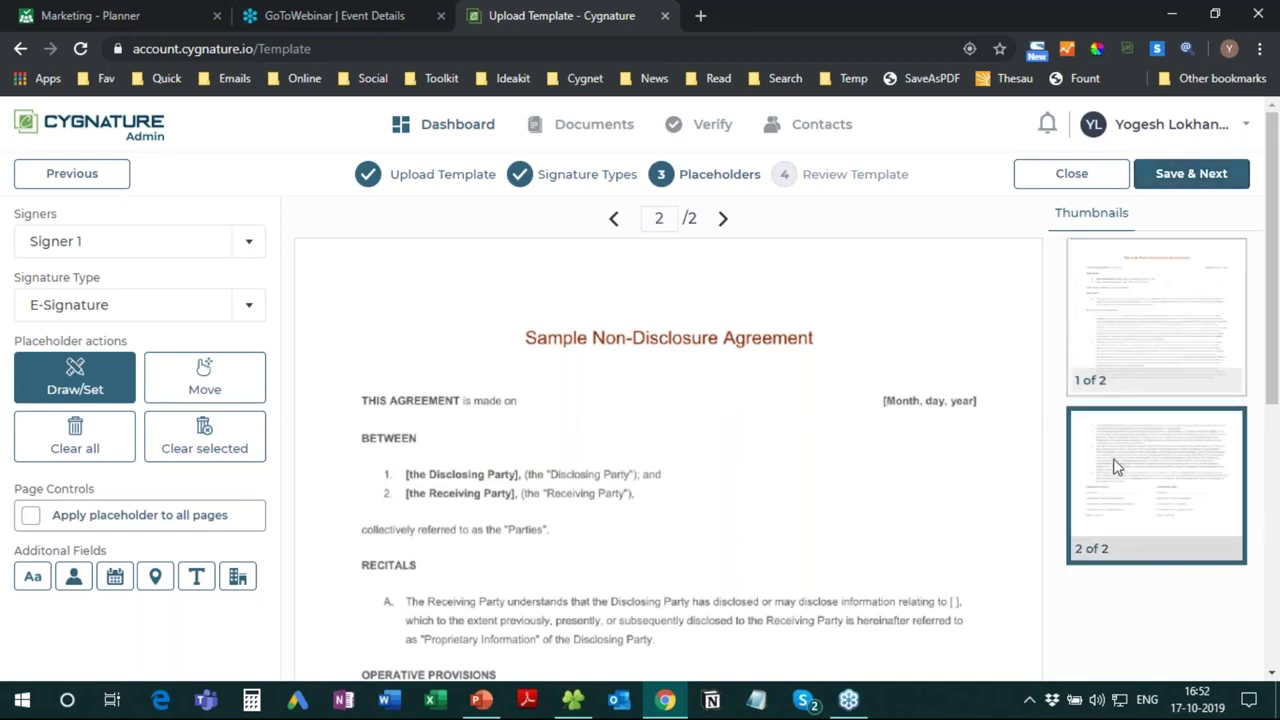
{"action": "scroll", "coordinate": [441, 426], "scroll_direction": "down", "scroll_amount": 10}
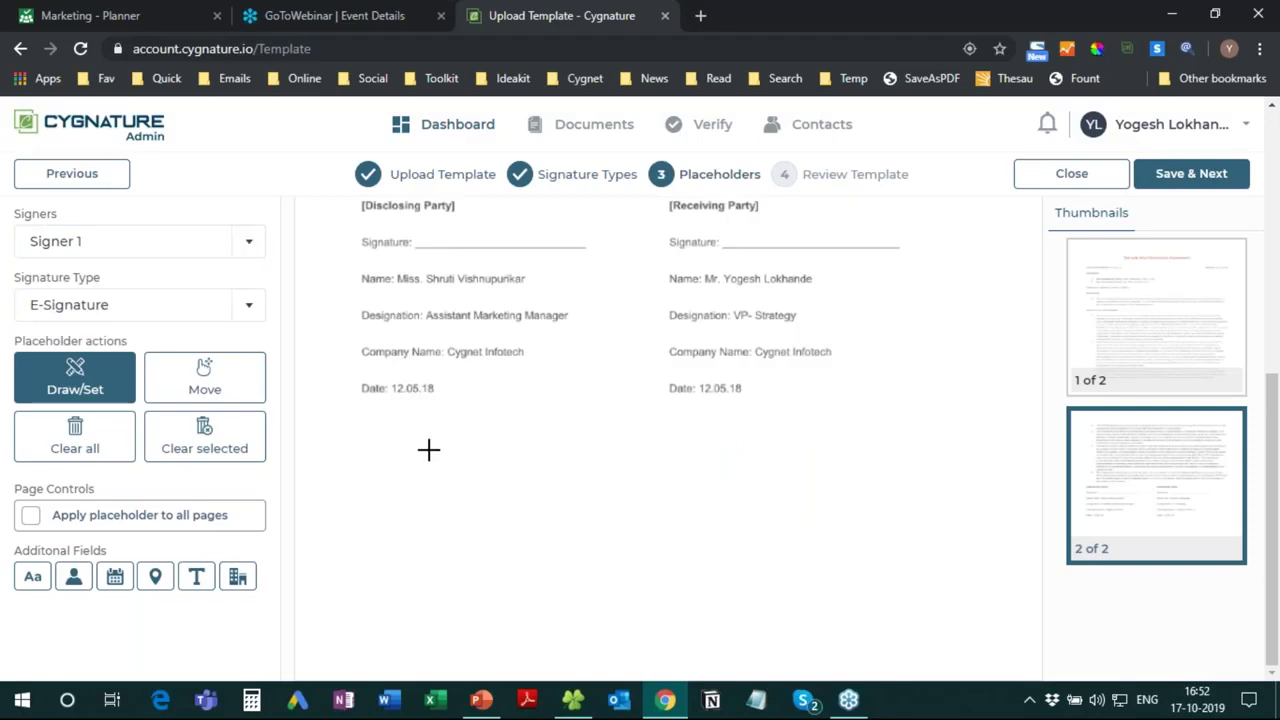
{"action": "left_click_drag", "start_coordinate": [392, 436], "coordinate": [589, 503]}
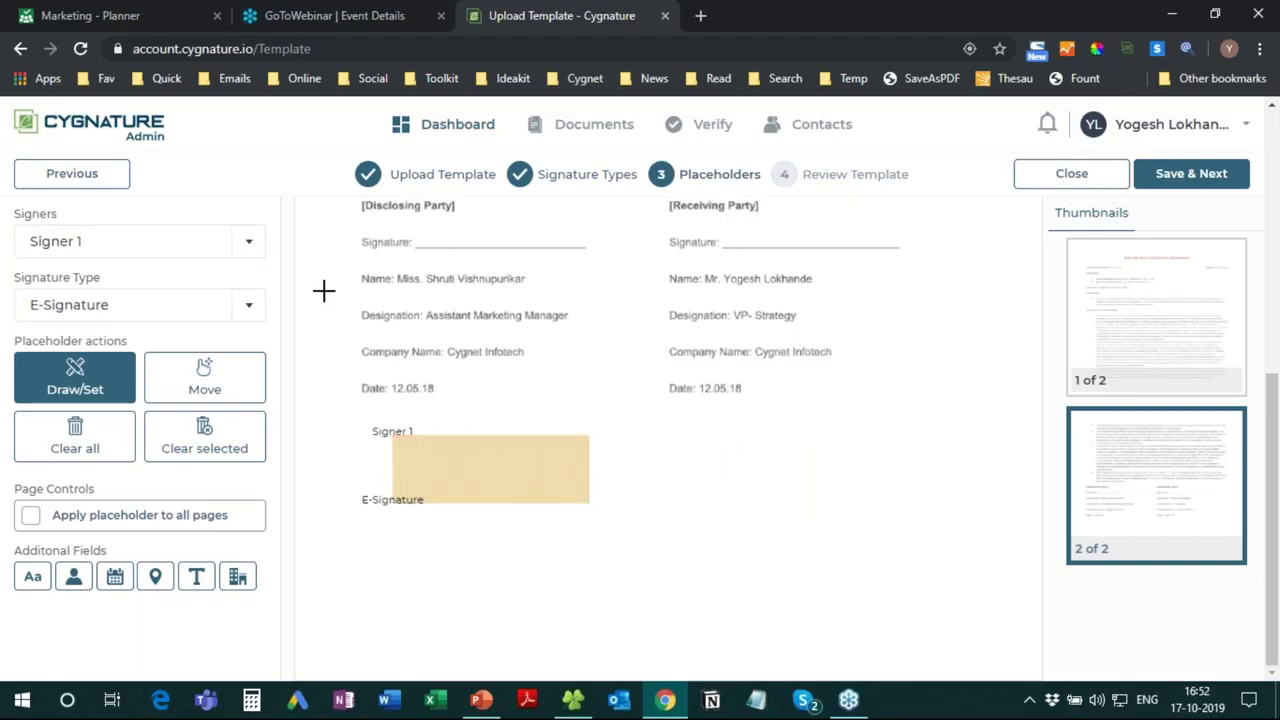
{"action": "left_click", "coordinate": [248, 247]}
{"action": "left_click", "coordinate": [204, 333]}
{"action": "left_click_drag", "start_coordinate": [694, 431], "coordinate": [934, 505]}
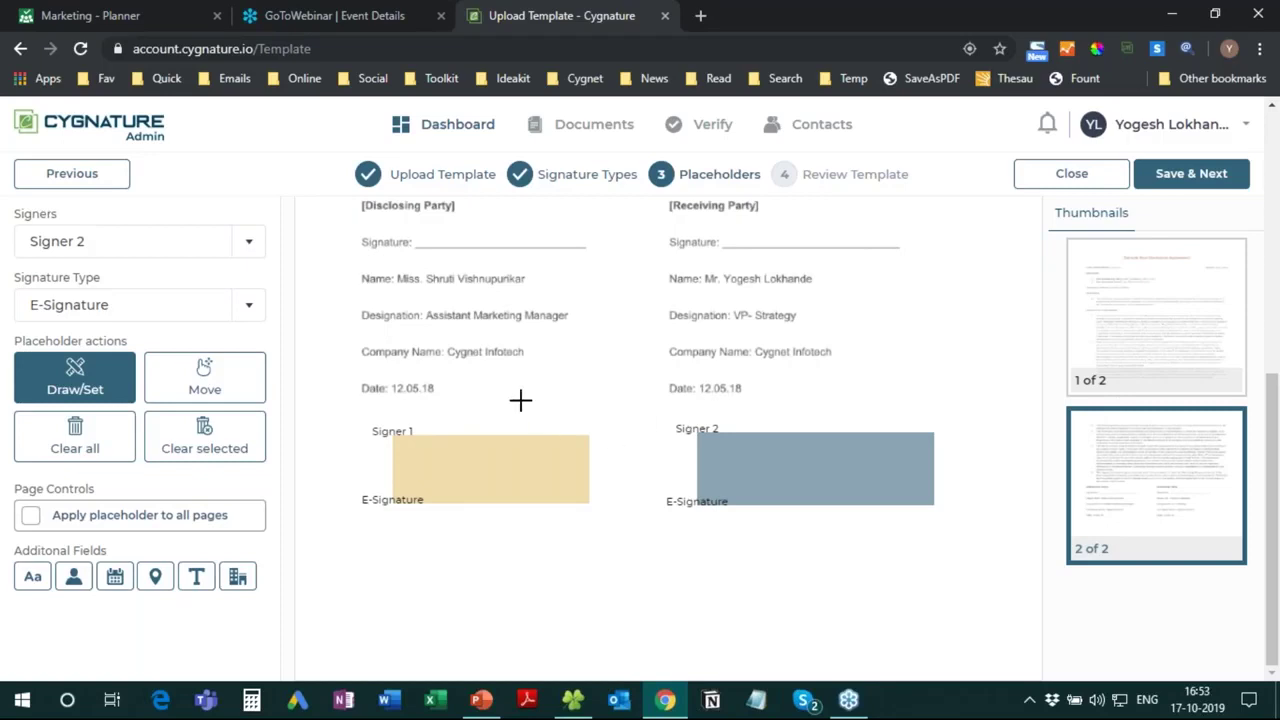
{"action": "left_click", "coordinate": [1072, 176]}
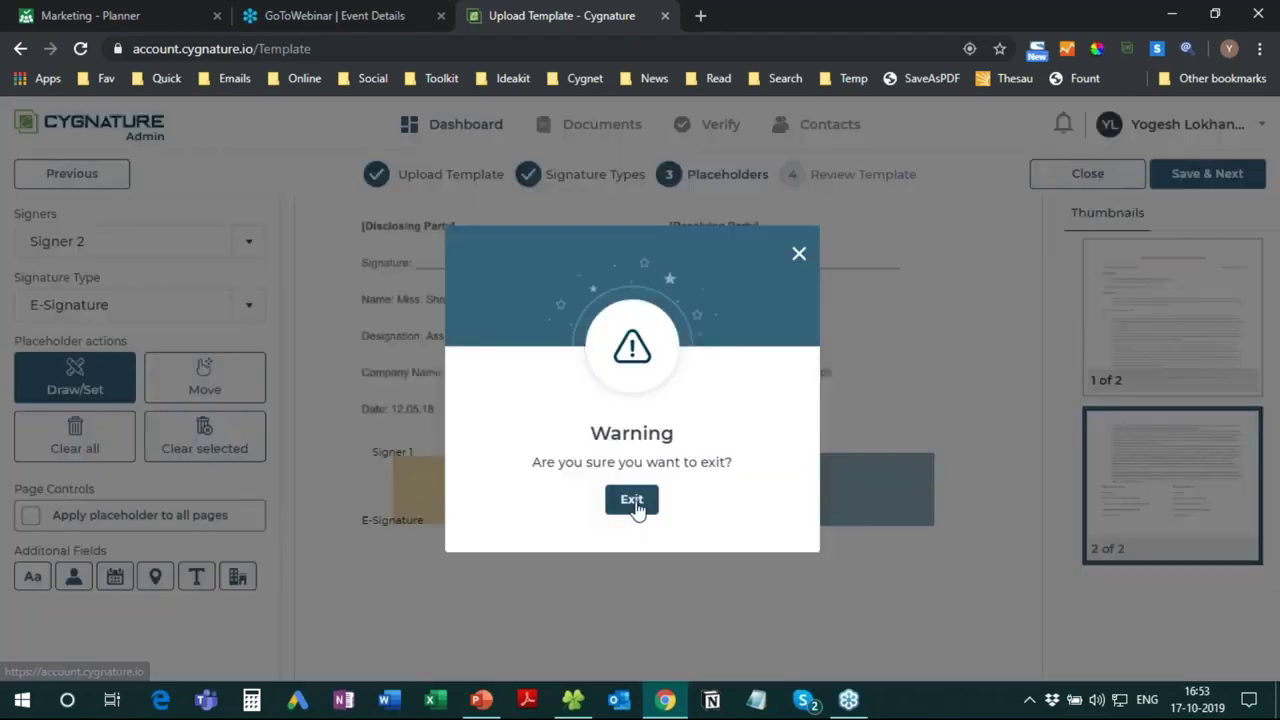
{"action": "left_click", "coordinate": [633, 502]}
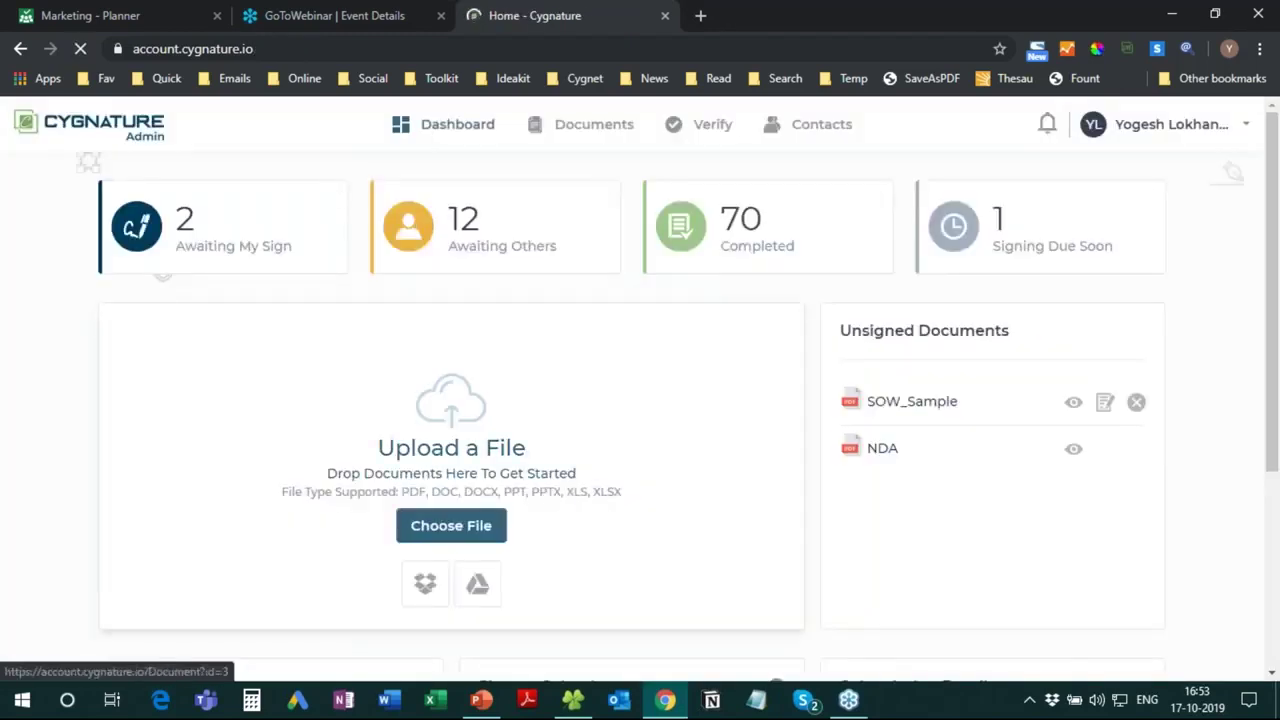
Go to Documents, open My Templates and start a new document from the Sample_NDA template.
{"action": "left_click", "coordinate": [588, 125]}
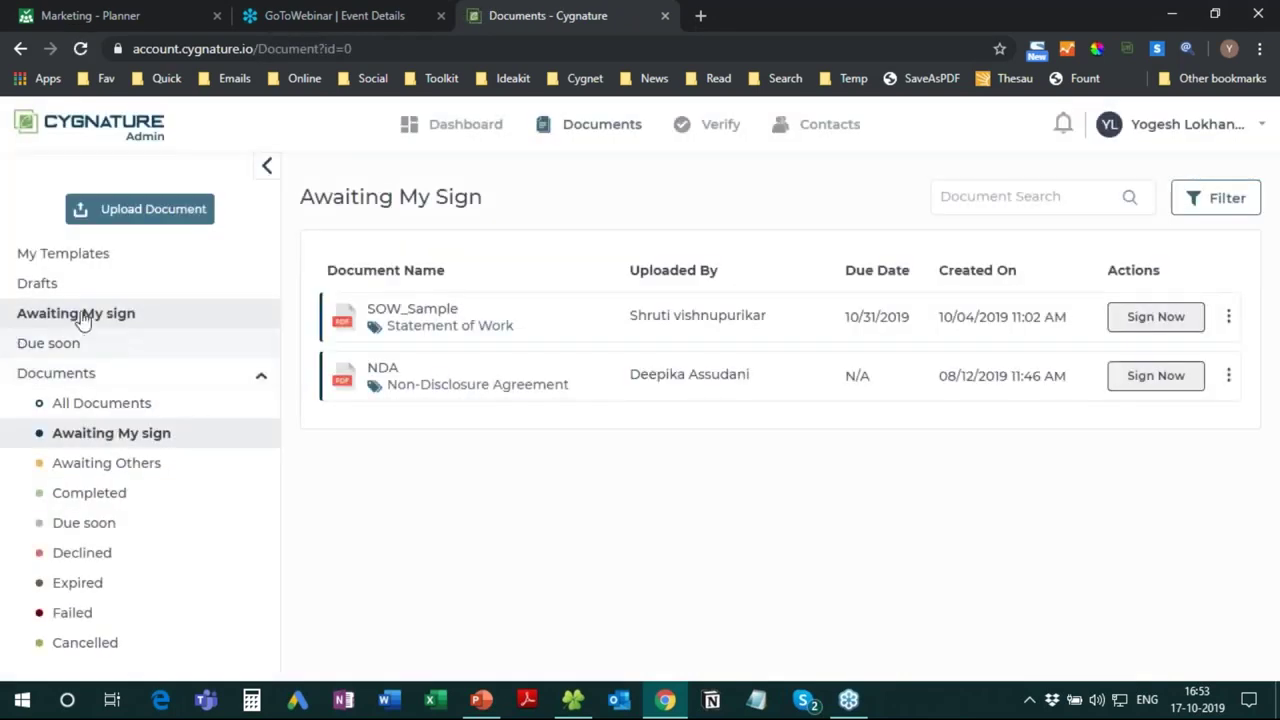
{"action": "left_click", "coordinate": [72, 256]}
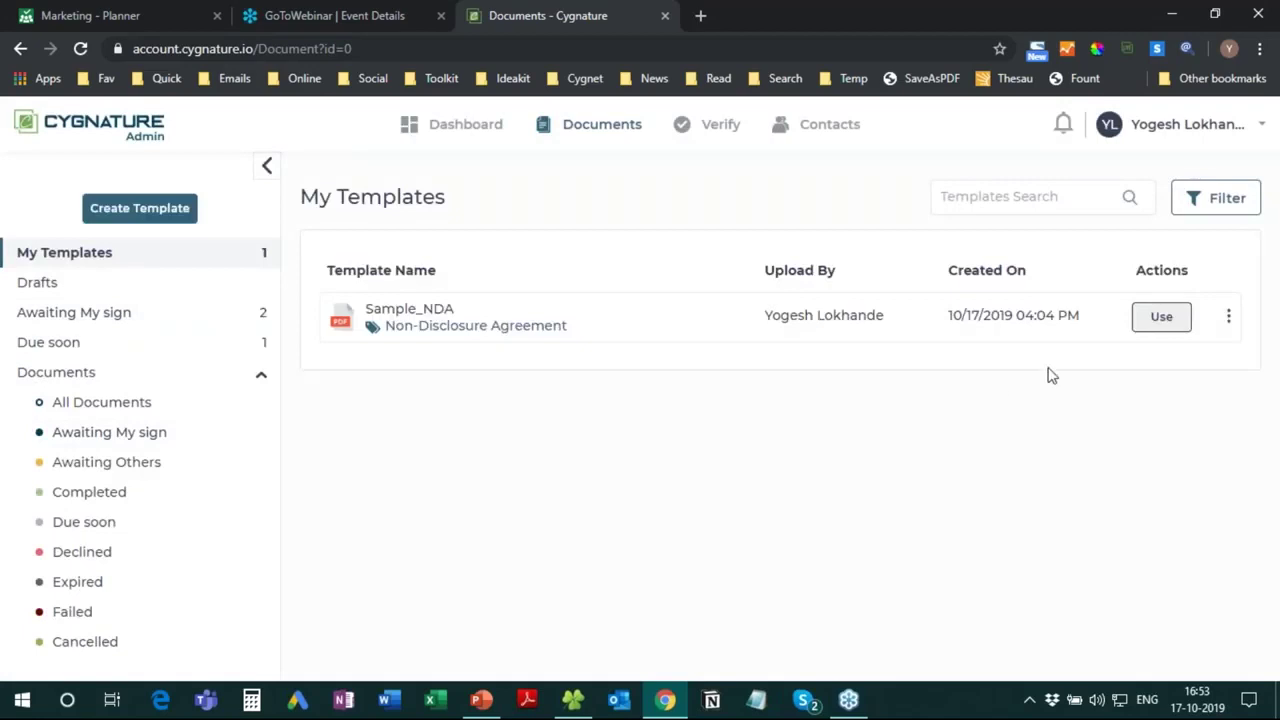
{"action": "left_click", "coordinate": [1158, 320]}
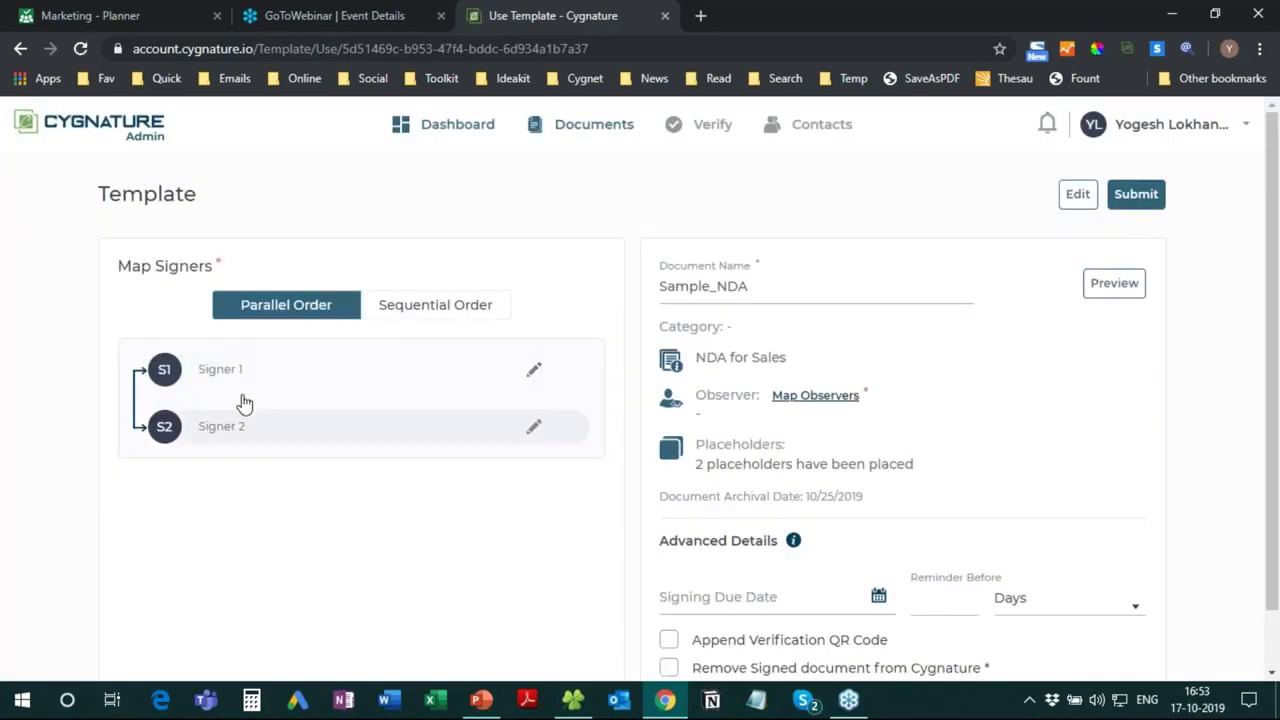
Map a contact to Signer 1 and another contact to Signer 2 of Sample_NDA.
{"action": "left_click", "coordinate": [214, 374]}
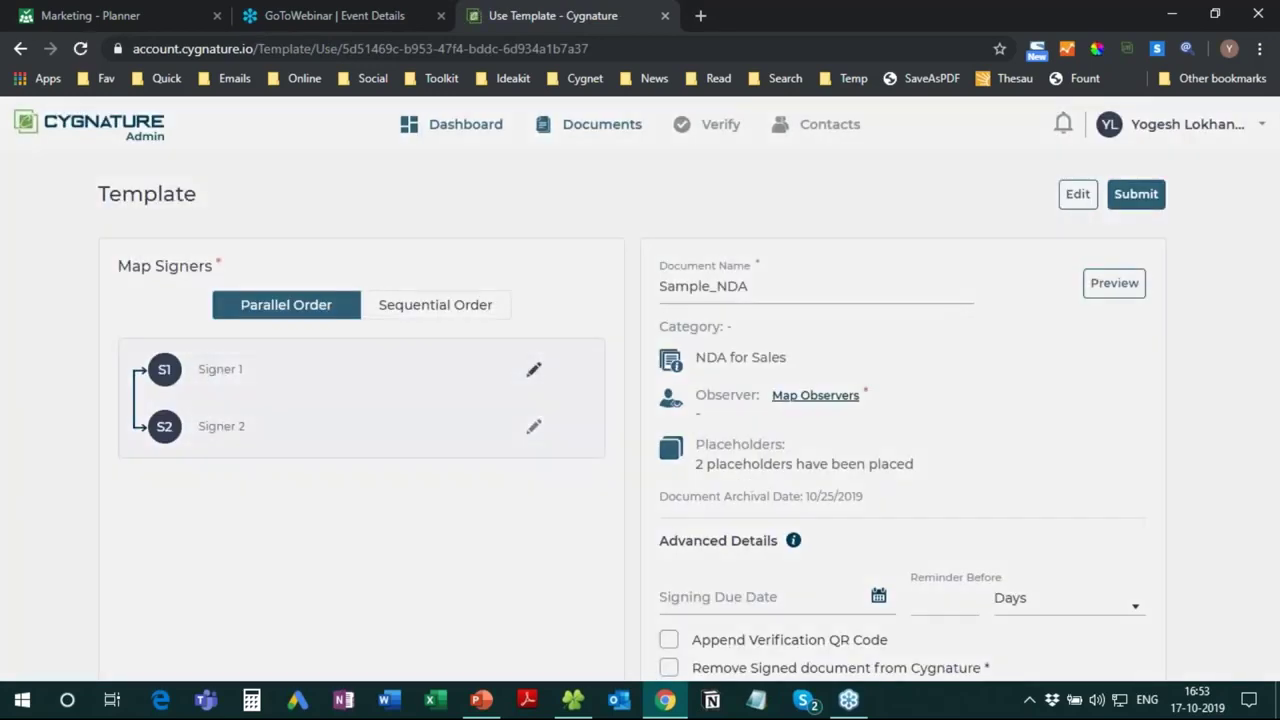
{"action": "left_click", "coordinate": [765, 335]}
{"action": "left_click", "coordinate": [748, 612]}
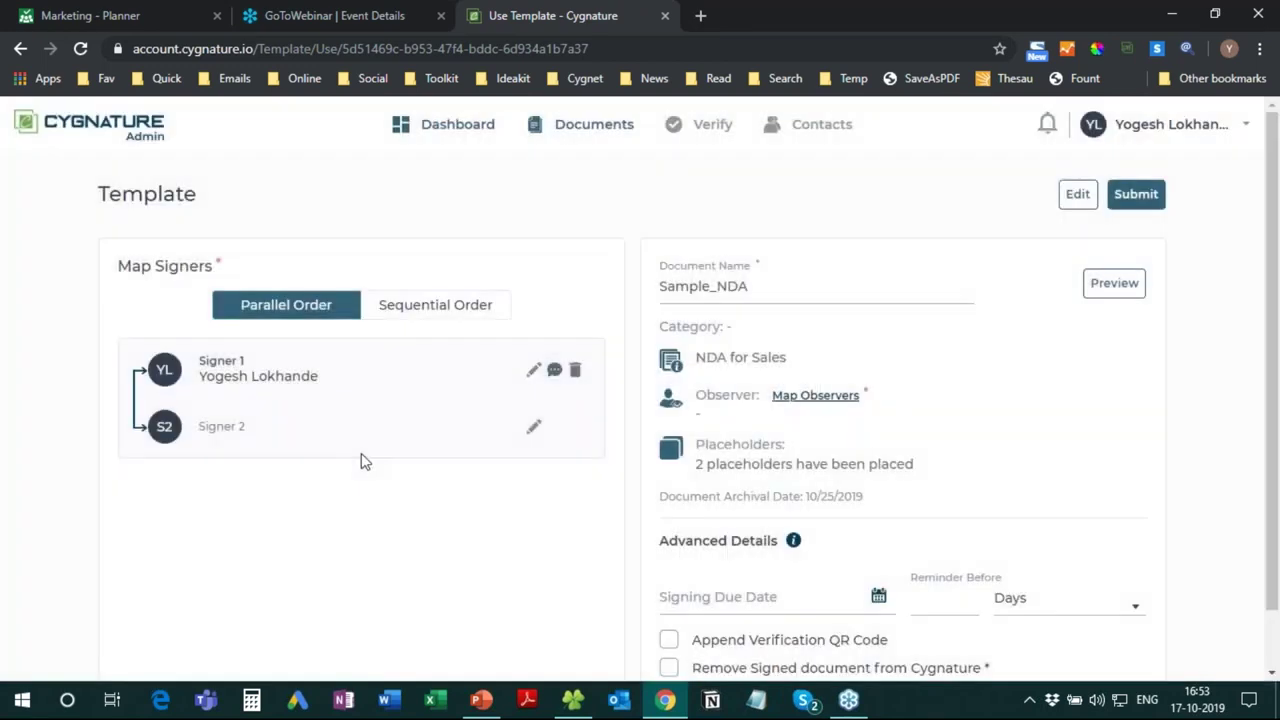
{"action": "left_click", "coordinate": [294, 428]}
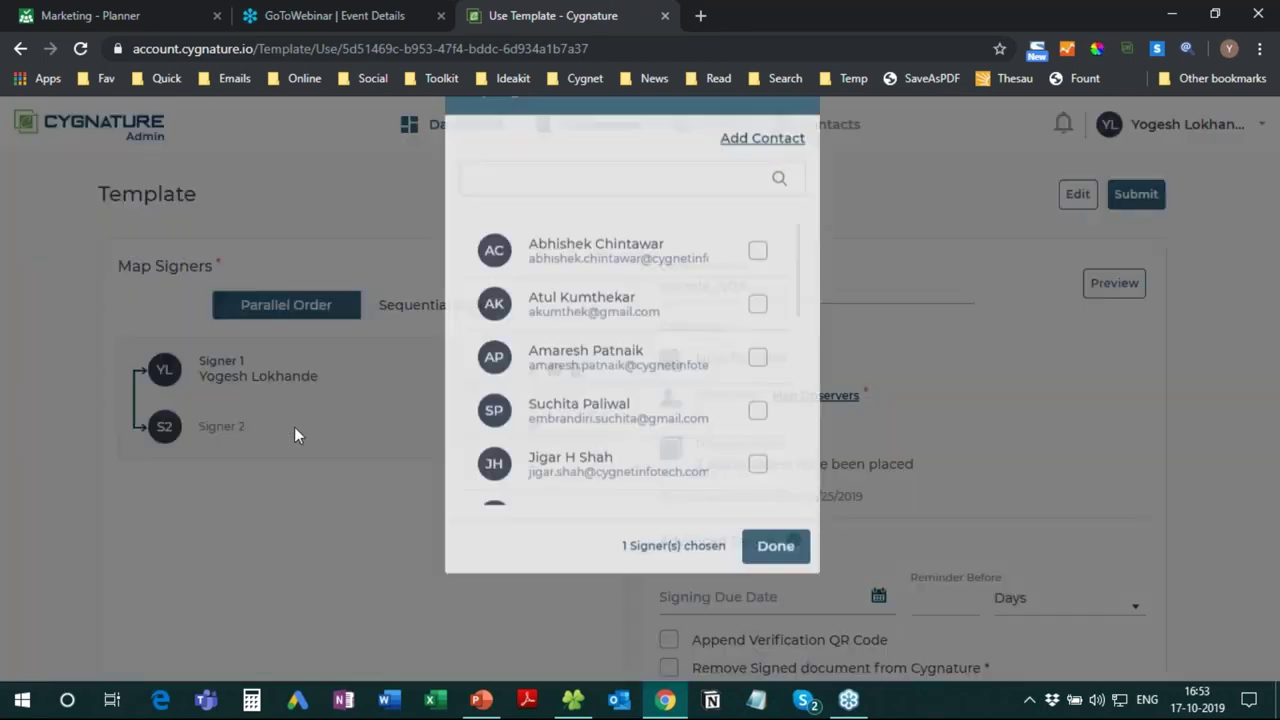
{"action": "left_click_drag", "start_coordinate": [800, 354], "coordinate": [805, 513]}
{"action": "left_click", "coordinate": [758, 435]}
{"action": "left_click", "coordinate": [776, 617]}
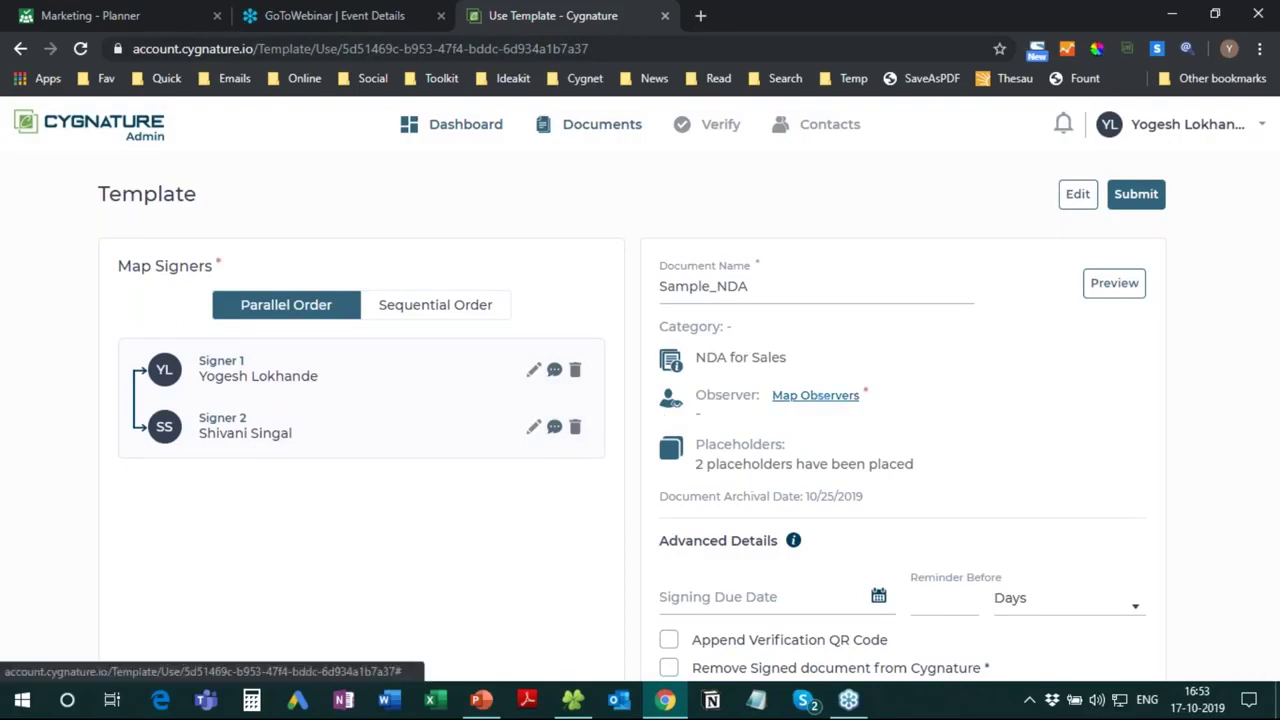
Add two contacts as observers on the Sample_NDA document.
{"action": "left_click", "coordinate": [818, 396]}
{"action": "left_click", "coordinate": [757, 482]}
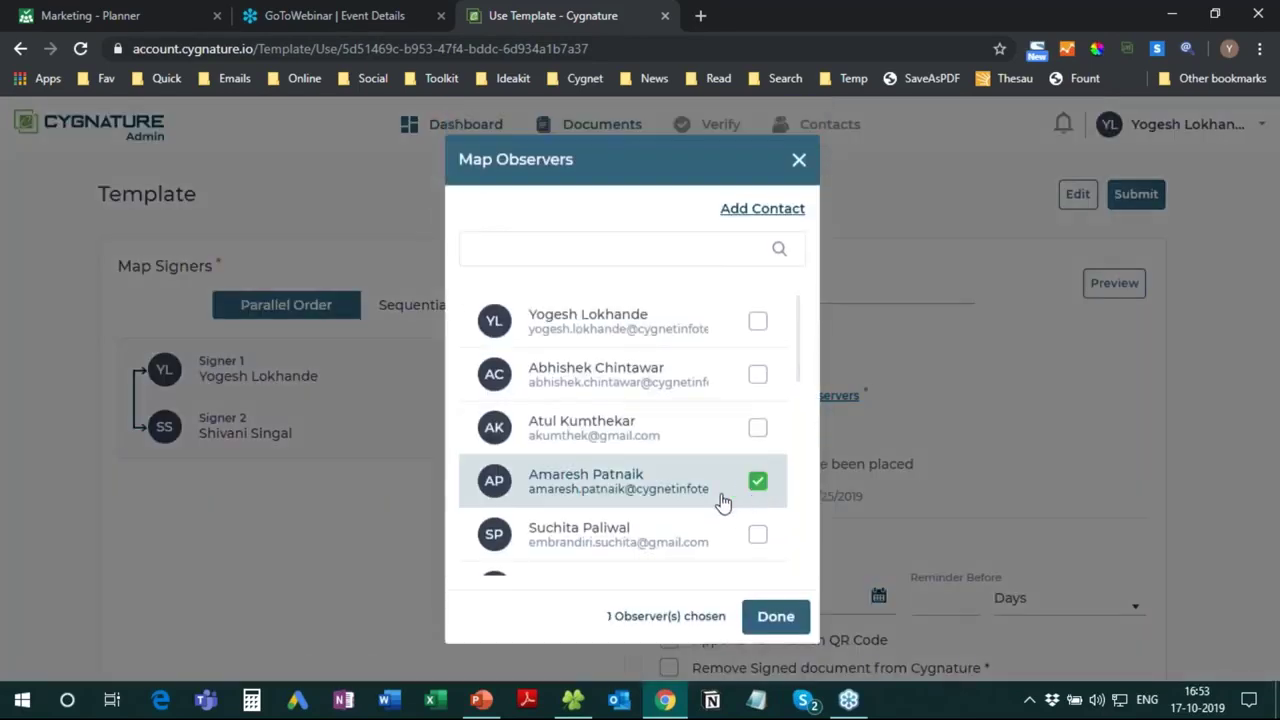
{"action": "left_click", "coordinate": [757, 536]}
{"action": "left_click", "coordinate": [768, 617]}
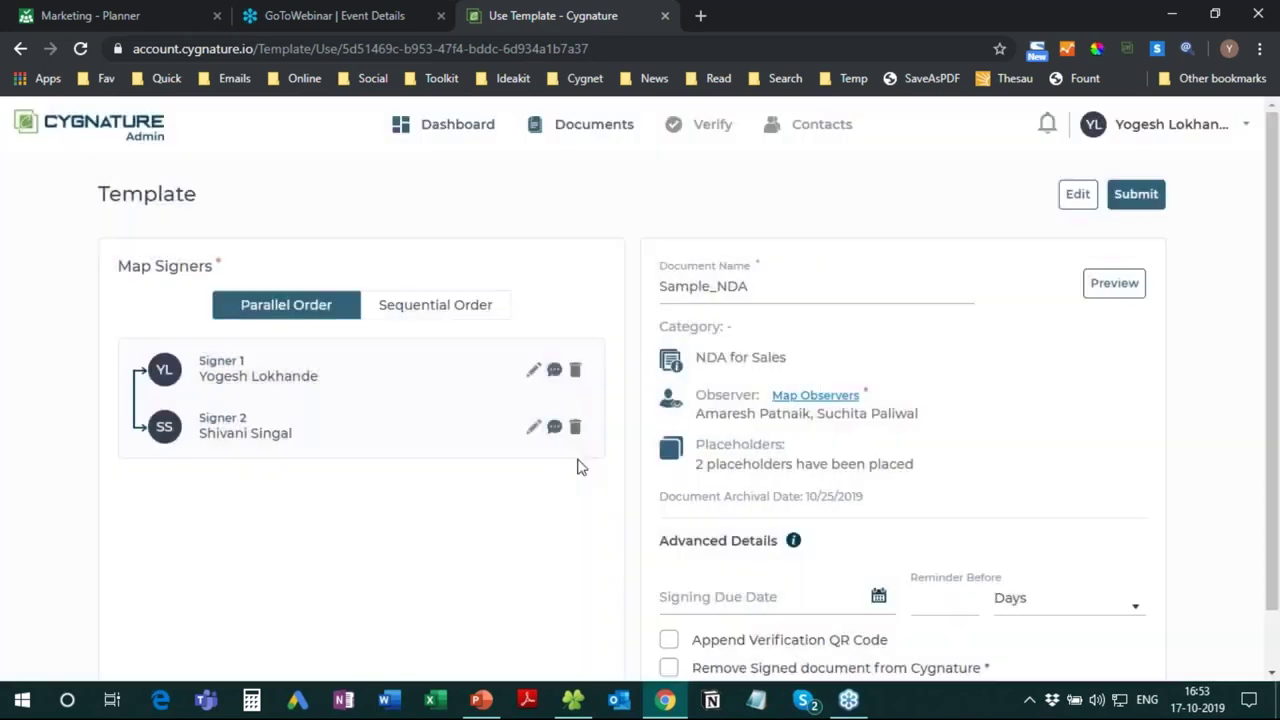
{"action": "scroll", "coordinate": [563, 578], "scroll_direction": "down", "scroll_amount": 1}
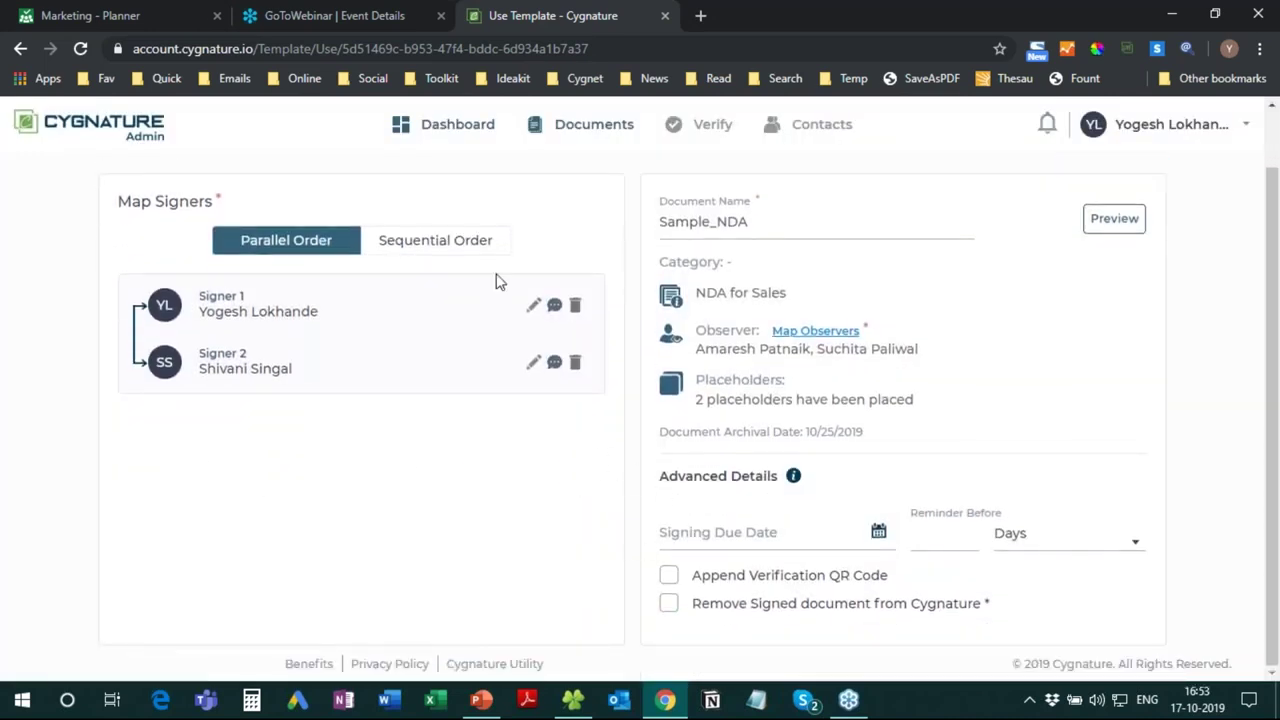
Preview both pages of Sample_NDA, go back to the settings, and submit it to the signers.
{"action": "left_click", "coordinate": [1110, 222]}
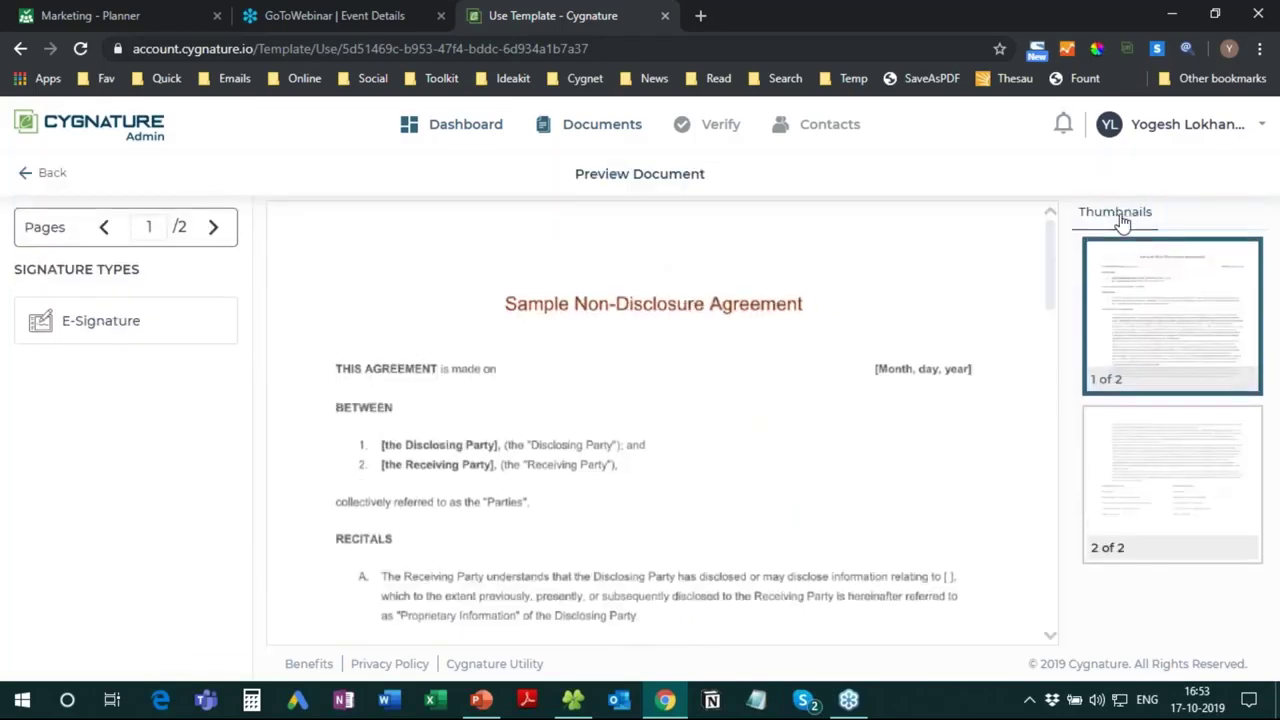
{"action": "scroll", "coordinate": [683, 447], "scroll_direction": "down", "scroll_amount": 15}
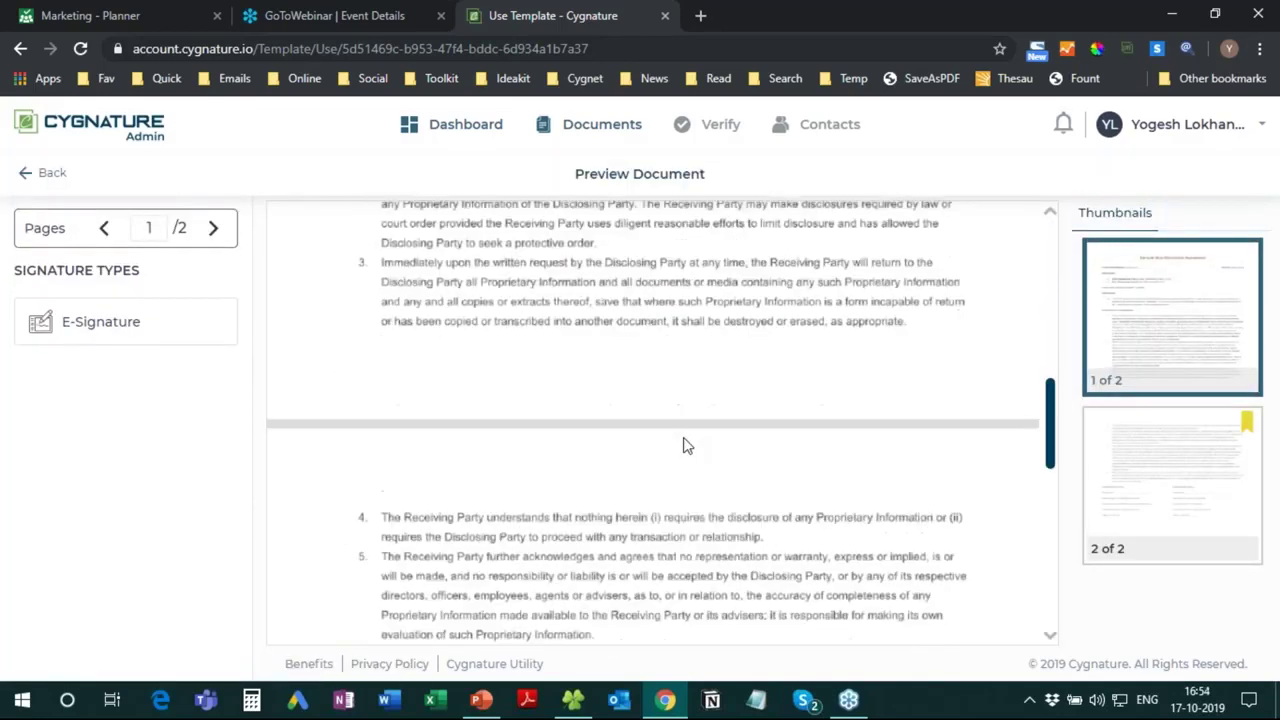
{"action": "scroll", "coordinate": [684, 445], "scroll_direction": "down", "scroll_amount": 6}
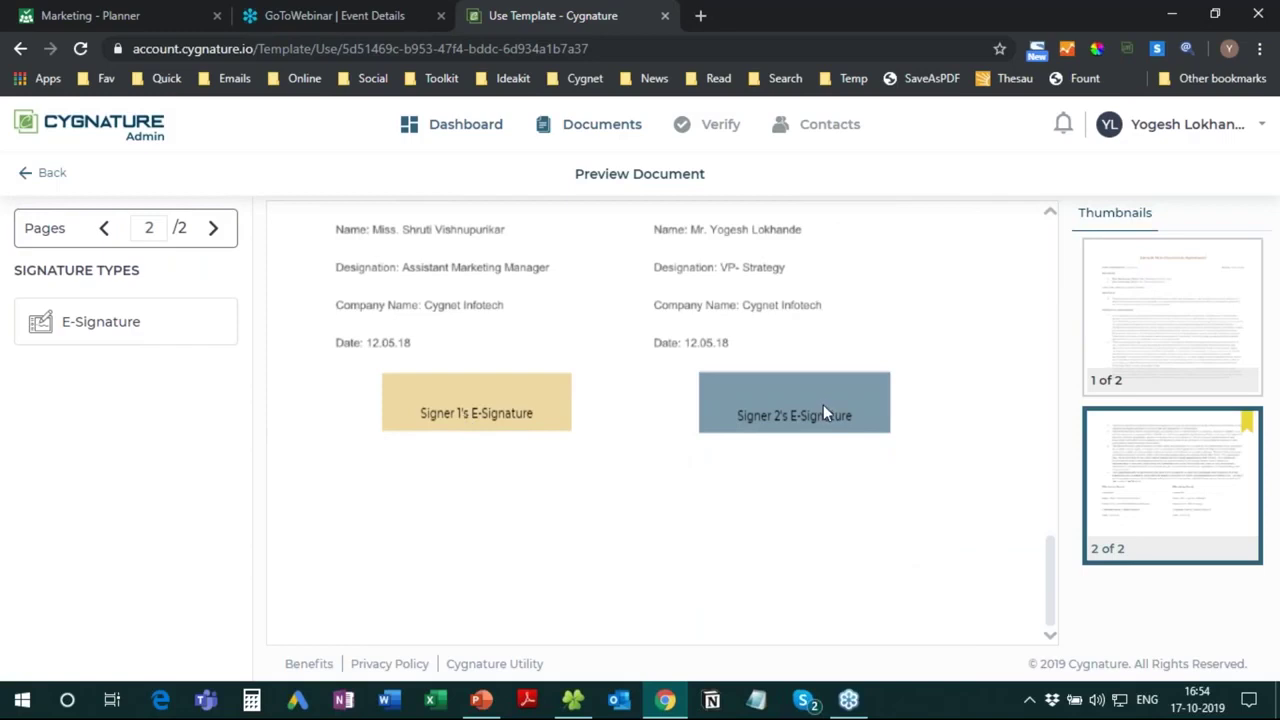
{"action": "scroll", "coordinate": [857, 394], "scroll_direction": "up", "scroll_amount": 3}
{"action": "scroll", "coordinate": [855, 386], "scroll_direction": "up", "scroll_amount": 10}
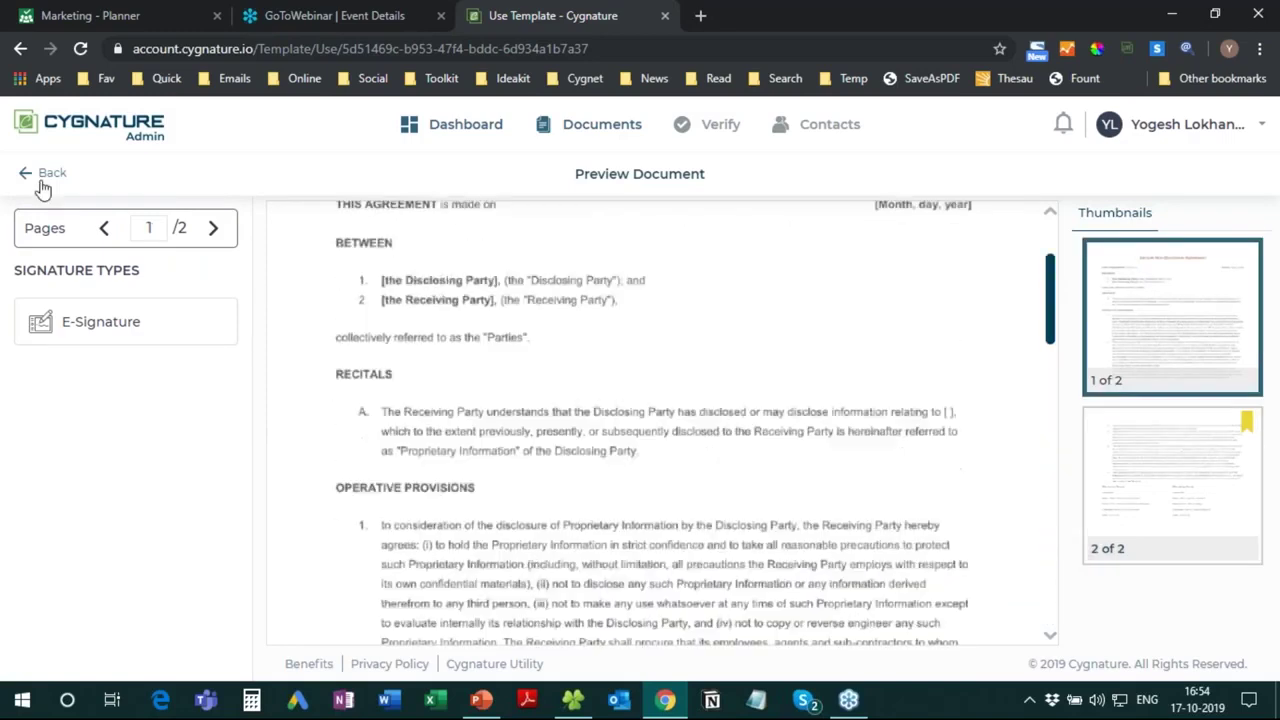
{"action": "left_click", "coordinate": [45, 175]}
{"action": "left_click", "coordinate": [1137, 200]}
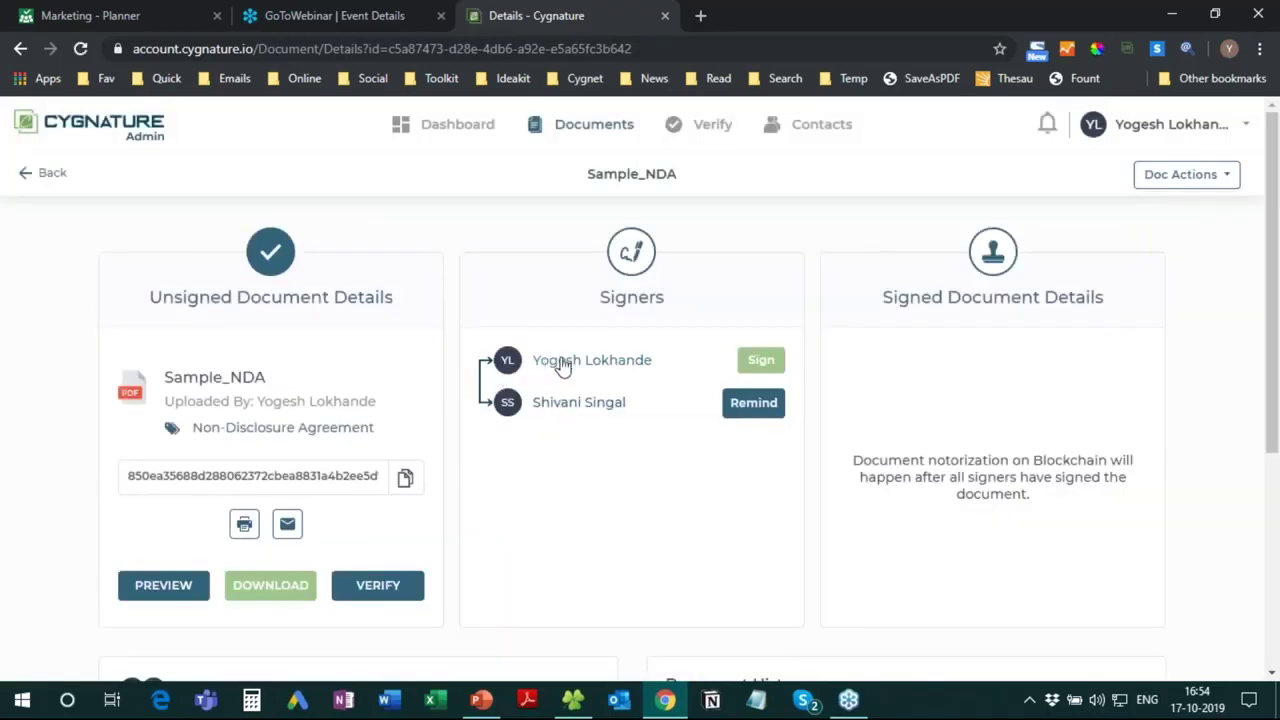
Check the signers' e-mail addresses, then return to the dashboard listing Sample_NDA as unsigned.
{"action": "mouse_move", "coordinate": [618, 368]}
{"action": "mouse_move", "coordinate": [585, 424]}
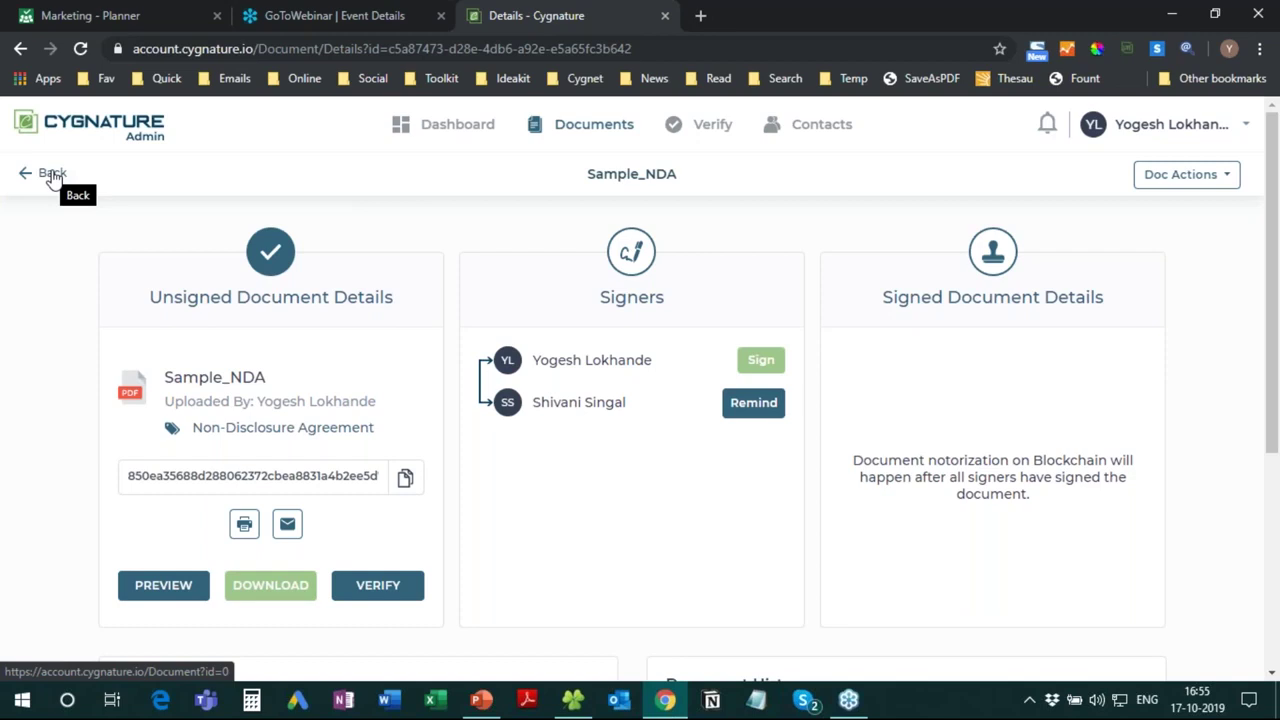
{"action": "left_click", "coordinate": [460, 124]}
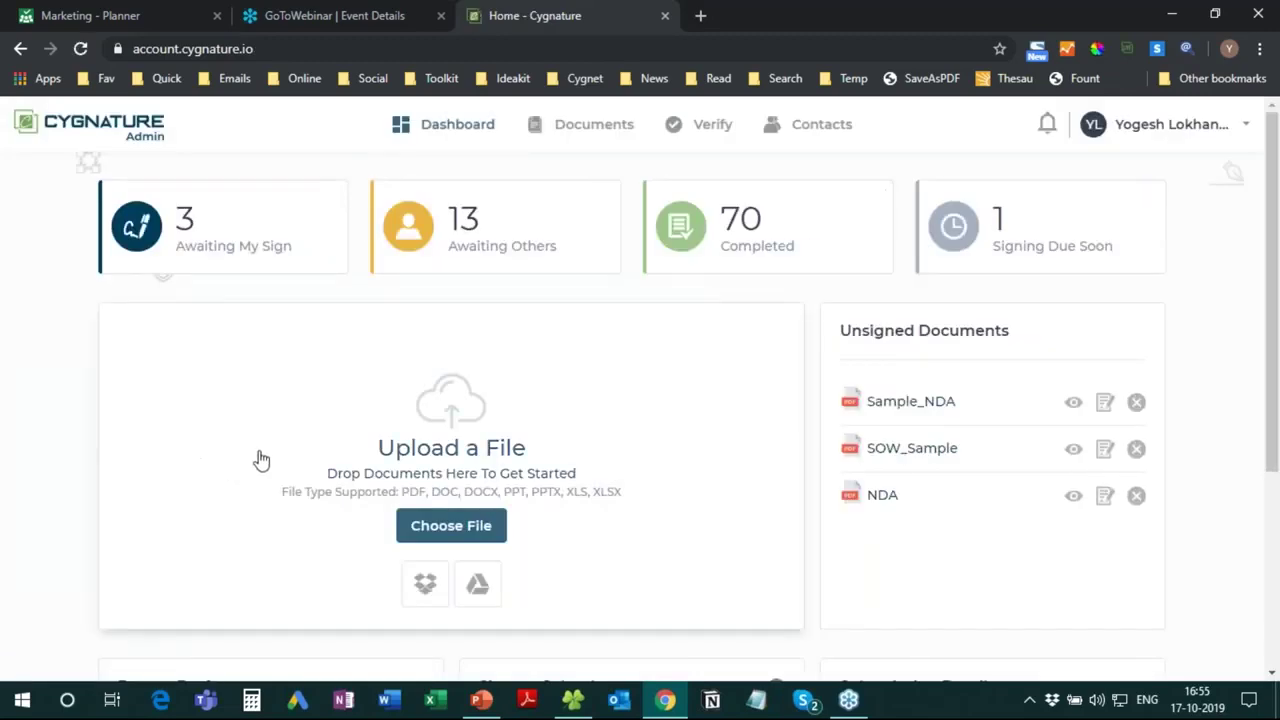
{"action": "mouse_move", "coordinate": [572, 698]}
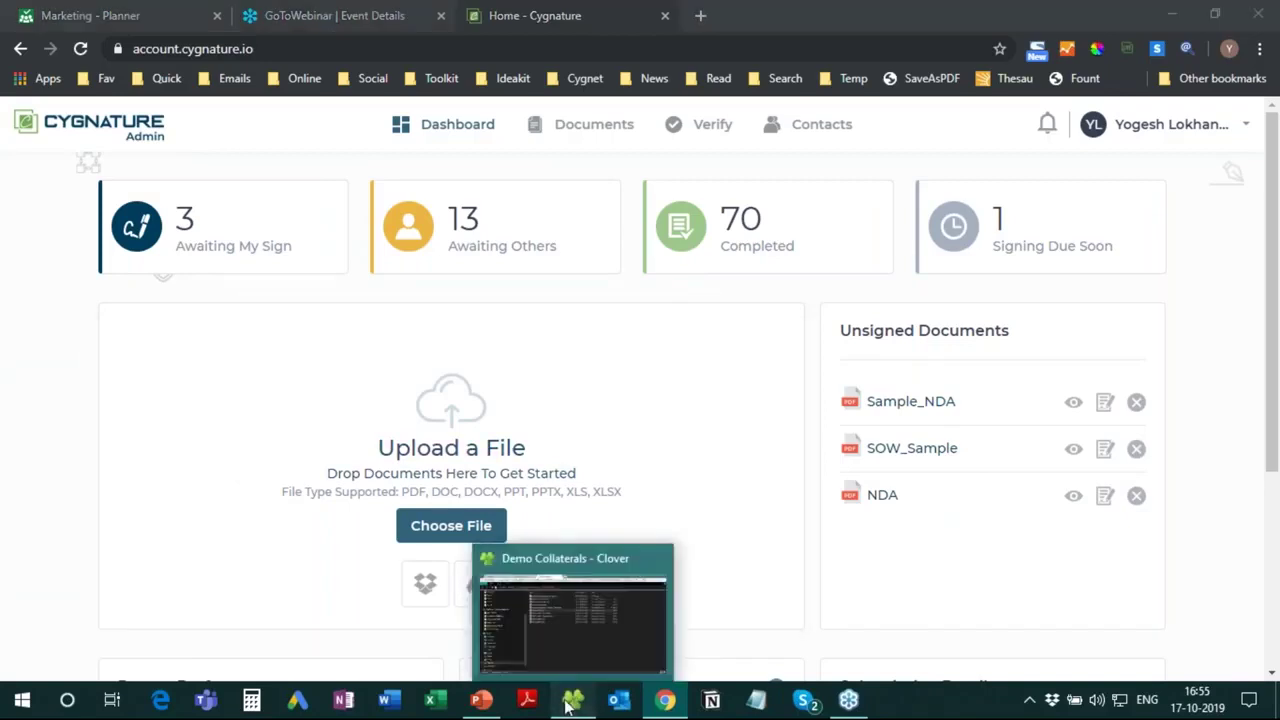
Open Consent Letter.docx from the Demo Collaterals folder in Word.
{"action": "left_click", "coordinate": [566, 706]}
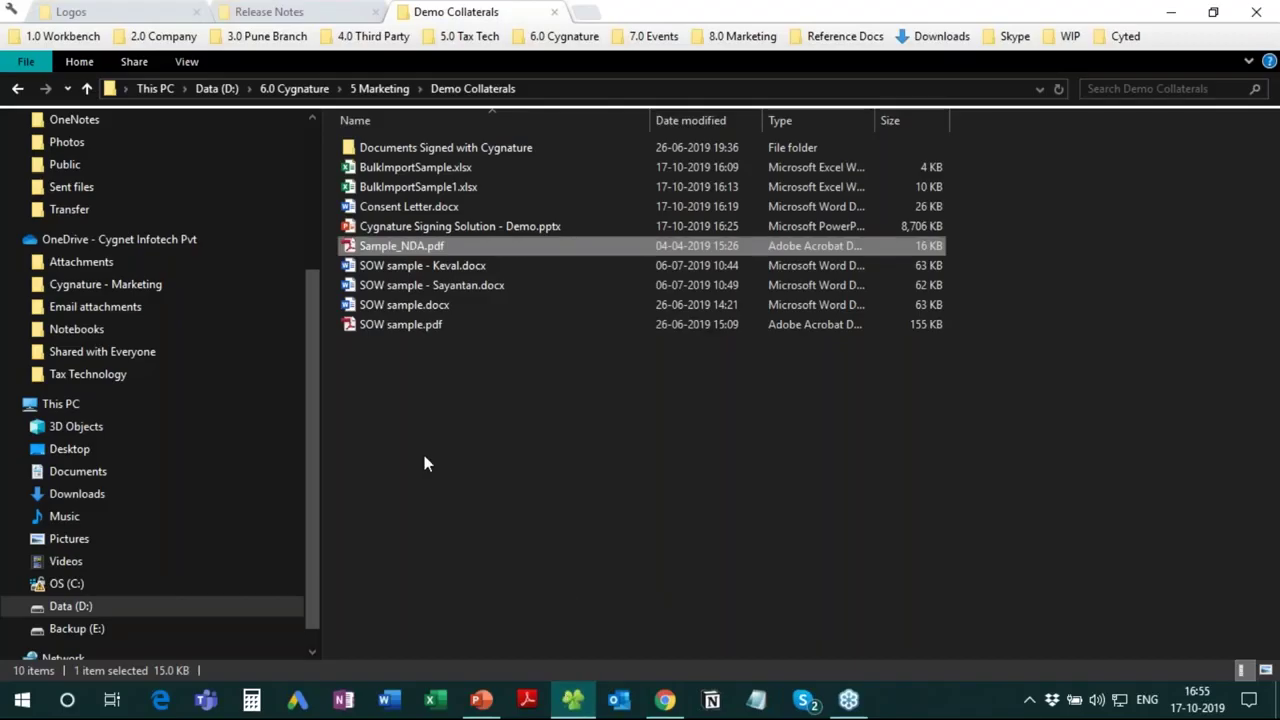
{"action": "left_click", "coordinate": [406, 208]}
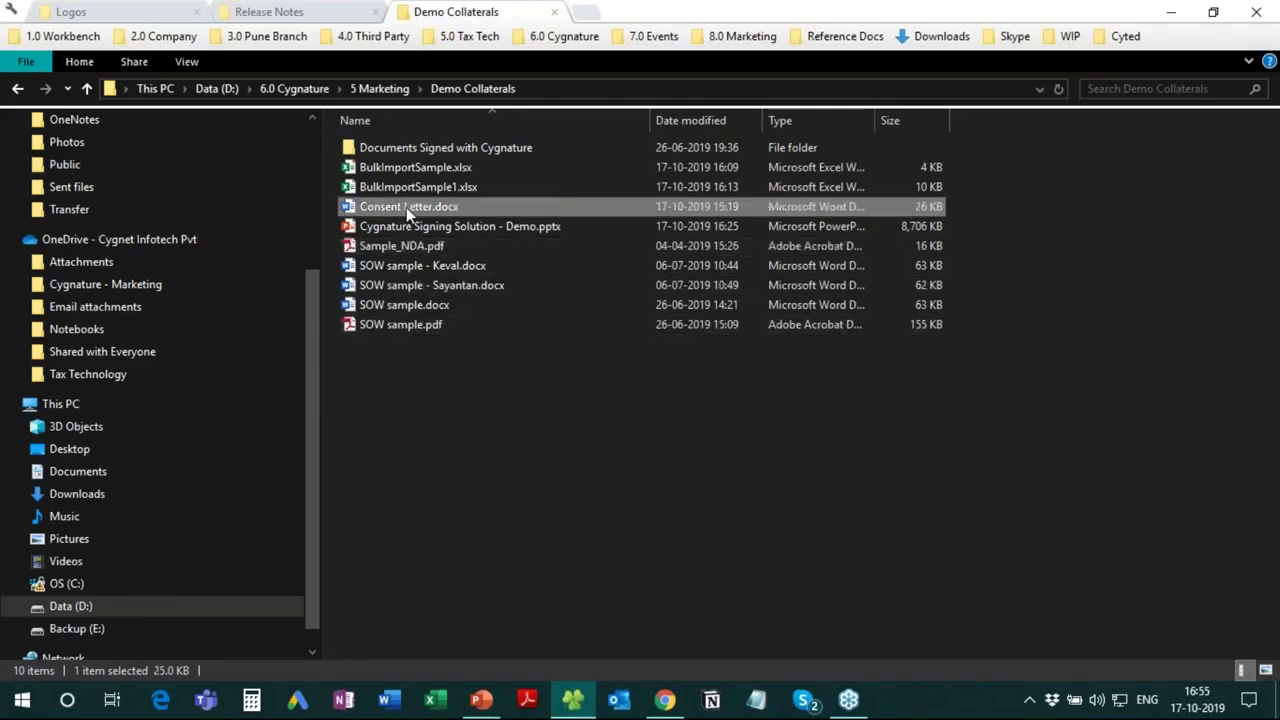
{"action": "double_click", "coordinate": [406, 207]}
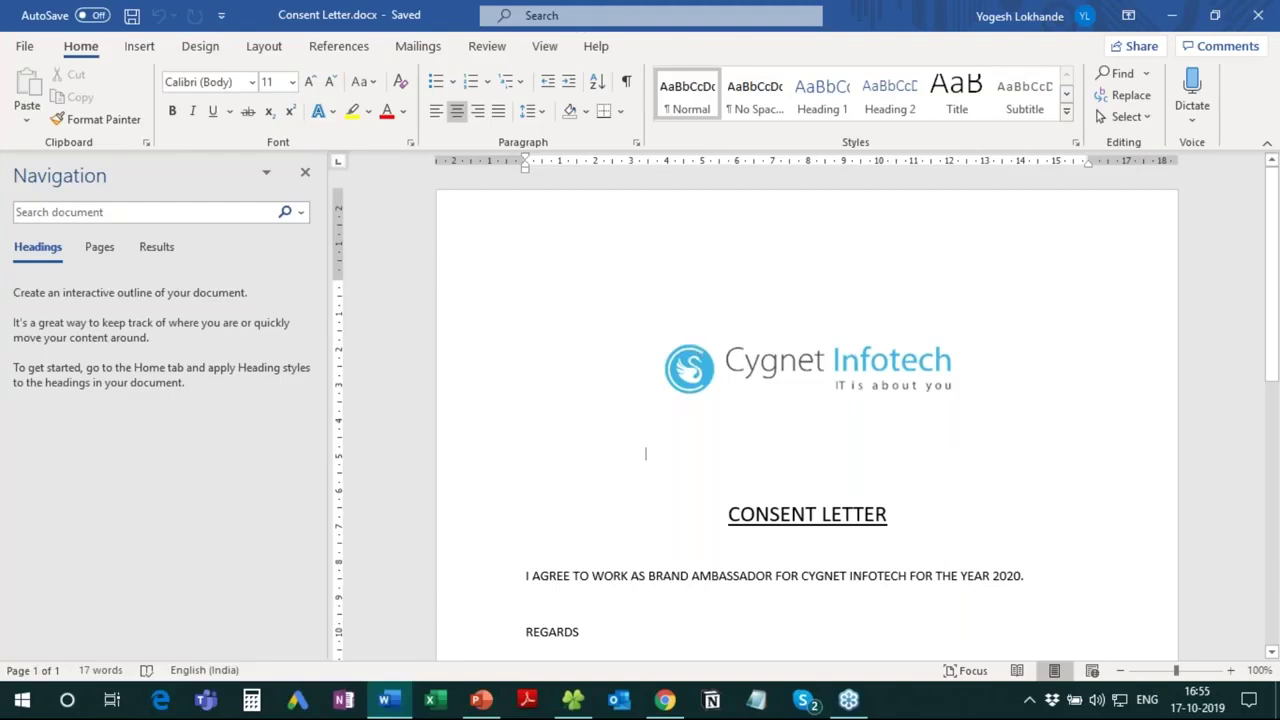
Replace CYGNET INFOTECH with CYGNATURE in the consent letter, save it, and close Word.
{"action": "left_click", "coordinate": [1061, 576]}
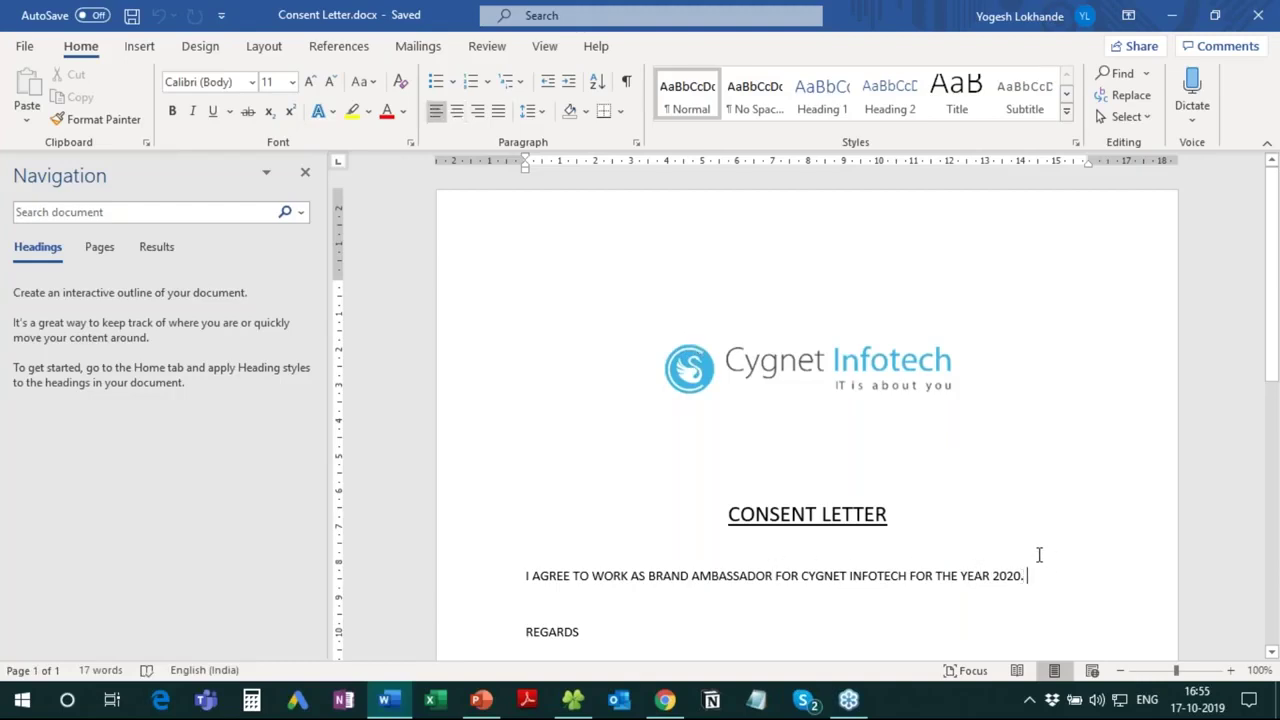
{"action": "left_click_drag", "start_coordinate": [776, 578], "coordinate": [908, 578]}
{"action": "left_click", "coordinate": [808, 578]}
{"action": "left_click_drag", "start_coordinate": [808, 578], "coordinate": [906, 578]}
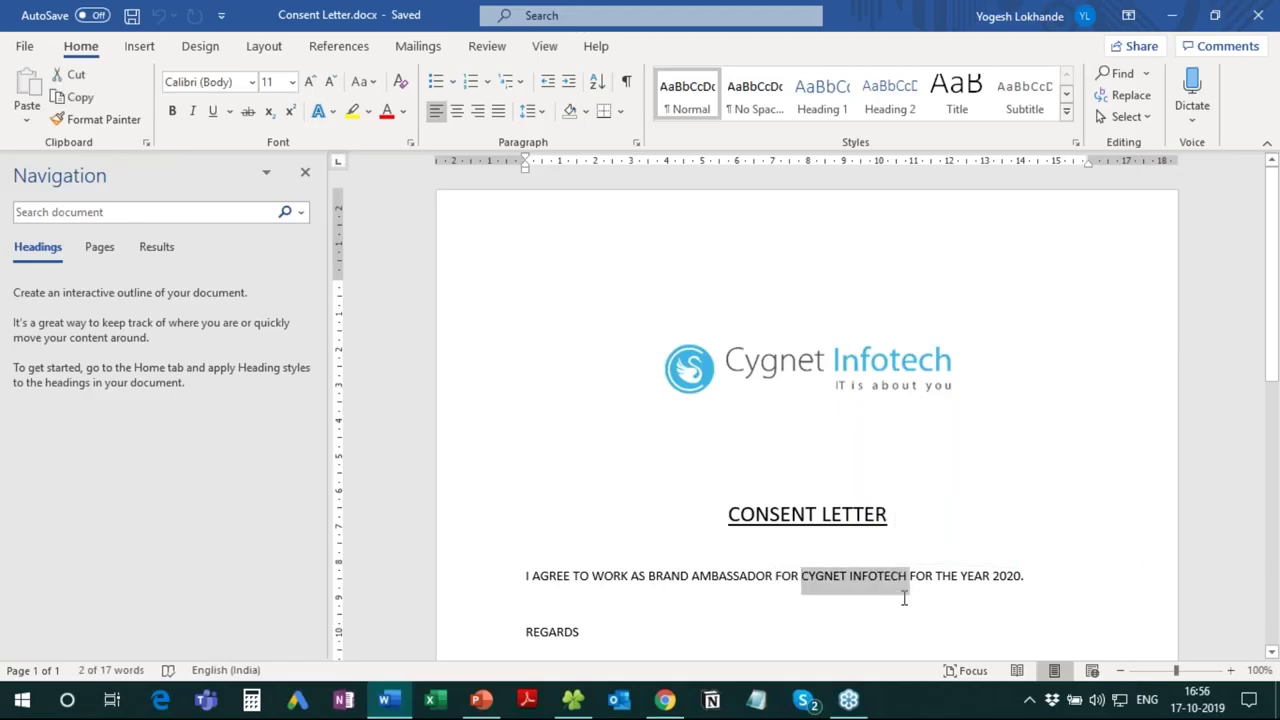
{"action": "type", "text": "CYGNATURE"}
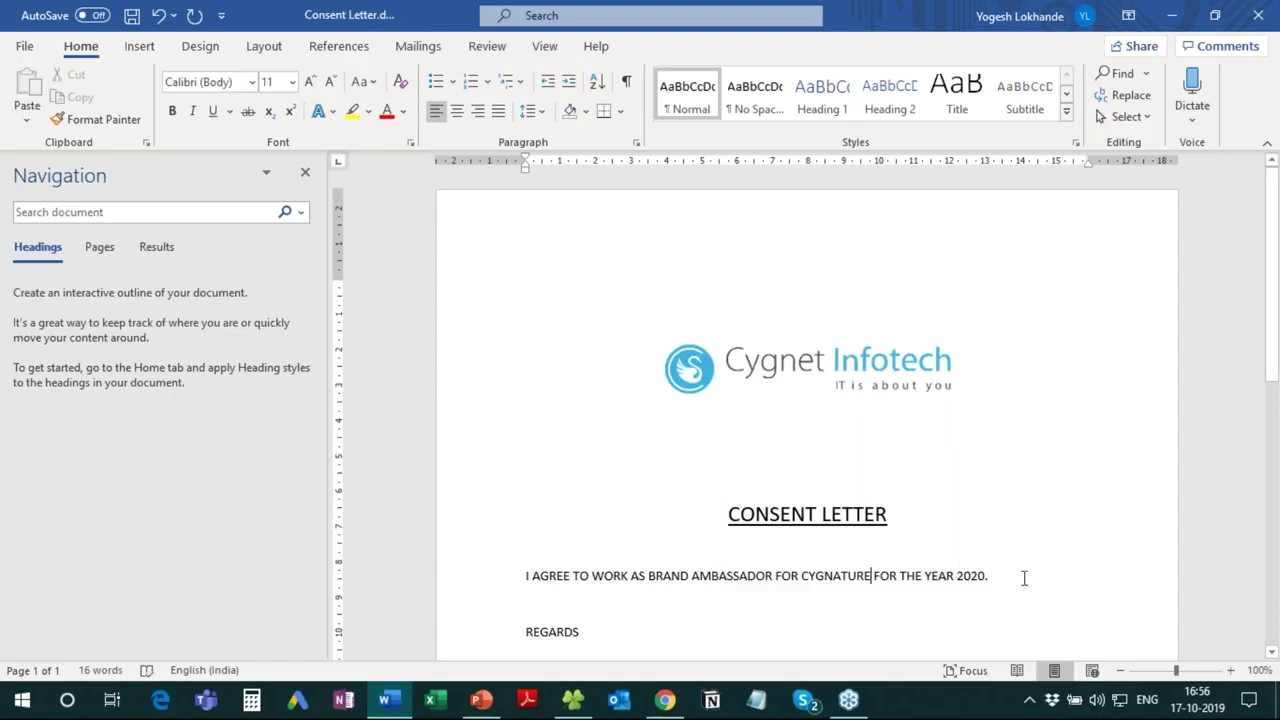
{"action": "scroll", "coordinate": [823, 528], "scroll_direction": "down", "scroll_amount": 3}
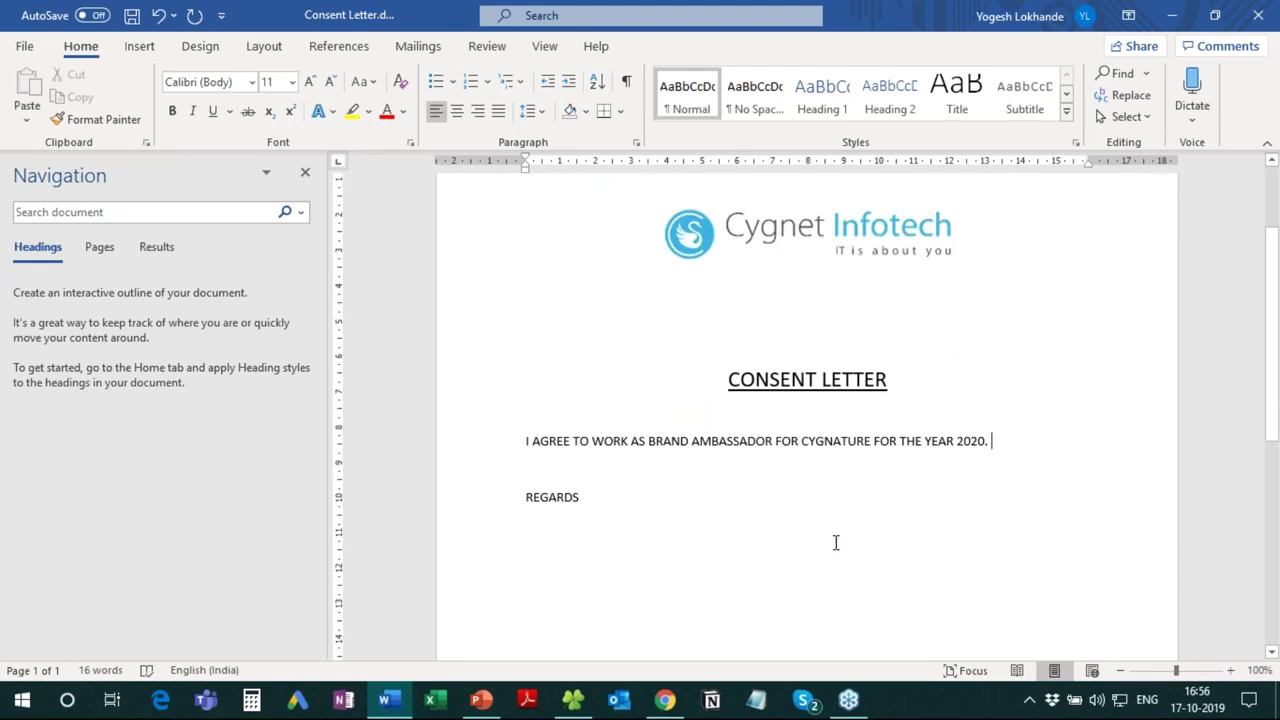
{"action": "key", "text": "ctrl+s"}
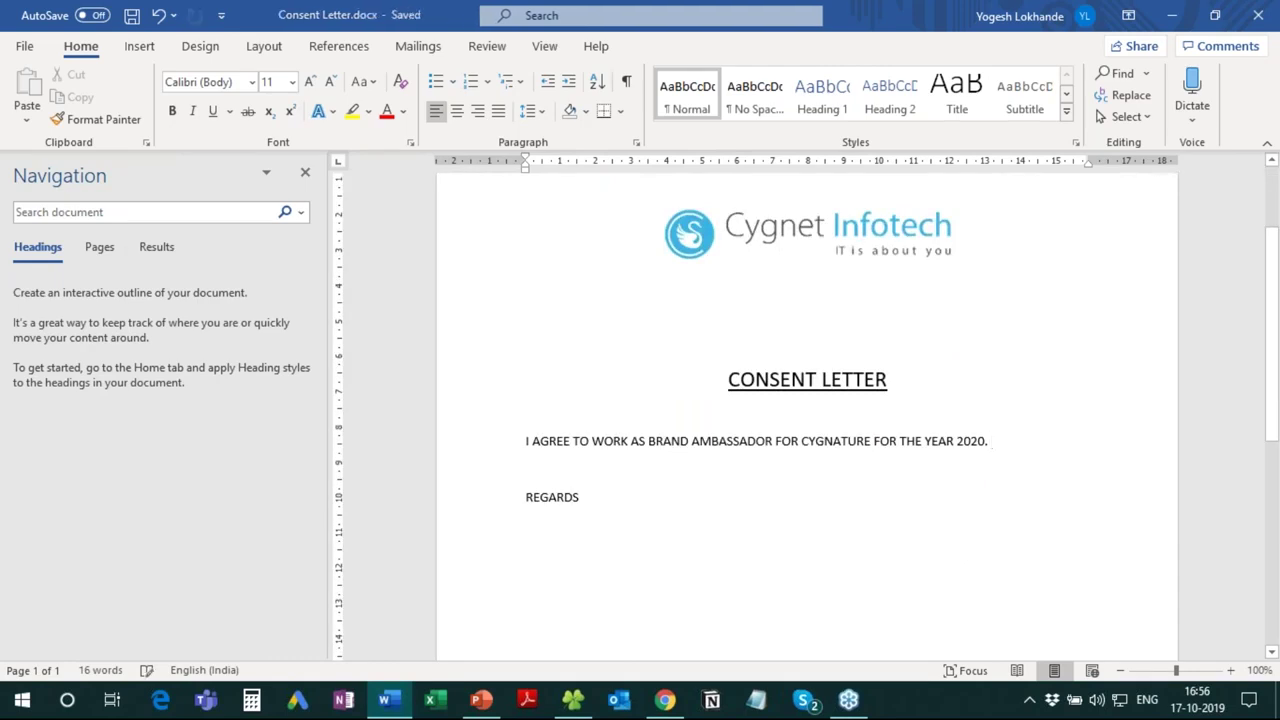
{"action": "left_click", "coordinate": [1260, 16]}
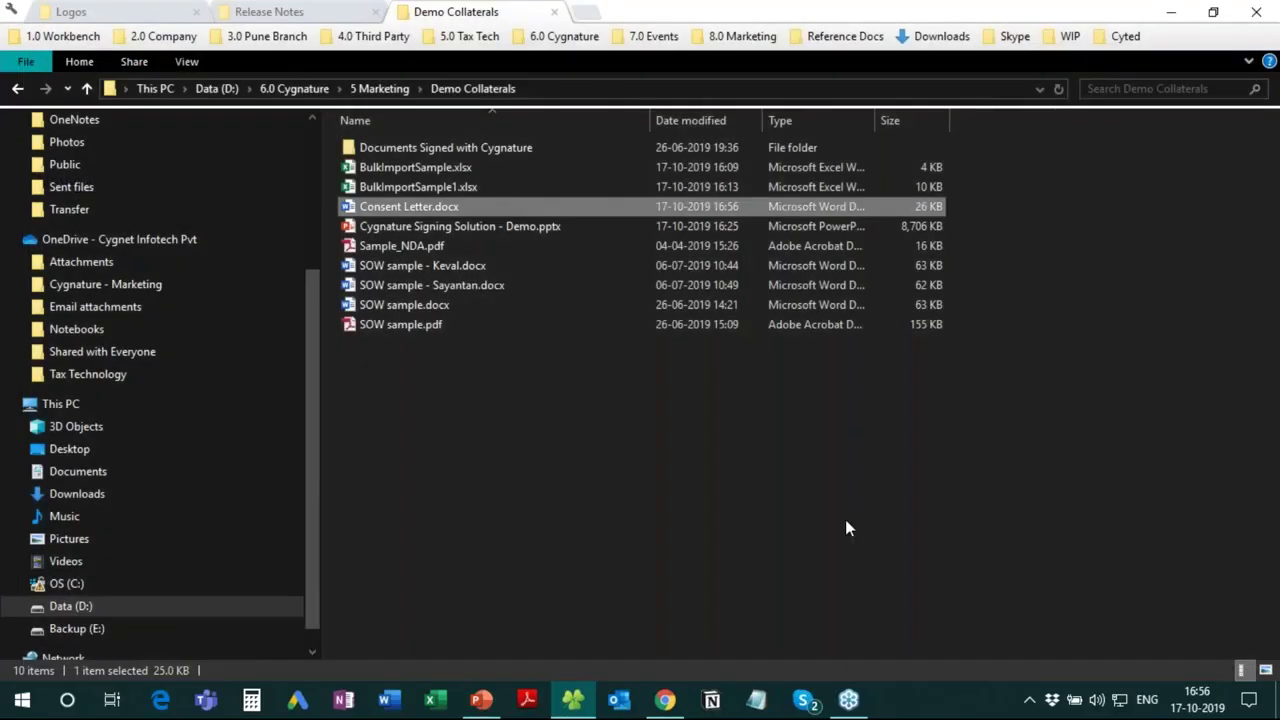
Drag Consent Letter.docx from the Demo Collaterals folder into Cygnature to upload it for signing.
{"action": "left_click", "coordinate": [664, 700]}
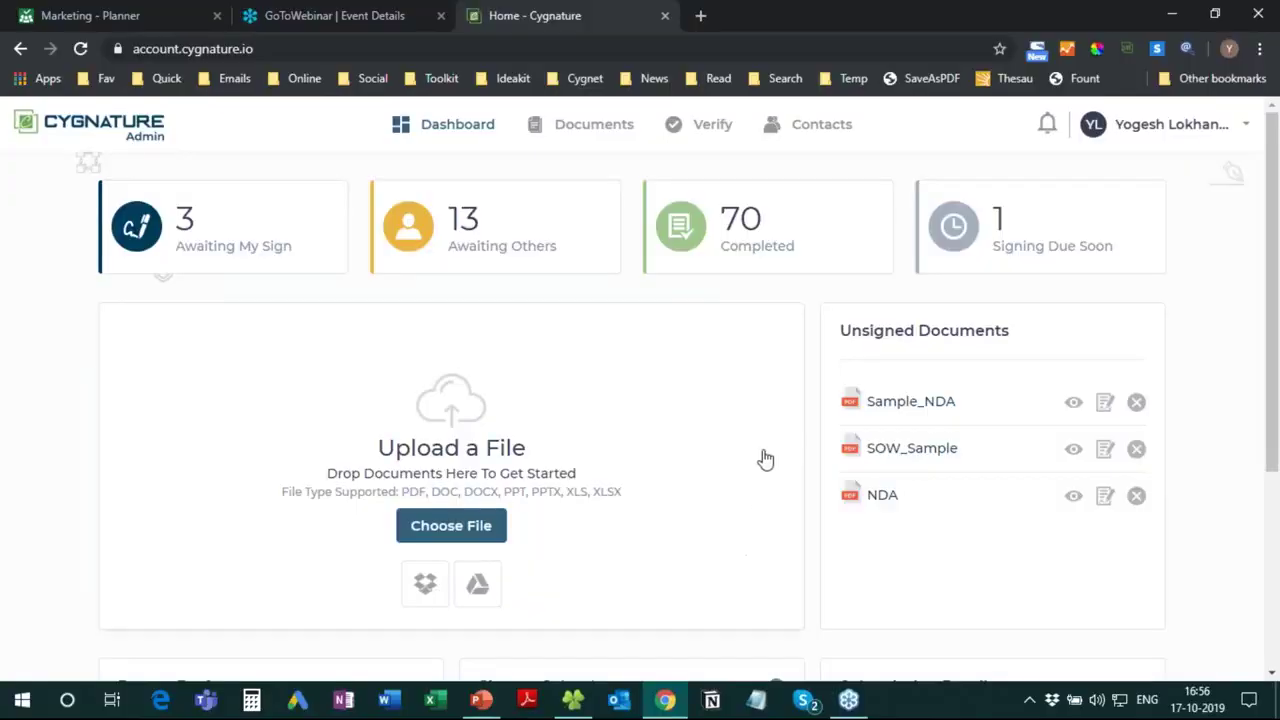
{"action": "left_click", "coordinate": [574, 706]}
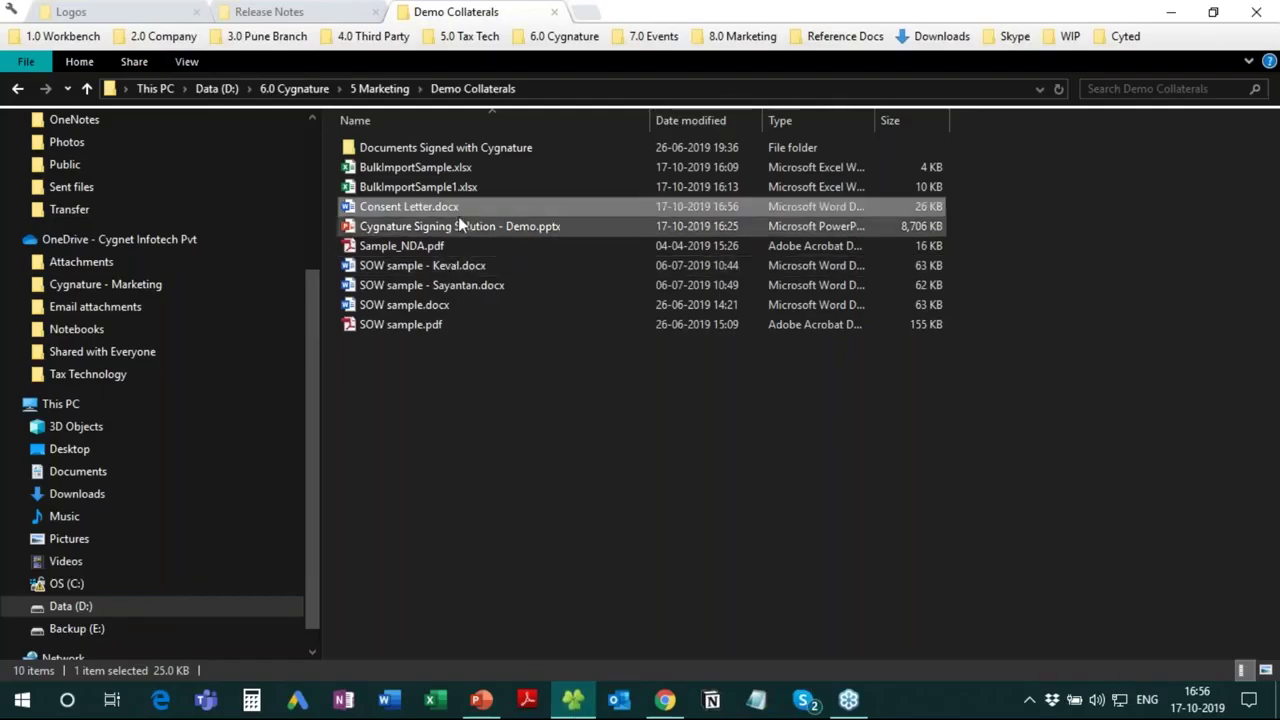
{"action": "left_click_drag", "start_coordinate": [455, 208], "coordinate": [560, 520]}
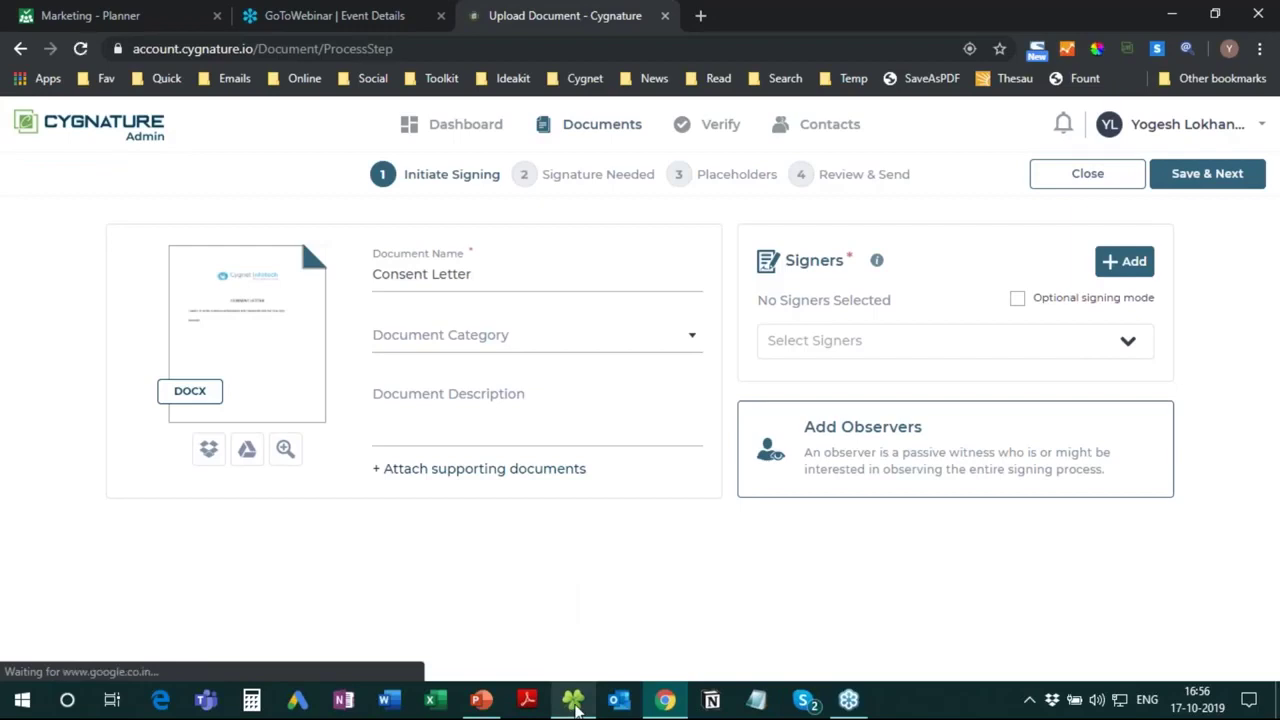
Open the Bulk Import signers dialog for the Consent Letter and bring up the Demo Collaterals folder.
{"action": "mouse_move", "coordinate": [574, 705]}
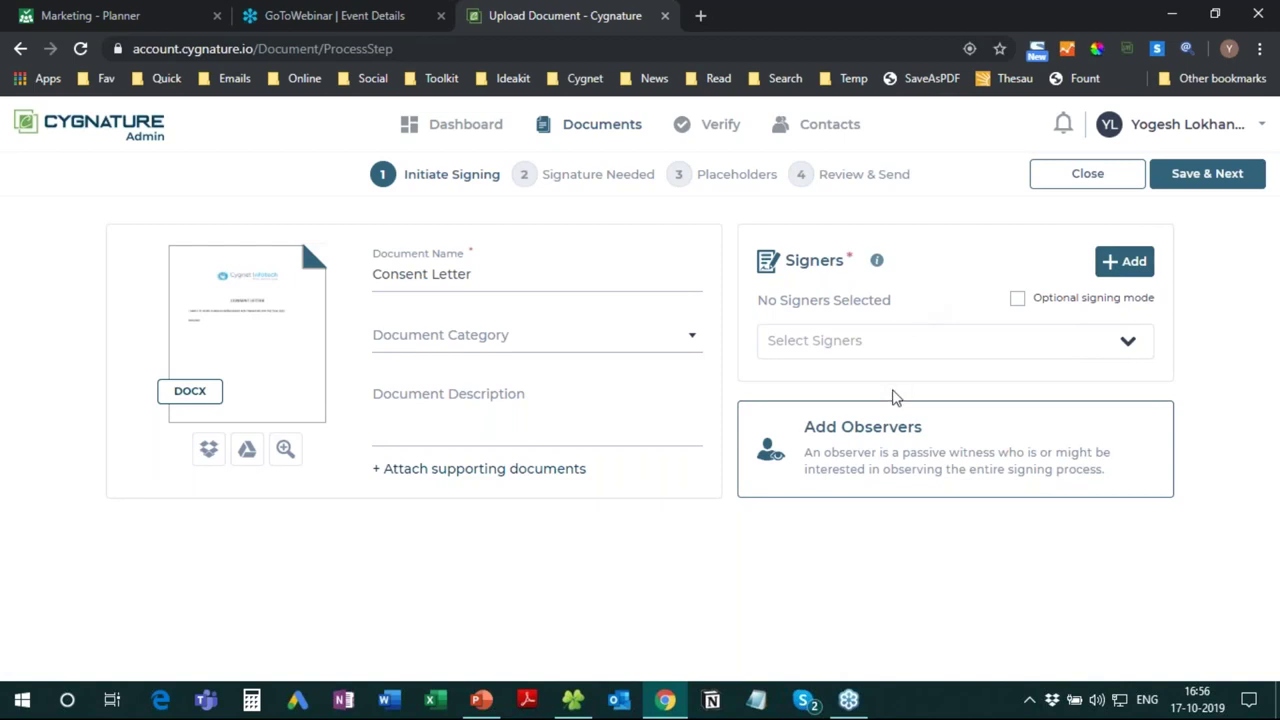
{"action": "left_click", "coordinate": [1126, 266]}
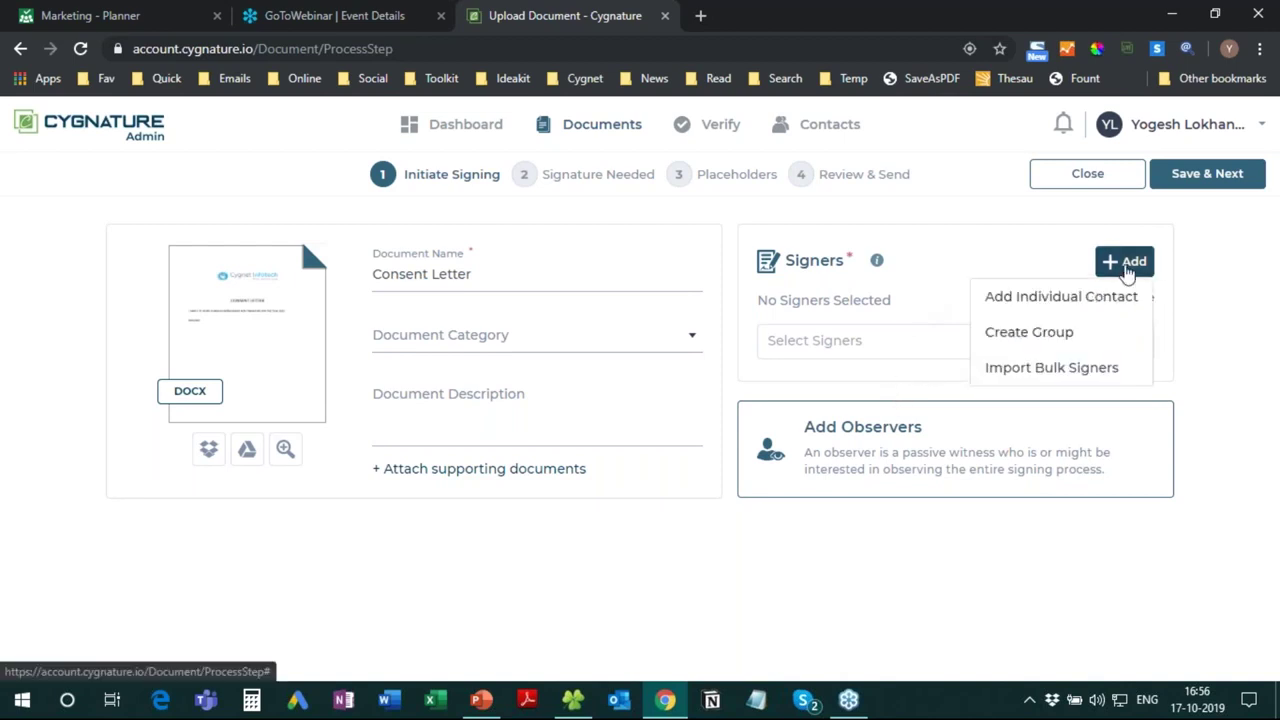
{"action": "left_click", "coordinate": [1048, 369]}
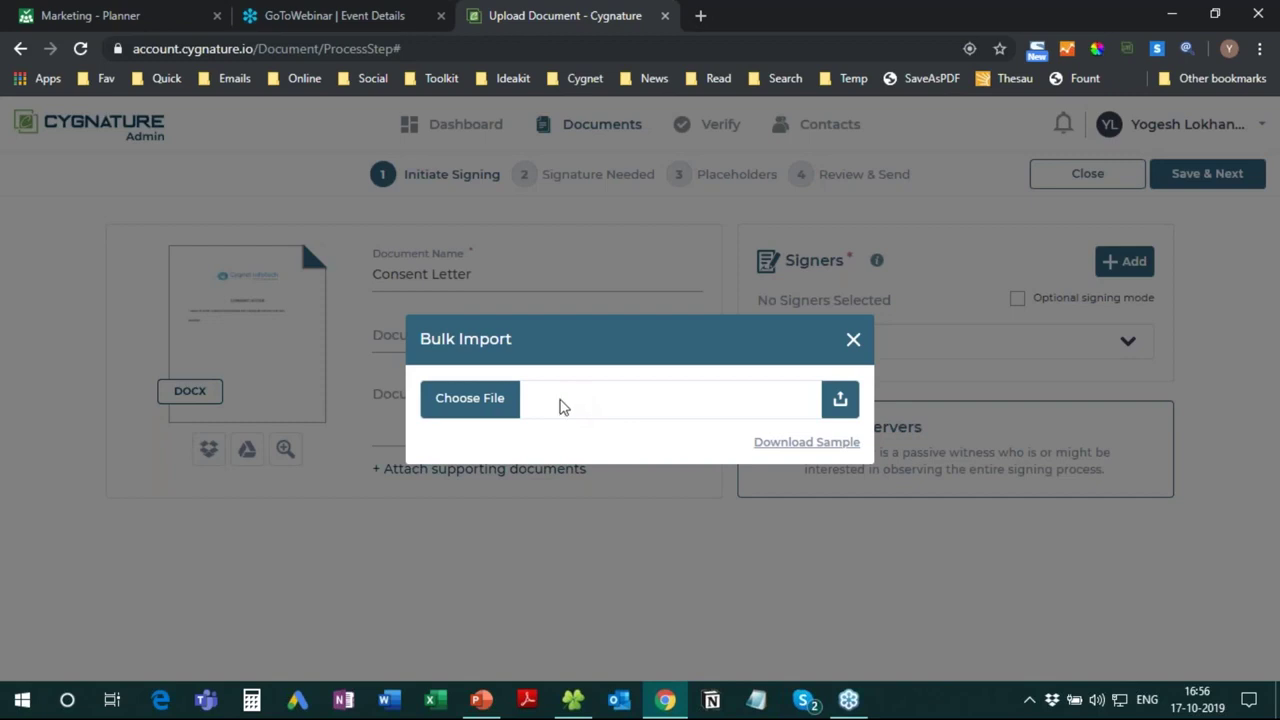
{"action": "left_click", "coordinate": [572, 707]}
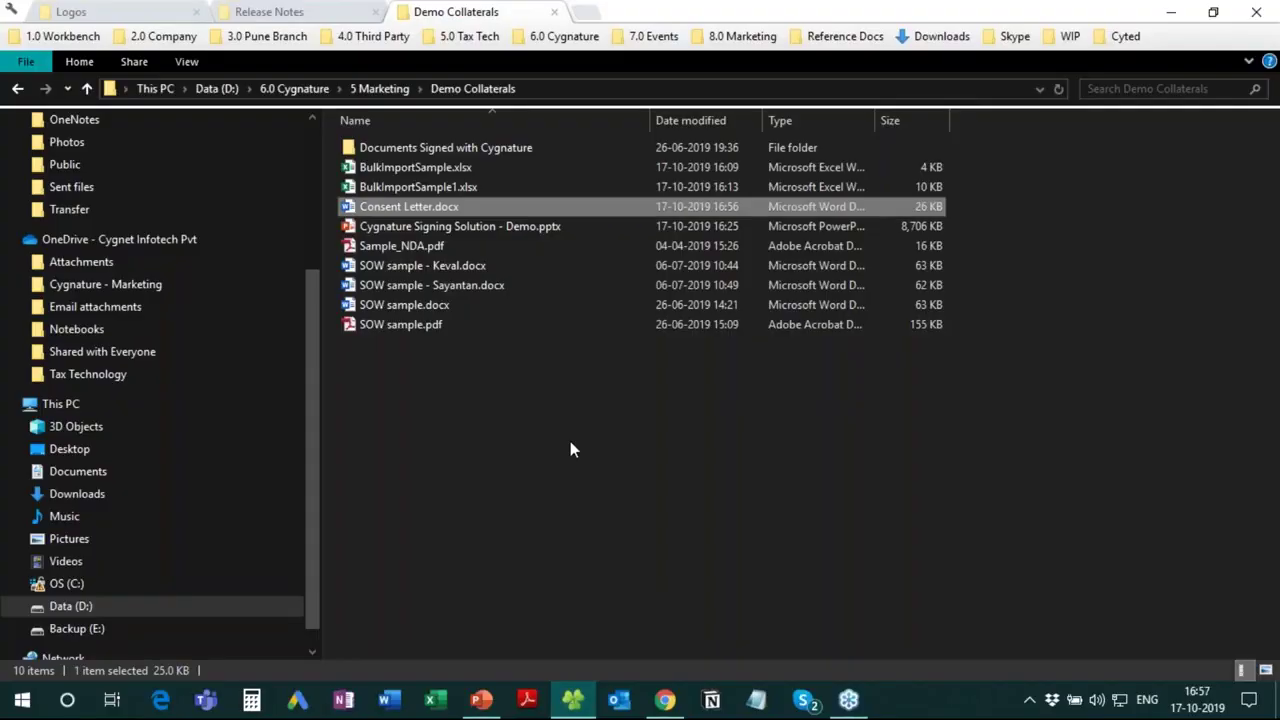
Open BulkImportSample1.xlsx in Excel to review its four signers, then close it.
{"action": "key", "text": "Up"}
{"action": "key", "text": "Return"}
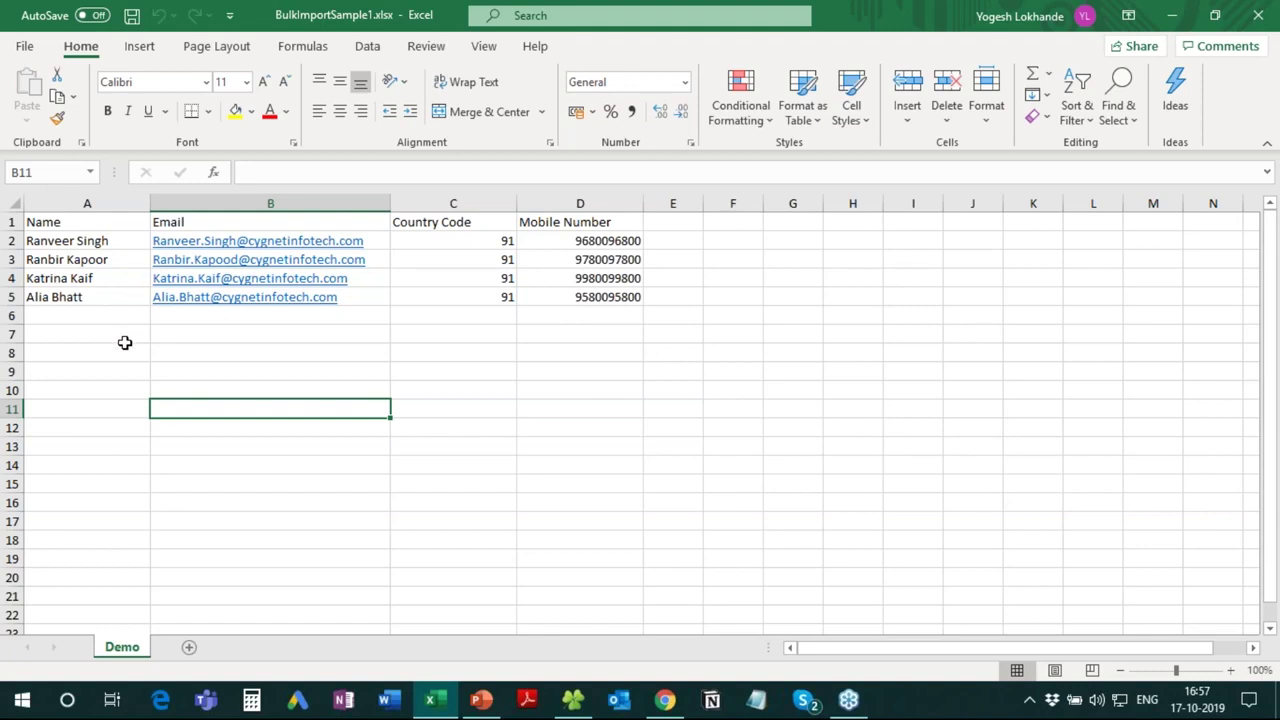
{"action": "left_click", "coordinate": [1259, 21]}
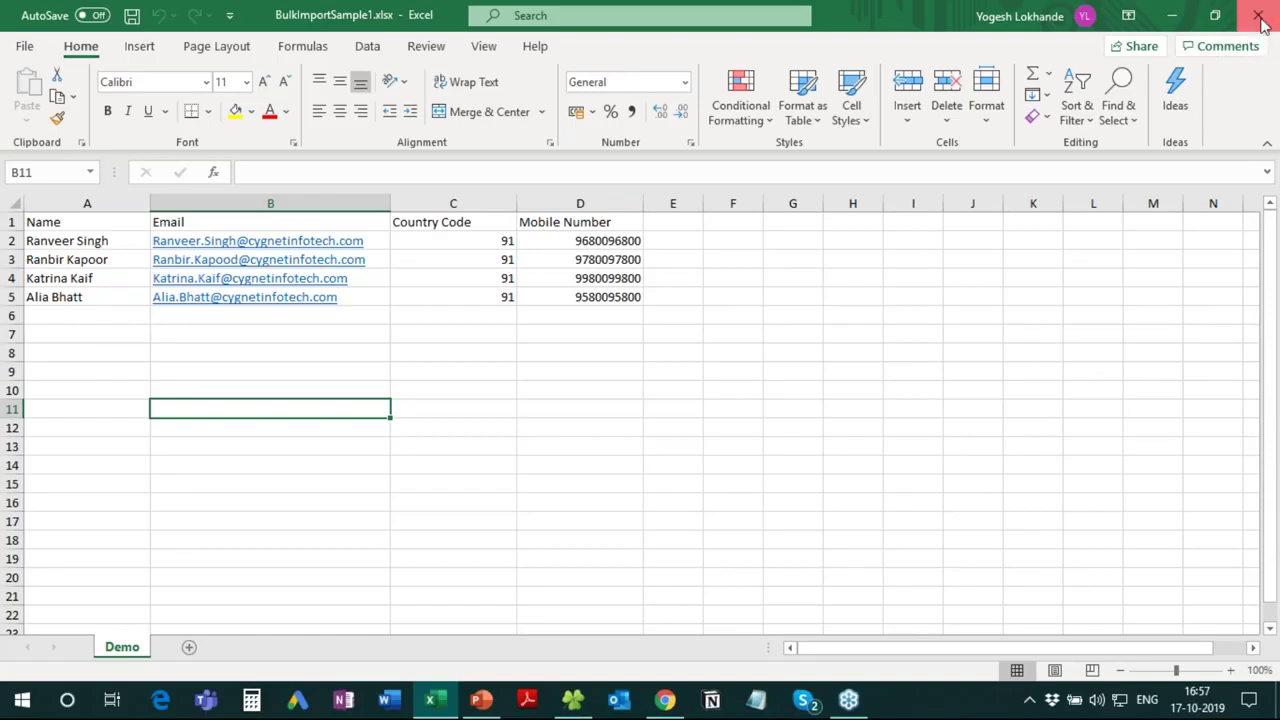
Upload BulkImportSample1.xlsx in the Bulk Import dialog to add its contacts as Bulk Signers.
{"action": "left_click", "coordinate": [664, 700]}
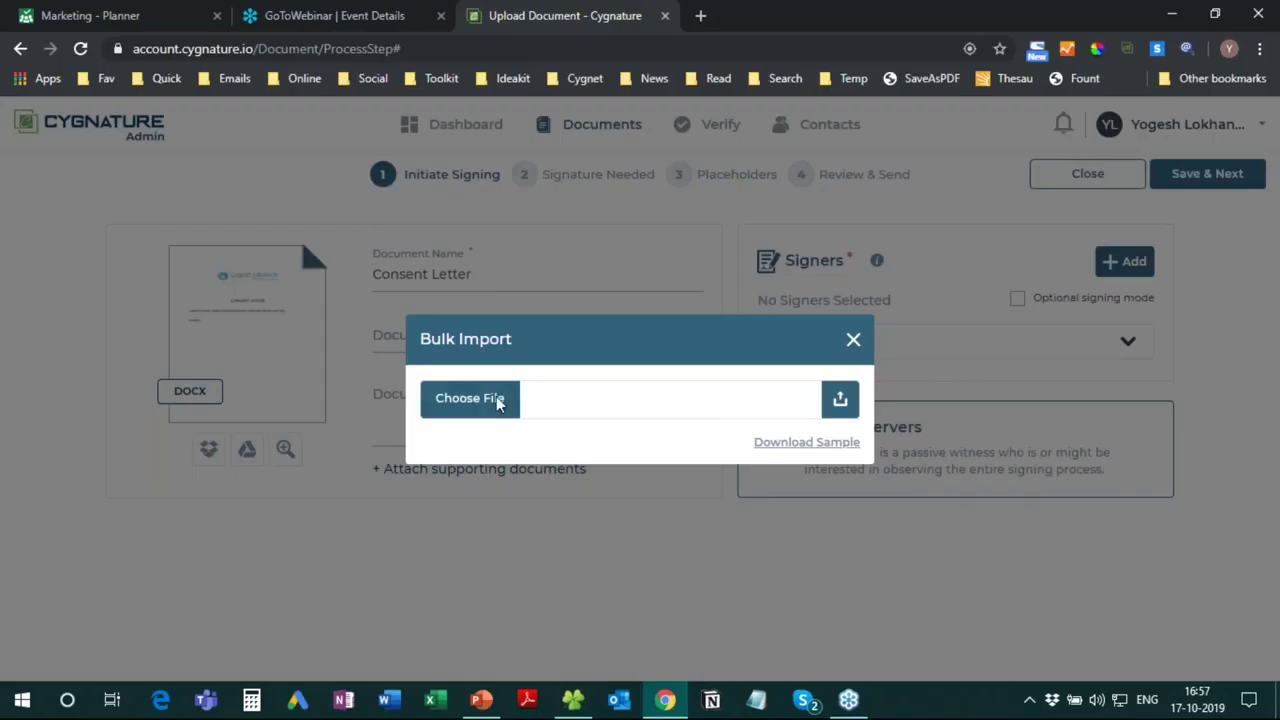
{"action": "left_click", "coordinate": [497, 397]}
{"action": "left_click", "coordinate": [338, 172]}
{"action": "left_click", "coordinate": [486, 420]}
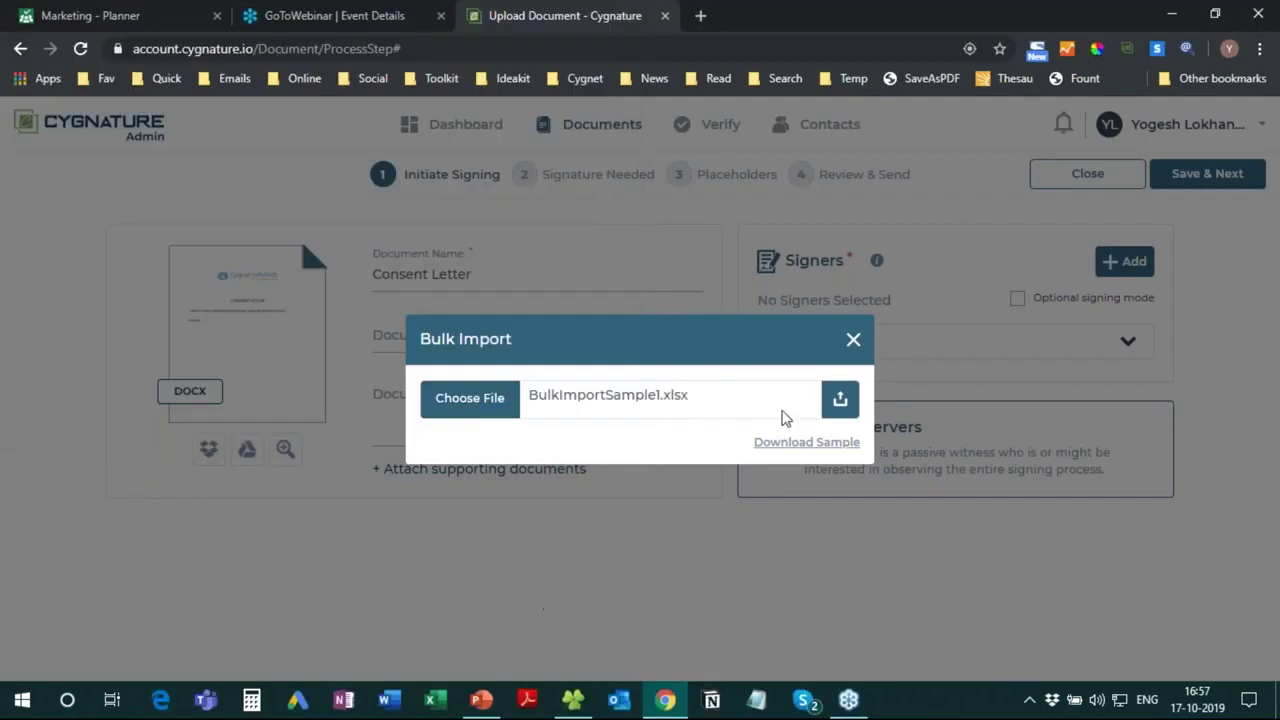
{"action": "left_click", "coordinate": [839, 401]}
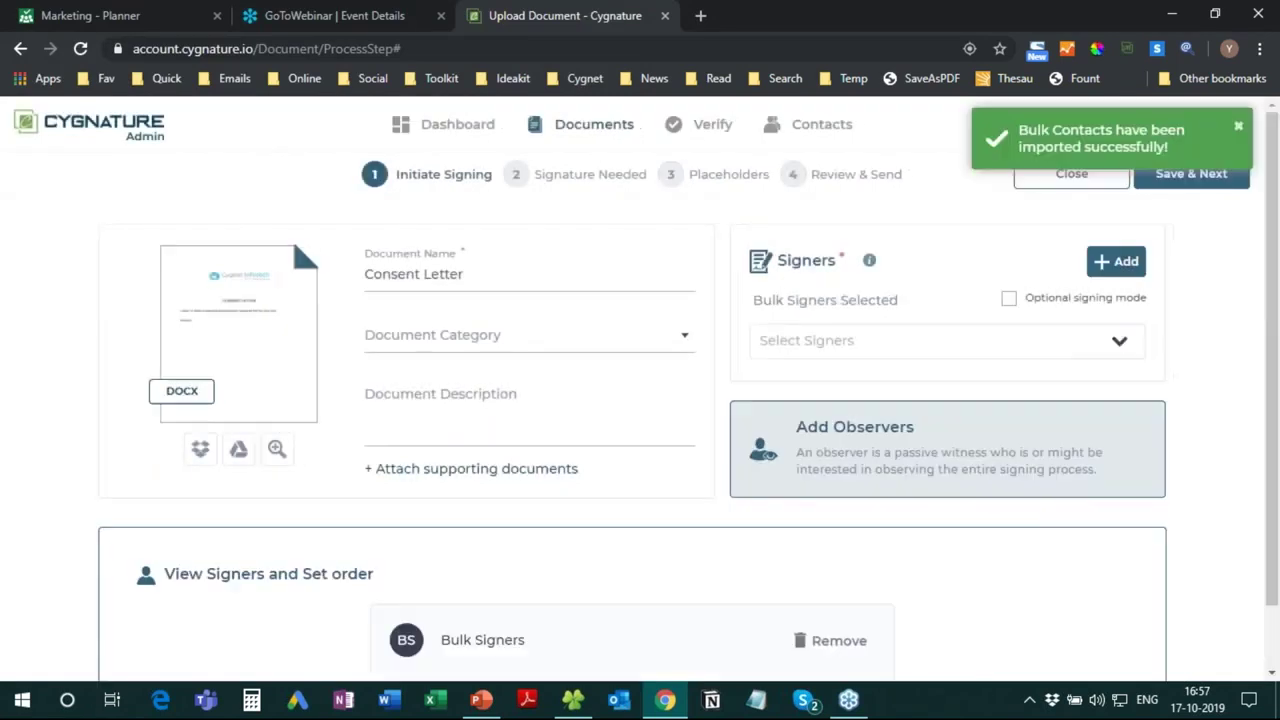
{"action": "scroll", "coordinate": [677, 497], "scroll_direction": "down", "scroll_amount": 1}
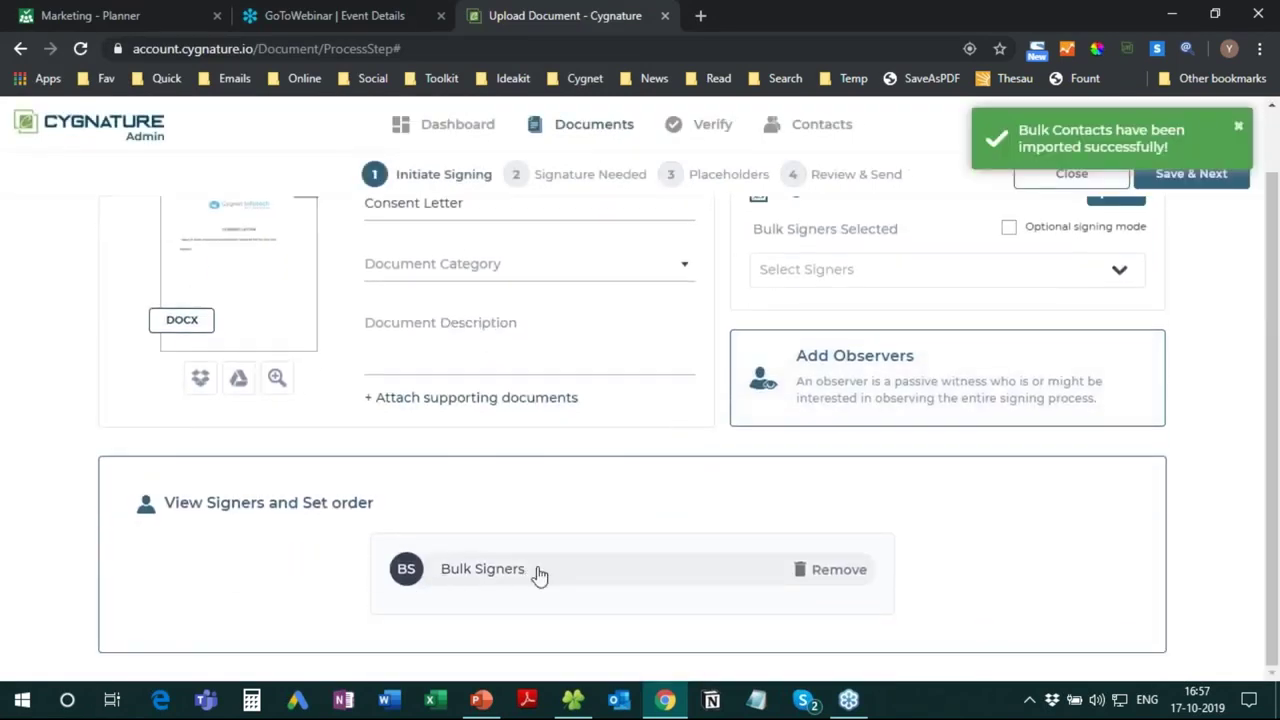
{"action": "scroll", "coordinate": [537, 569], "scroll_direction": "up", "scroll_amount": 1}
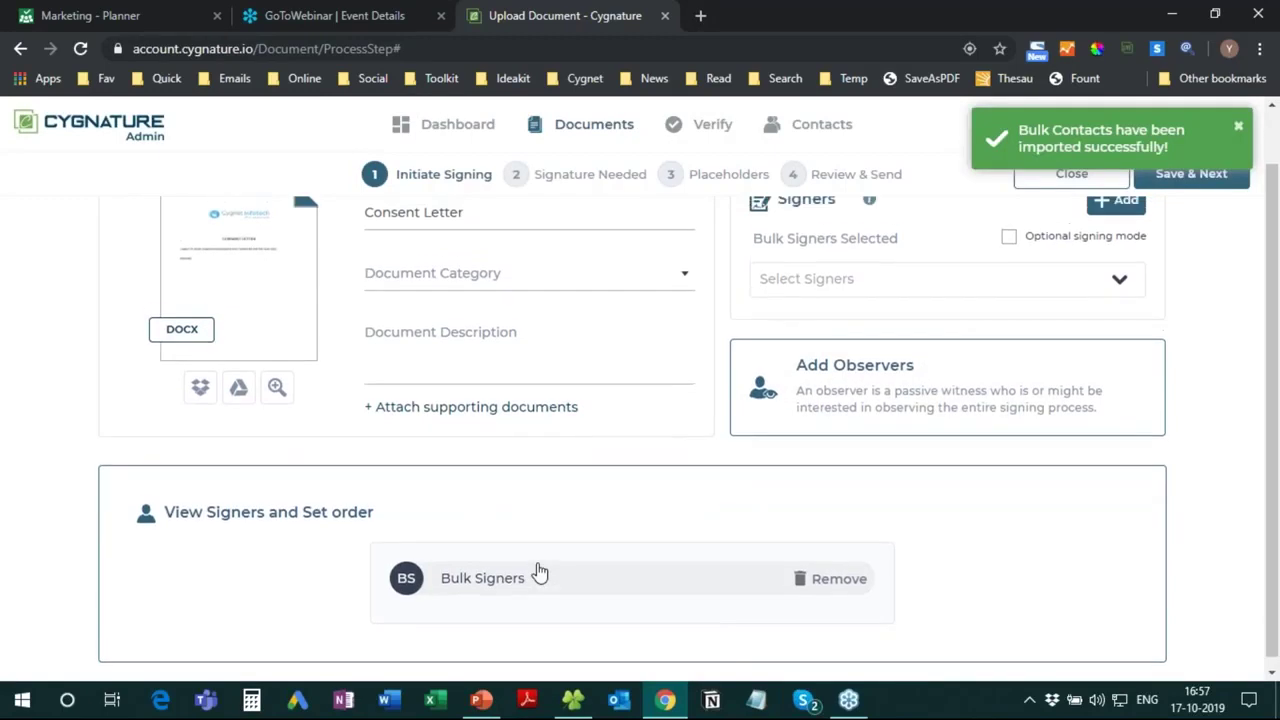
Draw an E-Signature placeholder for Bulk Signers below REGARDS and send the Consent Letter.
{"action": "left_click", "coordinate": [1176, 190]}
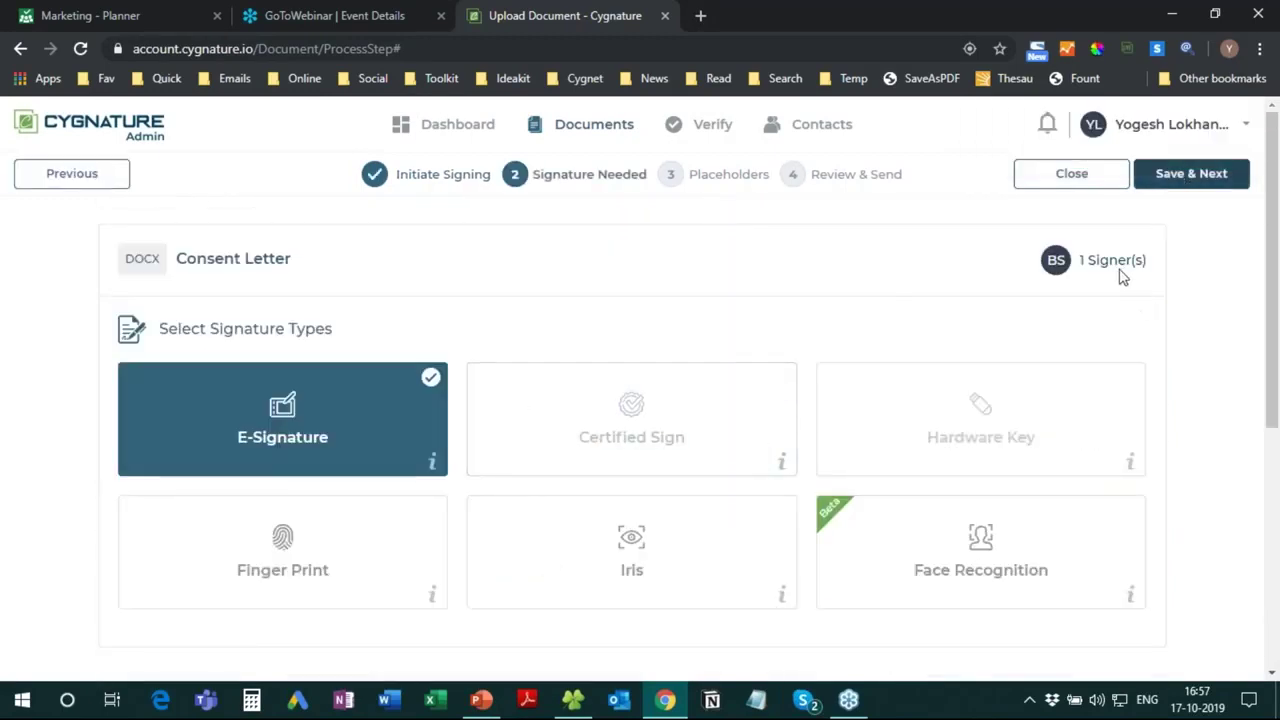
{"action": "left_click", "coordinate": [1188, 176]}
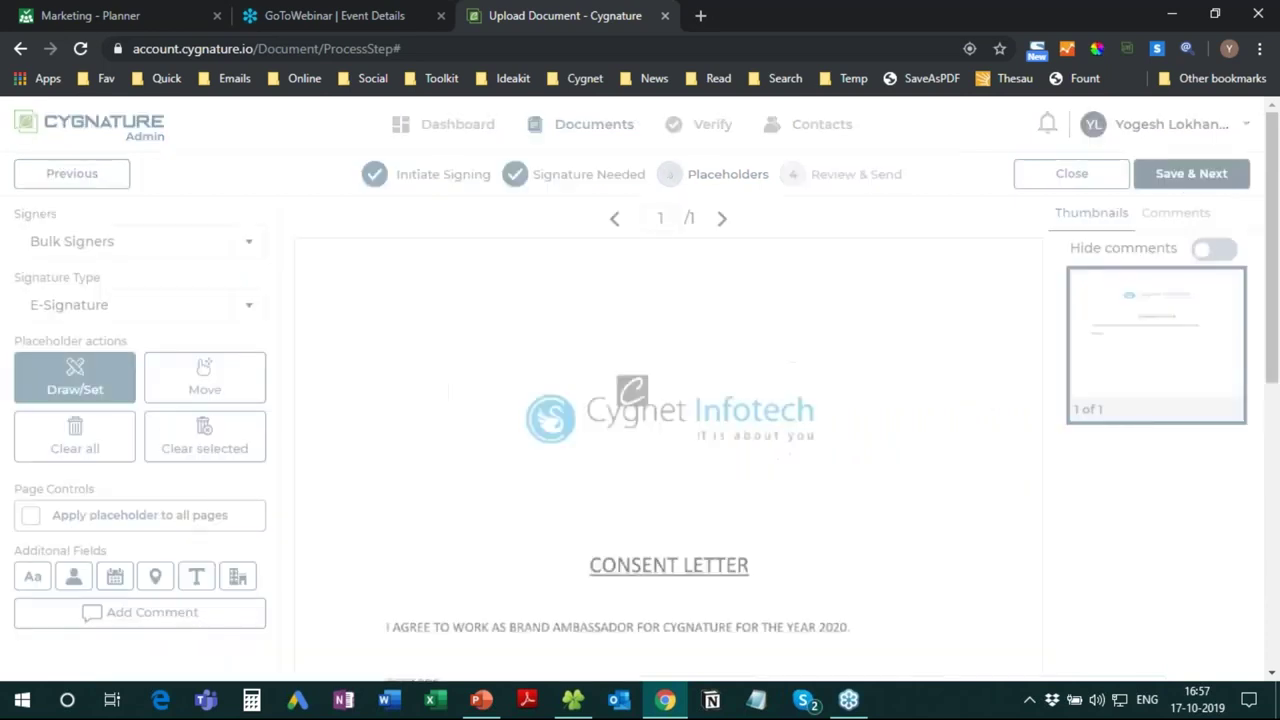
{"action": "scroll", "coordinate": [764, 462], "scroll_direction": "down", "scroll_amount": 3}
{"action": "mouse_move", "coordinate": [388, 343]}
{"action": "left_mouse_down"}
{"action": "mouse_move", "coordinate": [500, 391]}
{"action": "mouse_move", "coordinate": [573, 404]}
{"action": "left_mouse_up"}
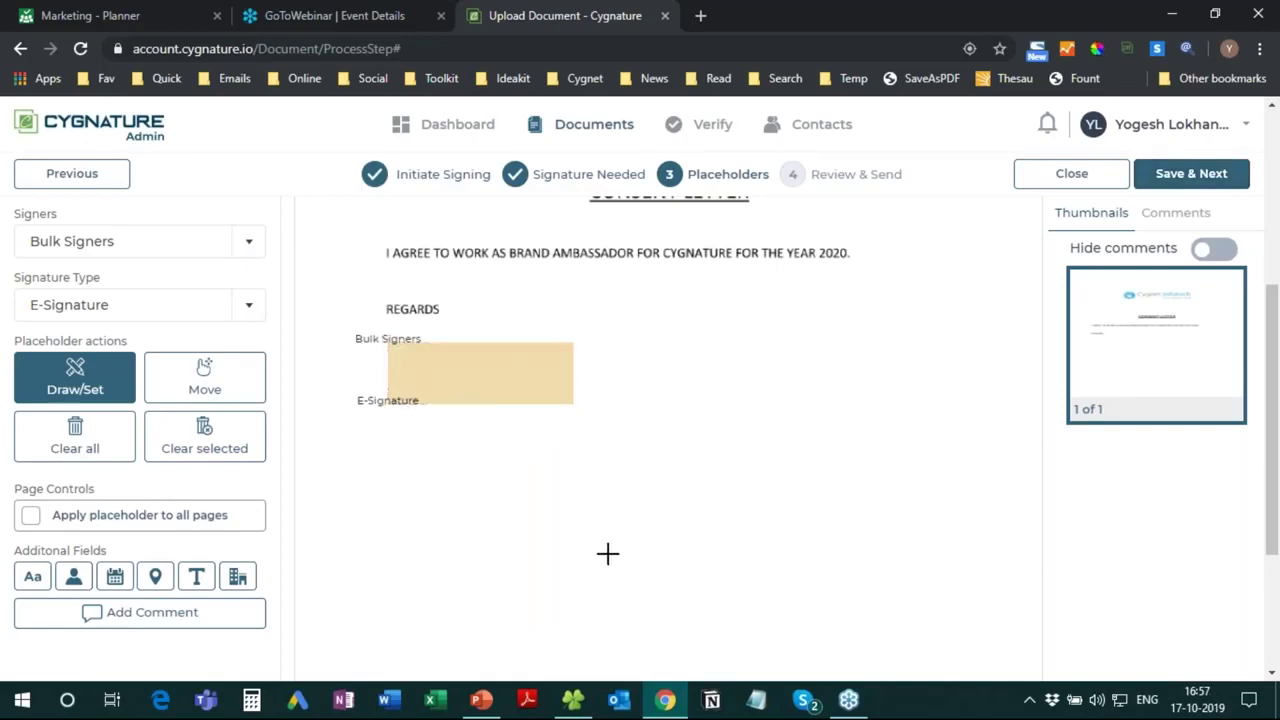
{"action": "left_click", "coordinate": [1206, 172]}
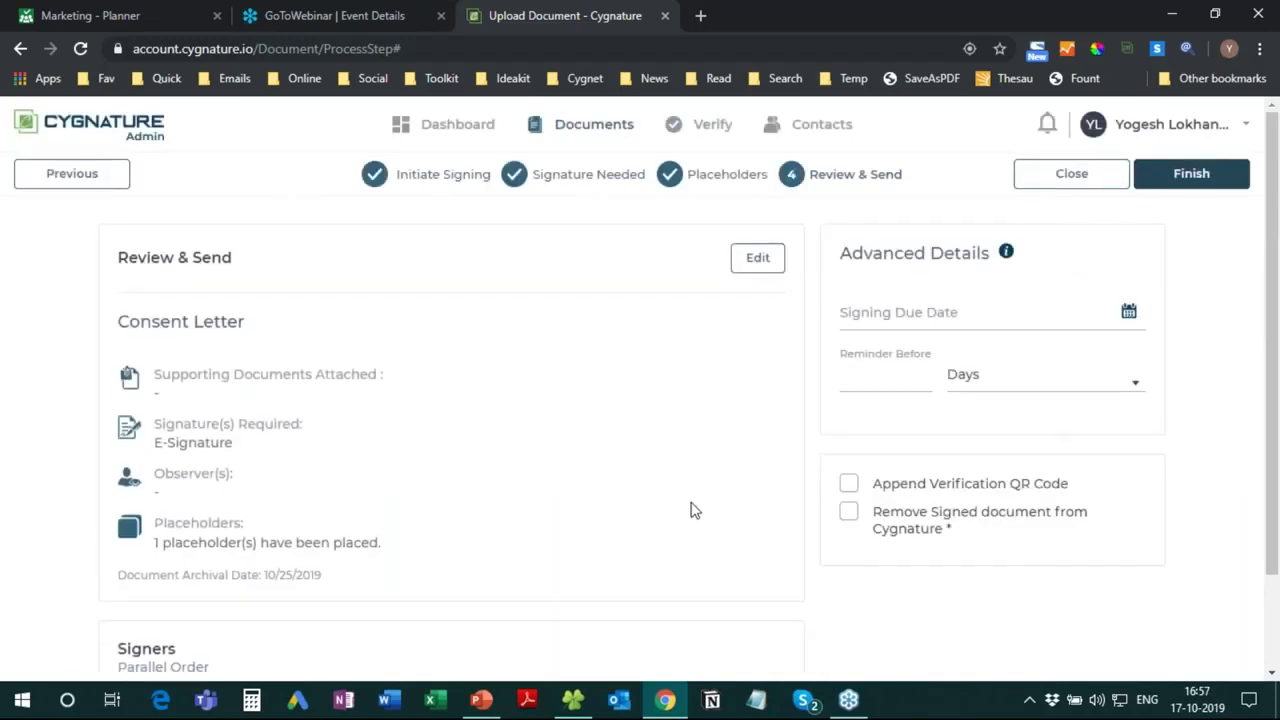
{"action": "left_click", "coordinate": [1190, 182]}
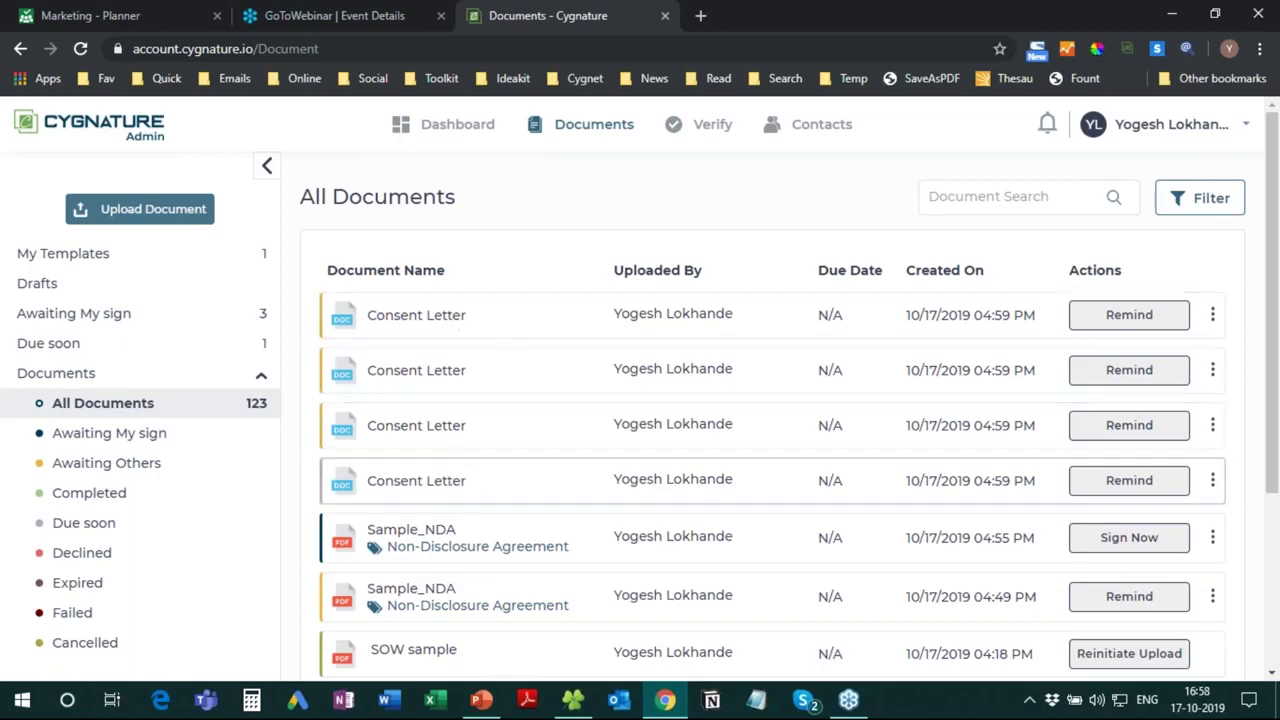
Review three sent Consent Letter copies, return to the dashboard, then switch to the presentation.
{"action": "left_click", "coordinate": [424, 317]}
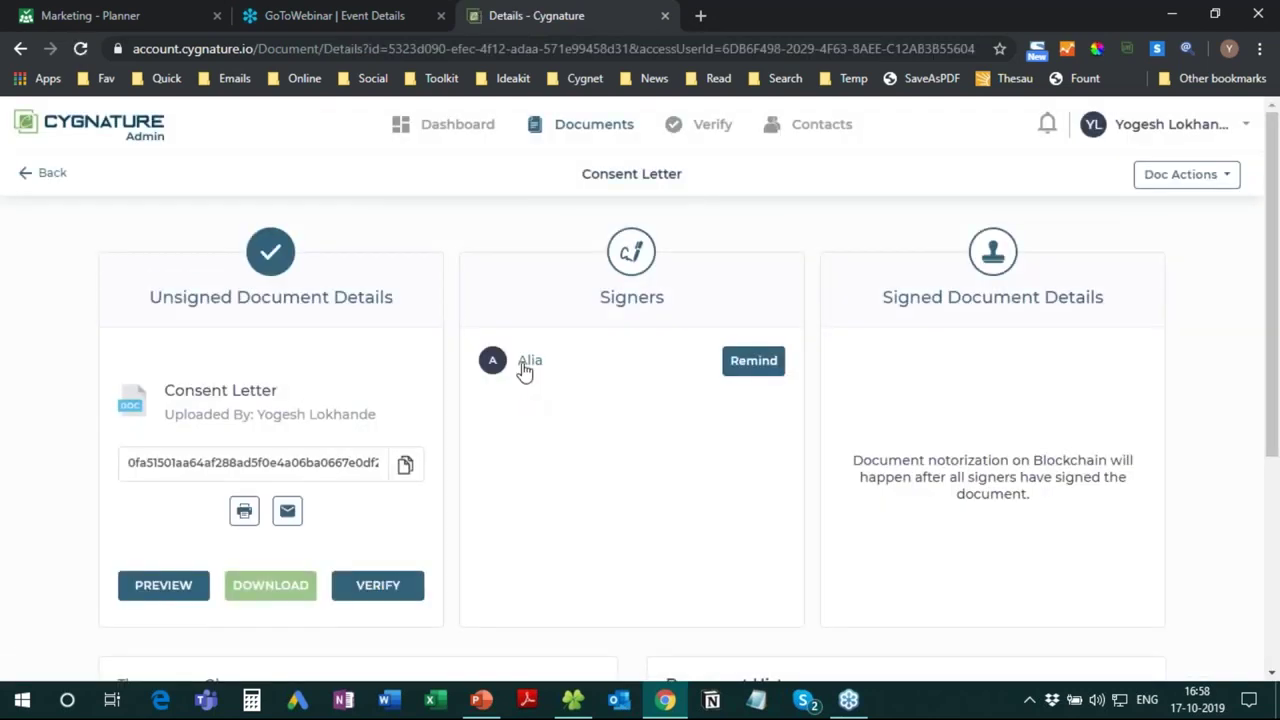
{"action": "left_click", "coordinate": [56, 176]}
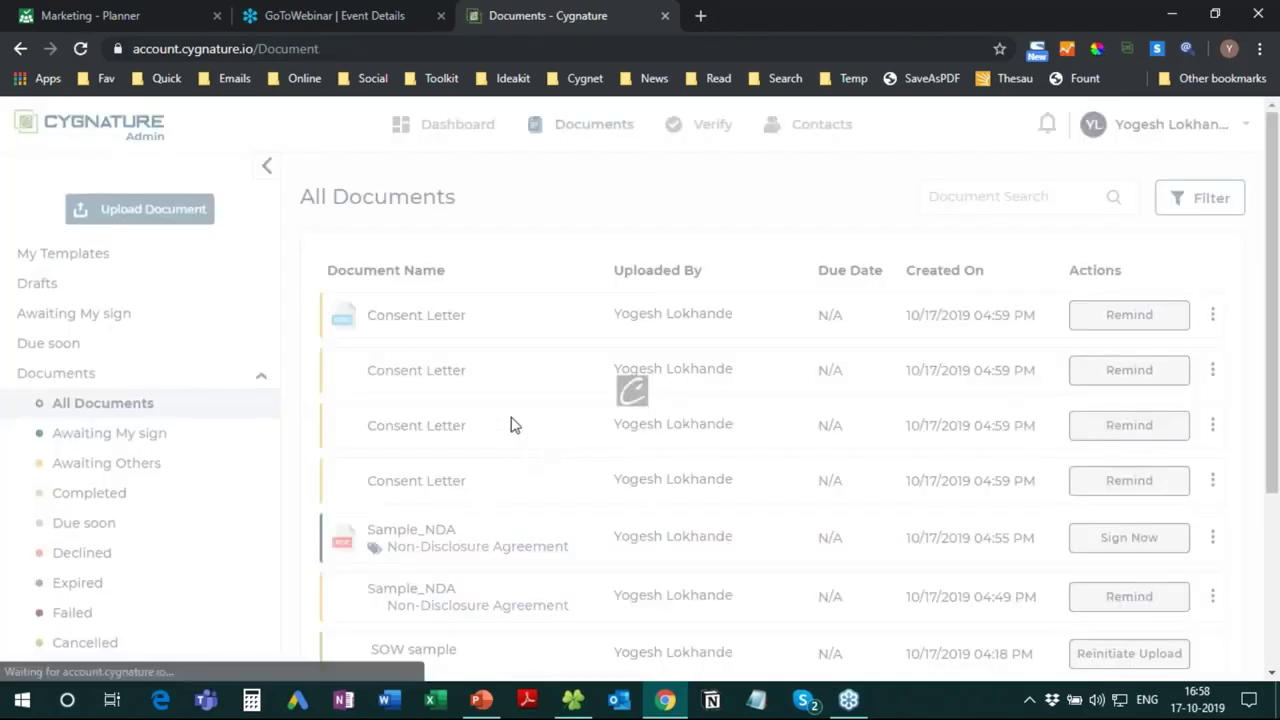
{"action": "left_click", "coordinate": [430, 373]}
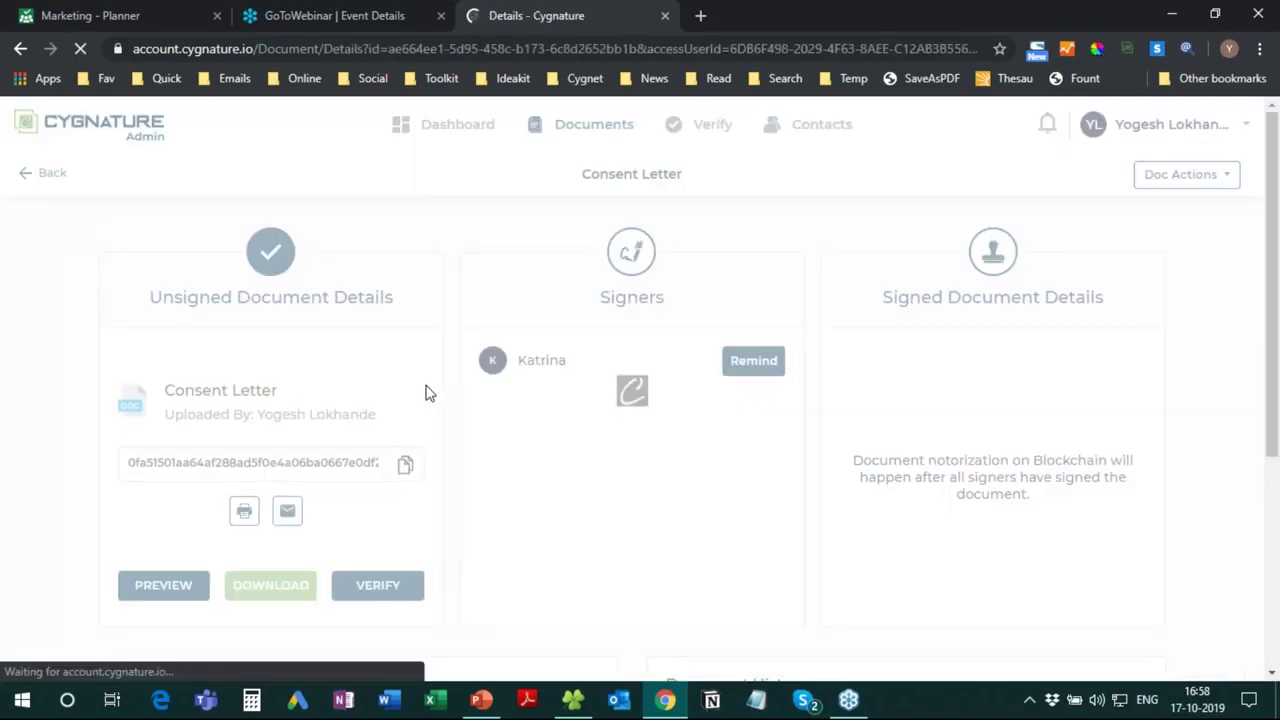
{"action": "left_click", "coordinate": [50, 175]}
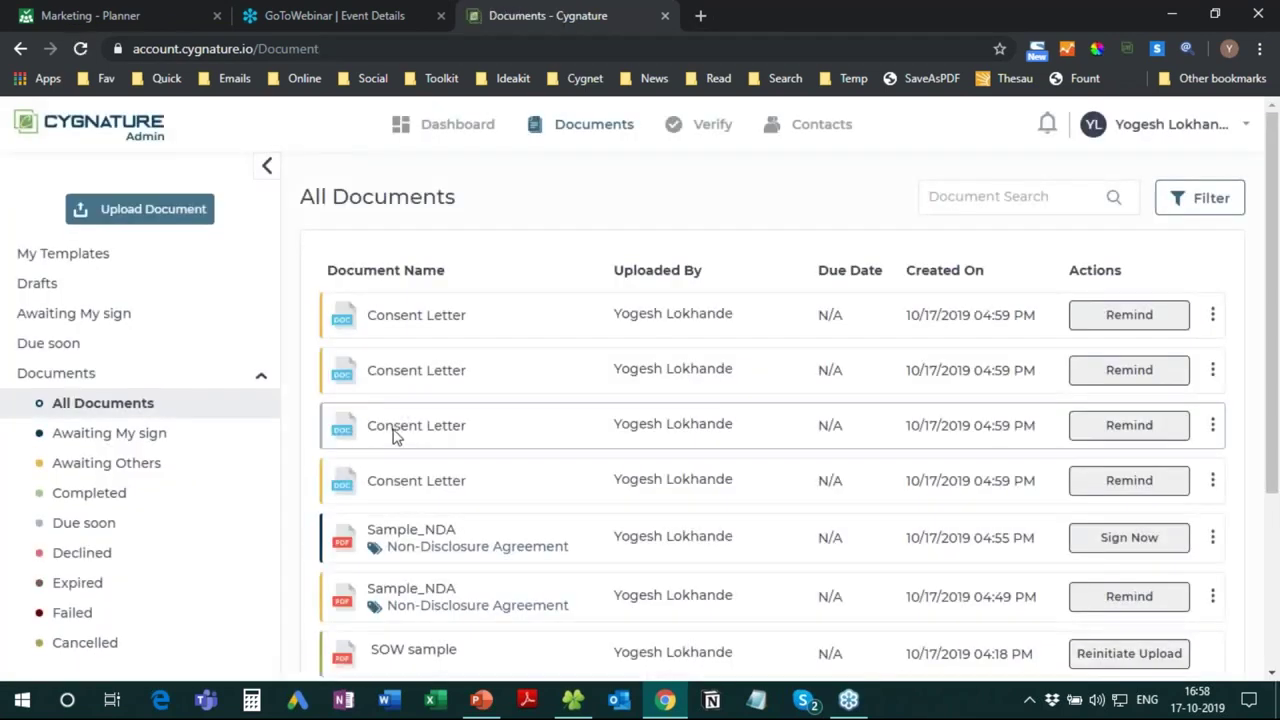
{"action": "left_click", "coordinate": [396, 435]}
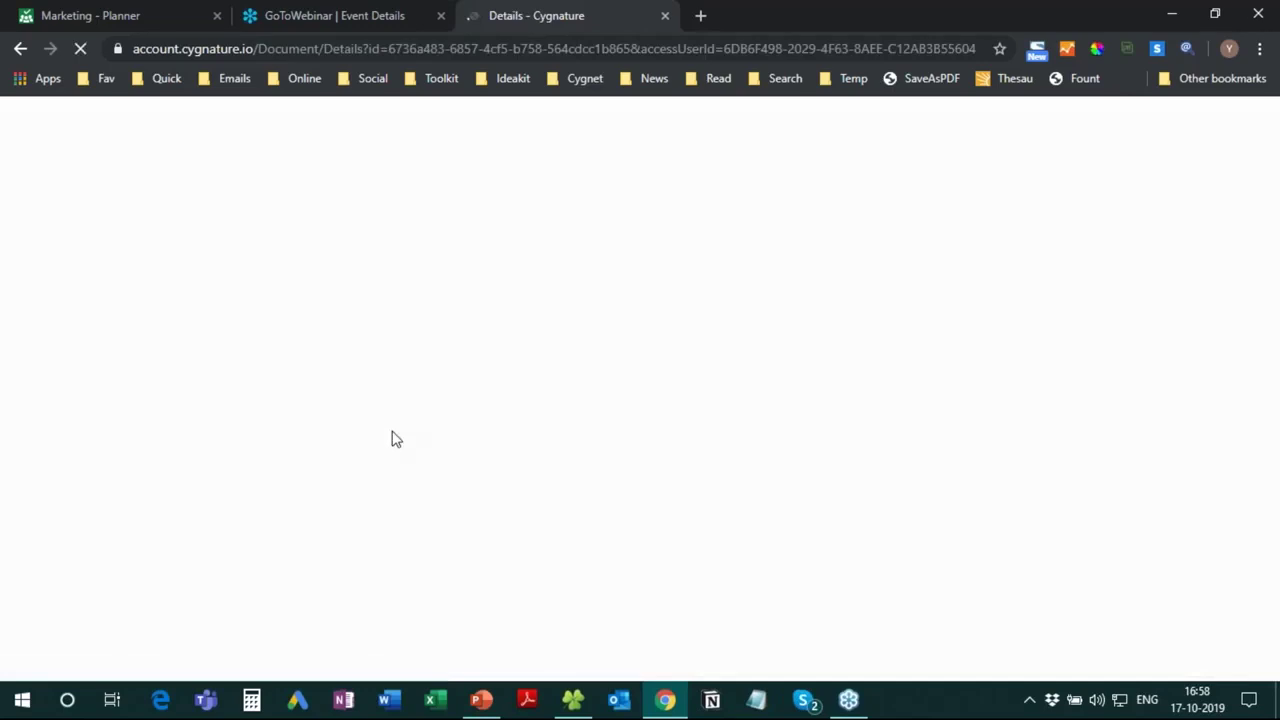
{"action": "left_click", "coordinate": [24, 176]}
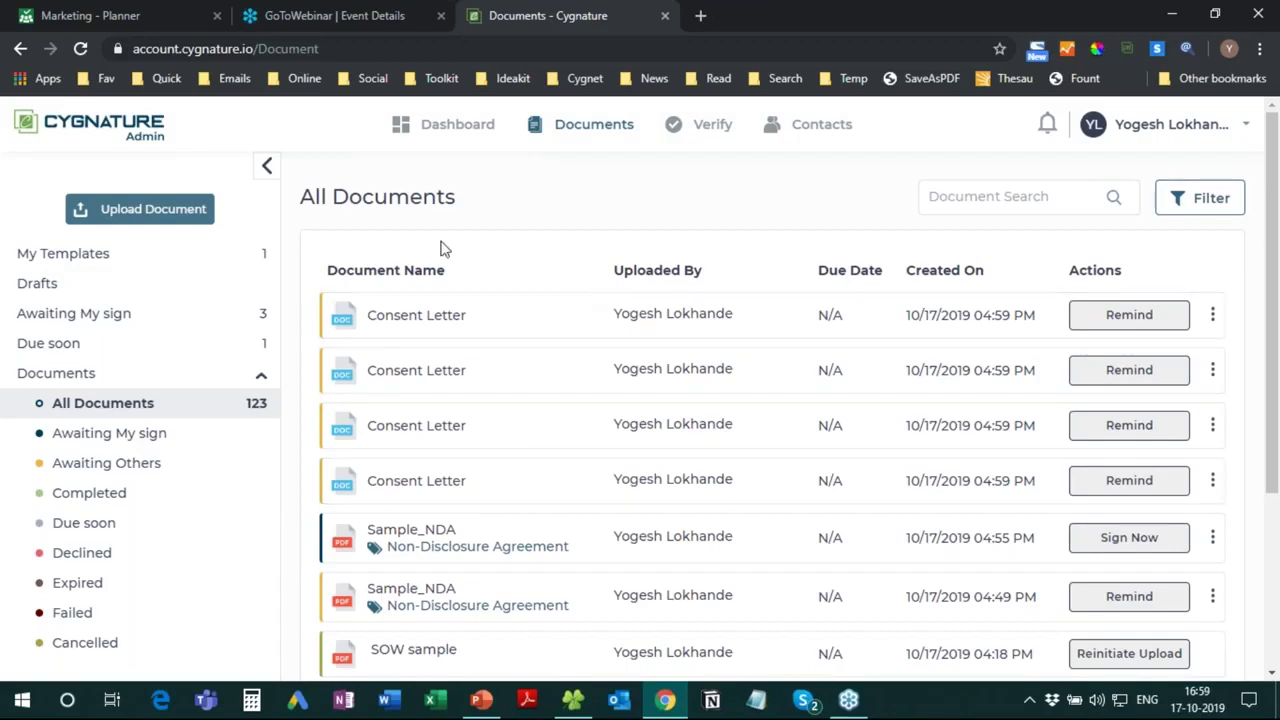
{"action": "left_click", "coordinate": [460, 126]}
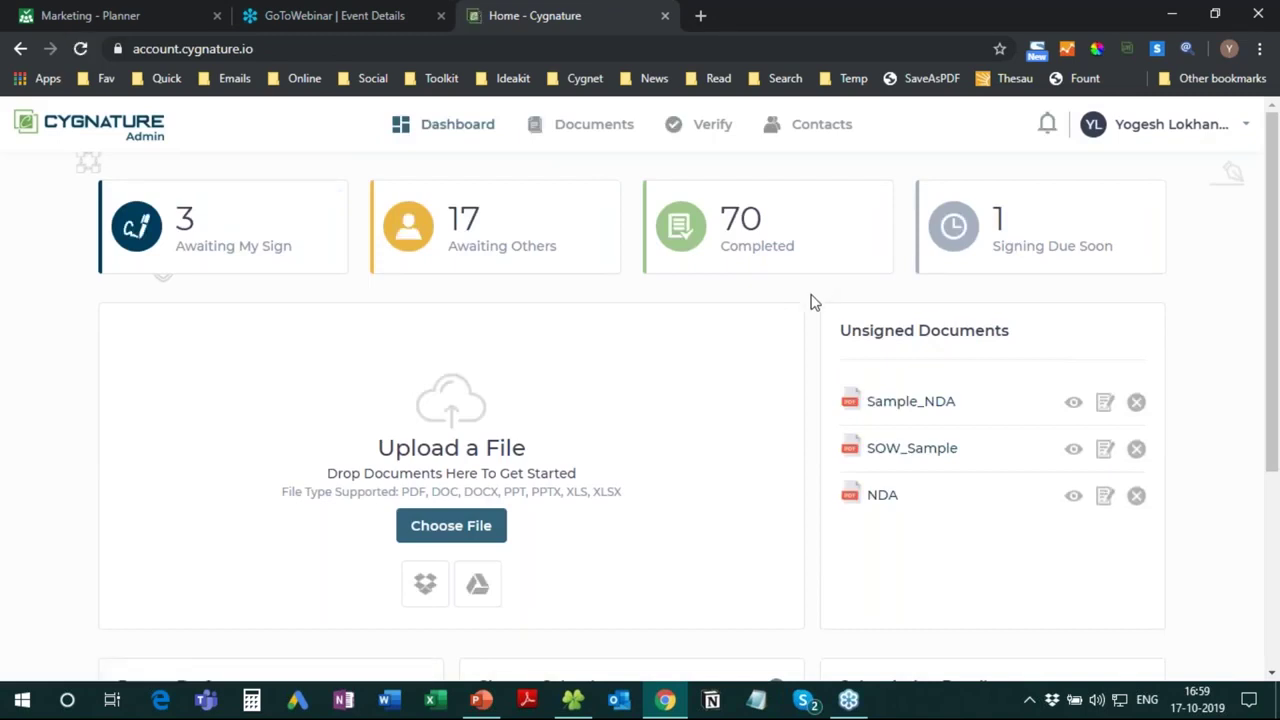
{"action": "left_click", "coordinate": [481, 700]}
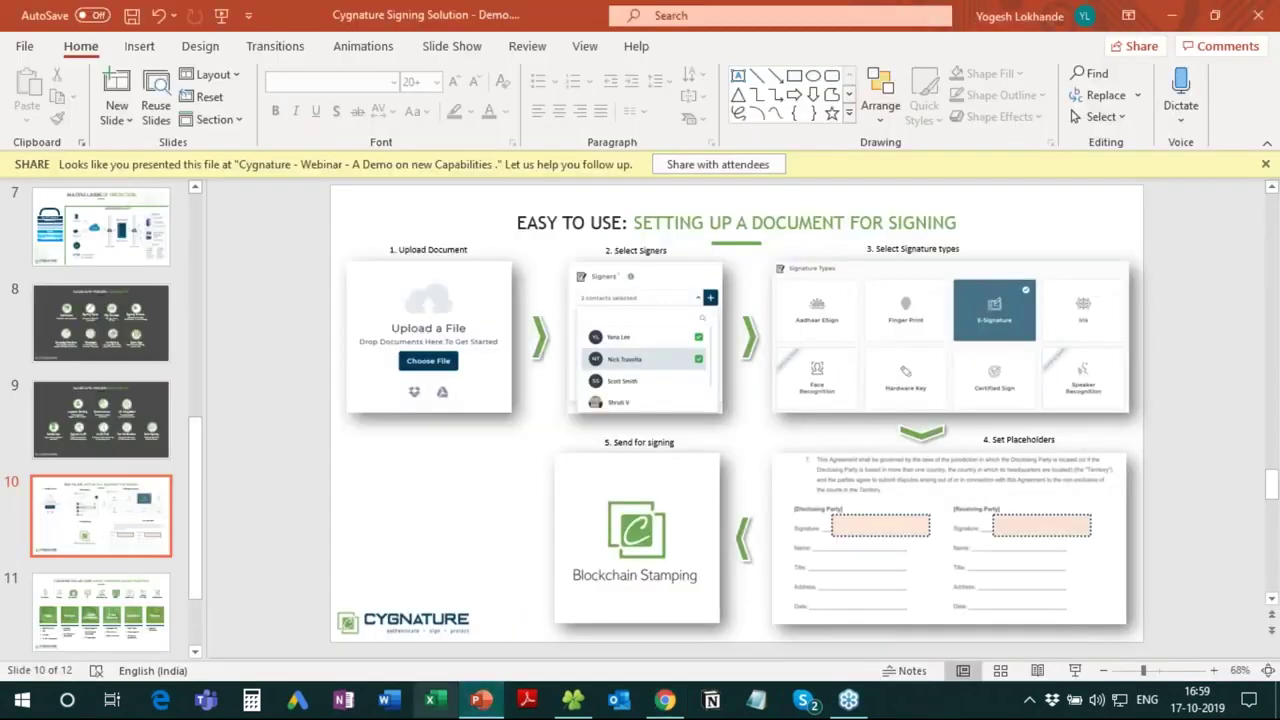
Dismiss the Share and Present Online prompts and play slide 10 as a slide show.
{"action": "left_click", "coordinate": [768, 166]}
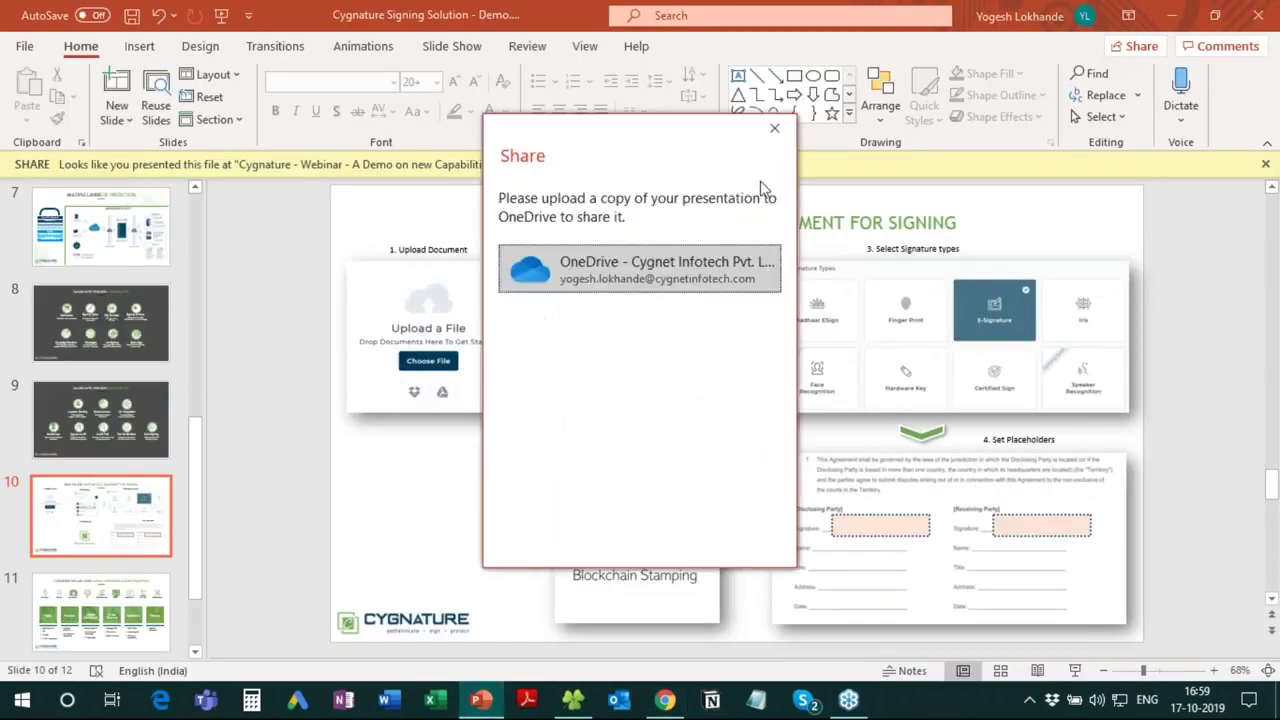
{"action": "left_click", "coordinate": [773, 128]}
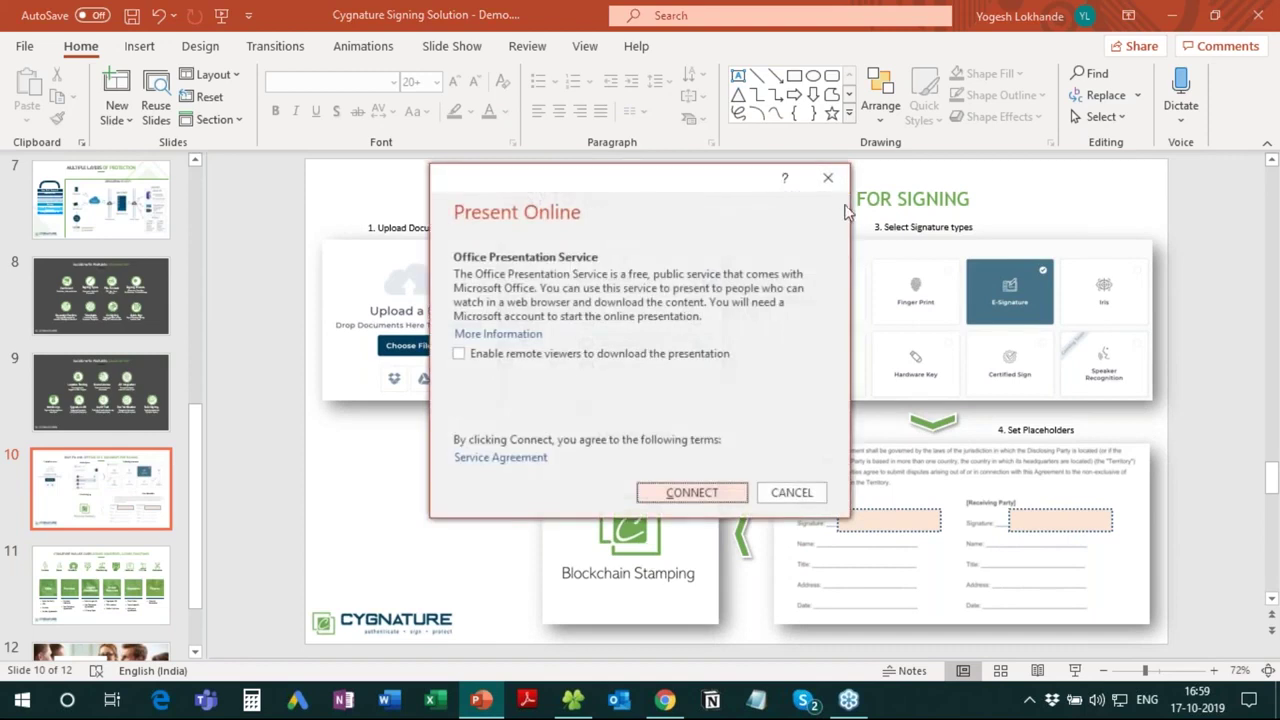
{"action": "left_click", "coordinate": [828, 179]}
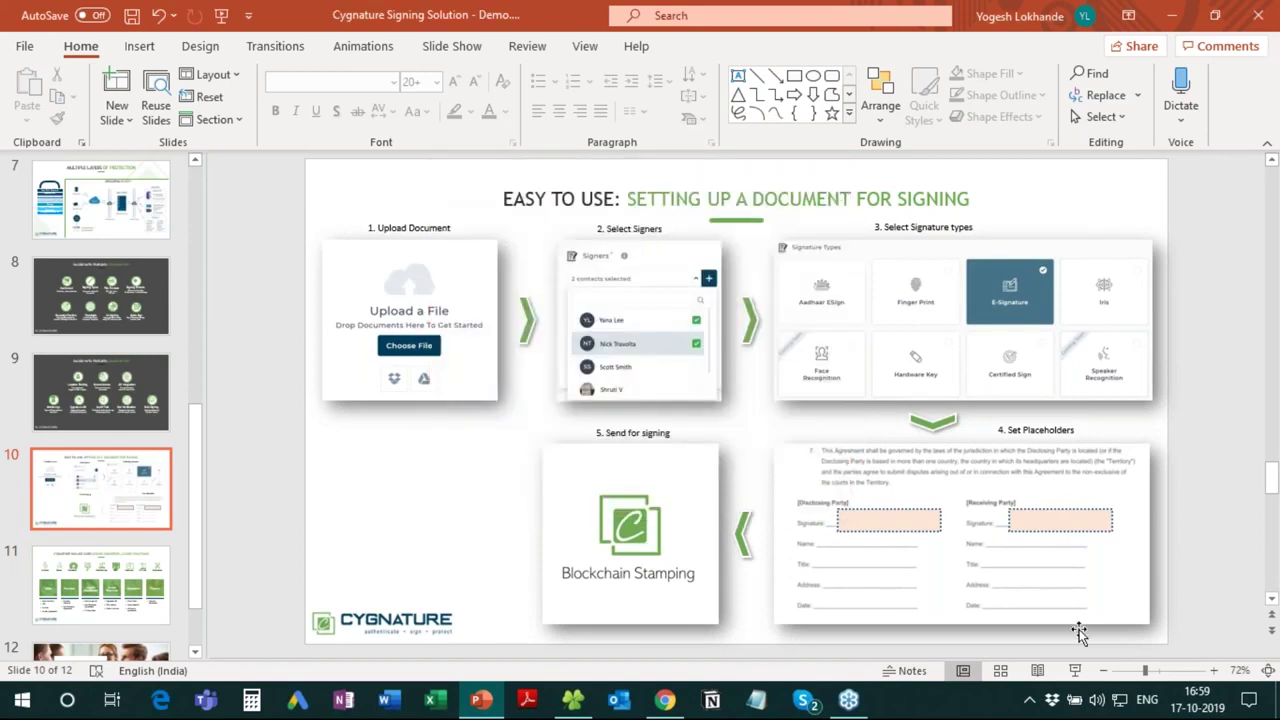
{"action": "left_click", "coordinate": [1075, 670]}
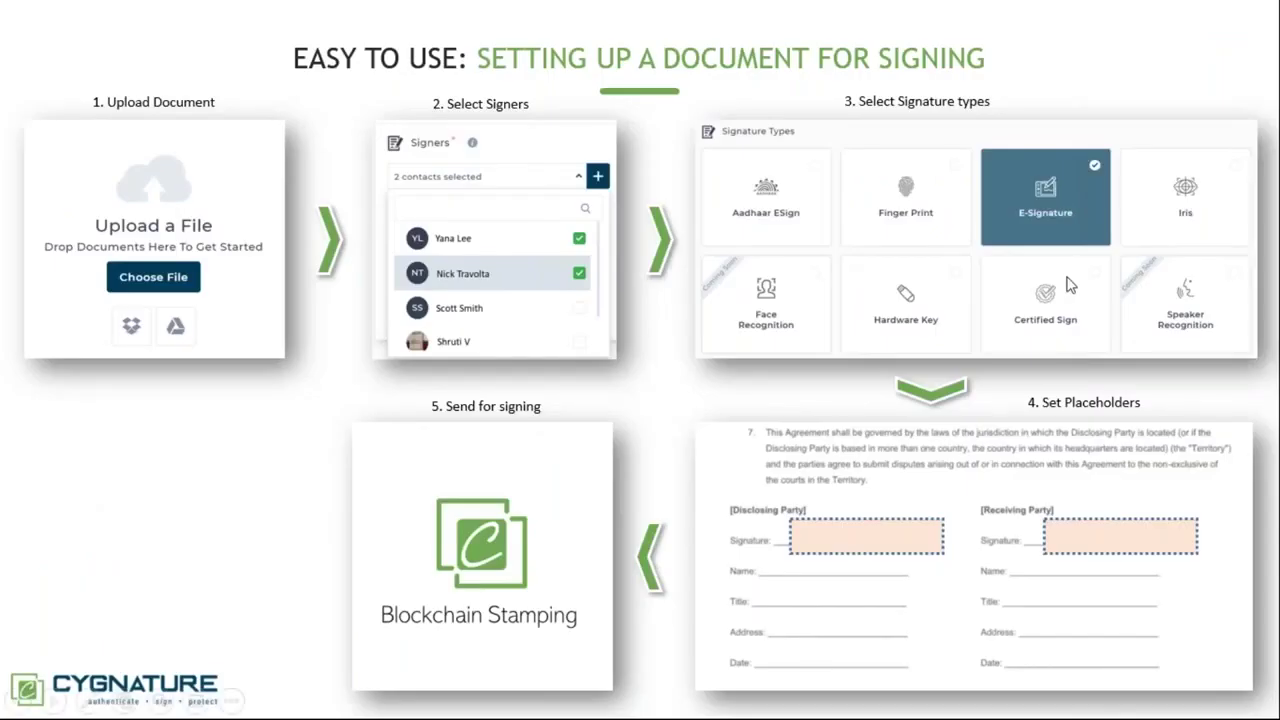